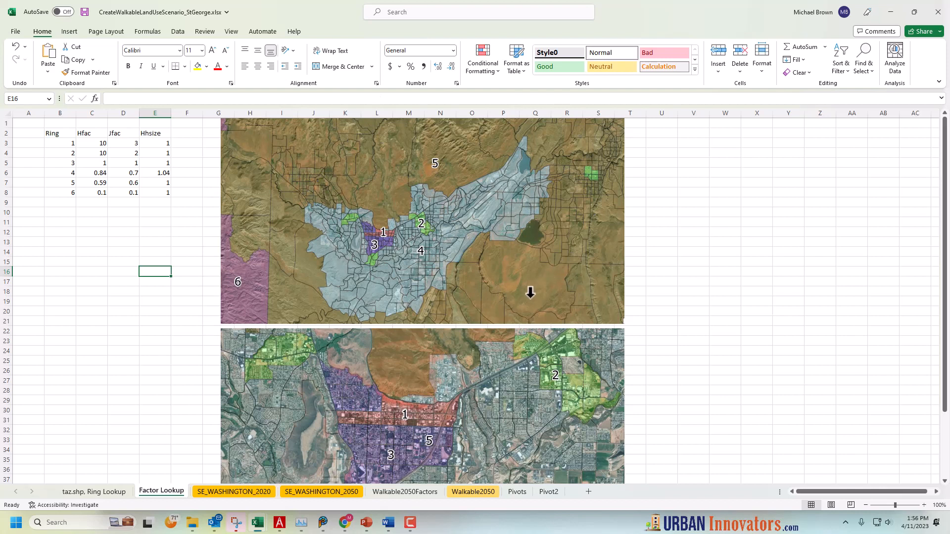
Look over both ring maps on the Factor Lookup sheet, including the lower close-up map
left_click(650, 372)
scroll(650, 373, "down", 4)
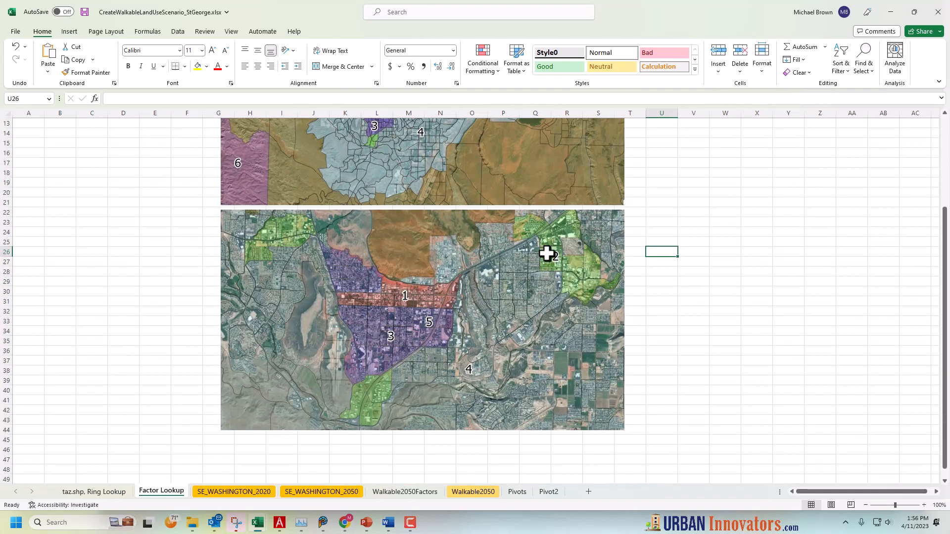
left_click(174, 280)
scroll(174, 280, "up", 4)
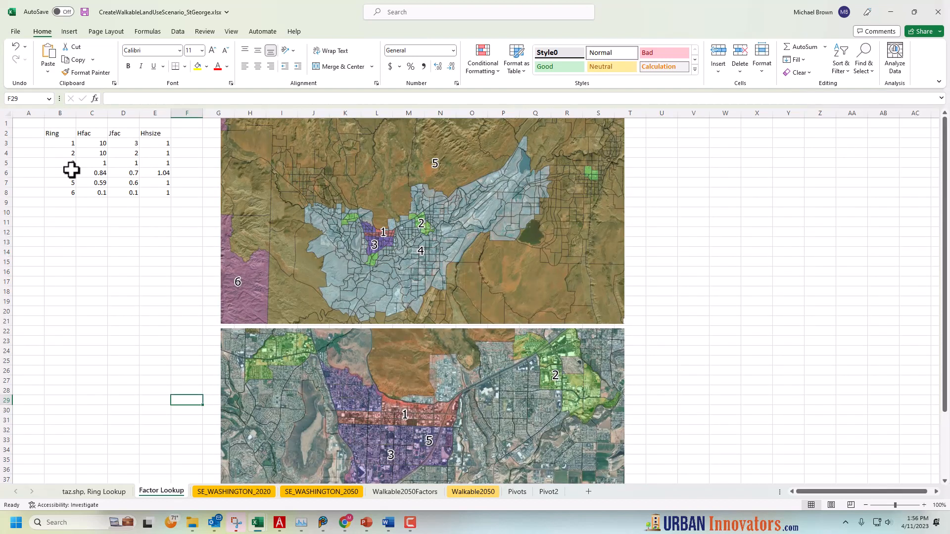
Examine the ring numbers in B3:B8 and the ring 1 Hfac factor in the Factor Lookup table
left_click_drag(63, 140, 62, 193)
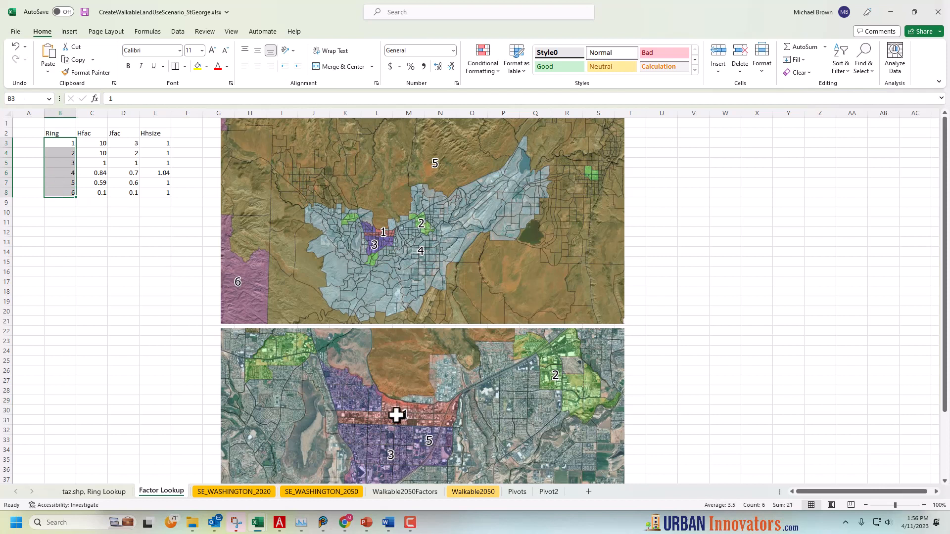
left_click(130, 226)
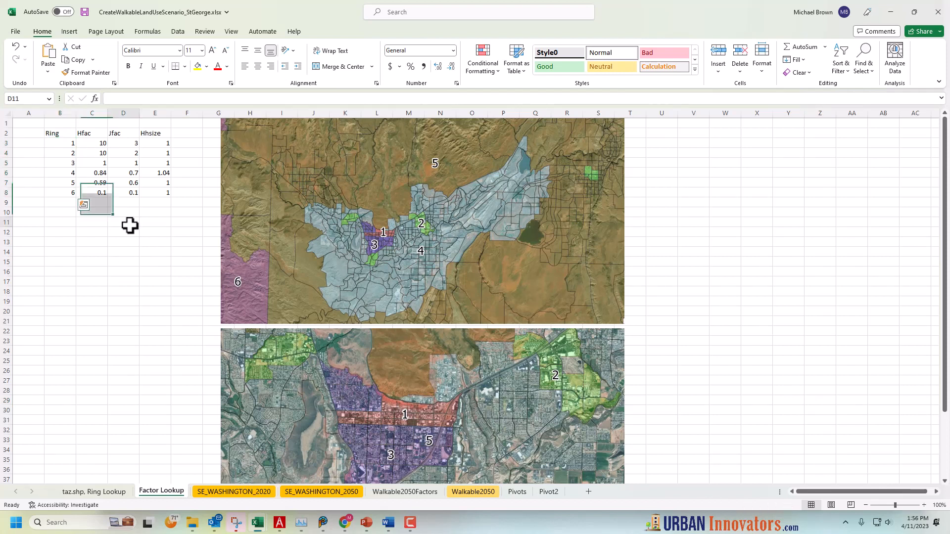
left_click(93, 143)
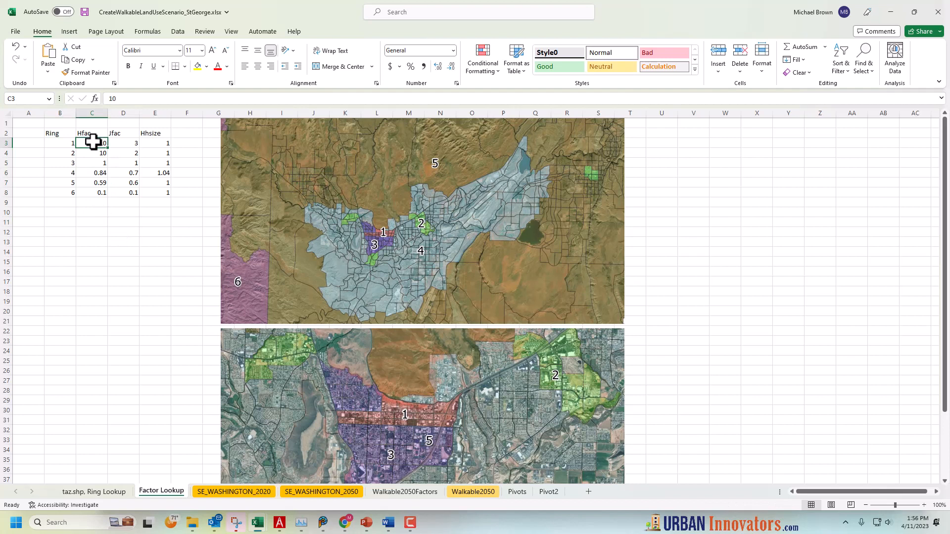
left_click(115, 199)
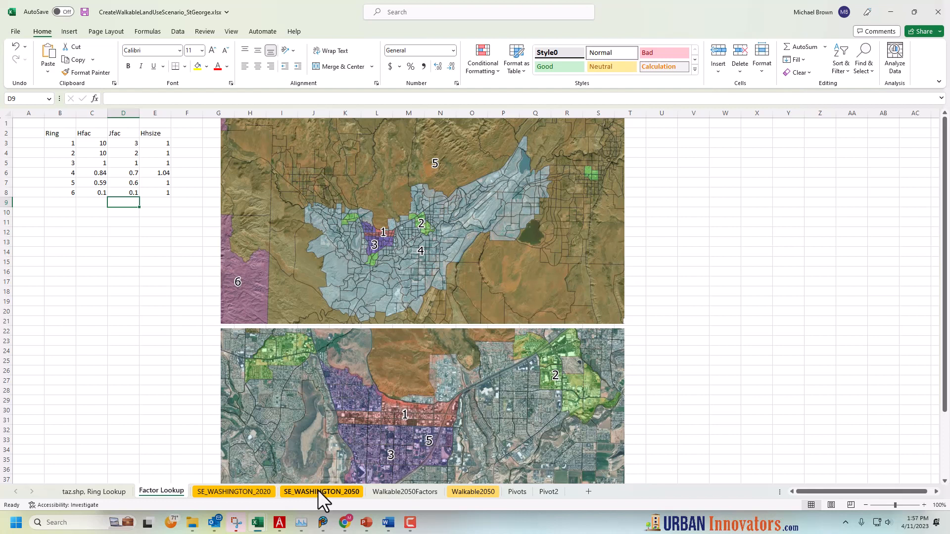
left_click(133, 331)
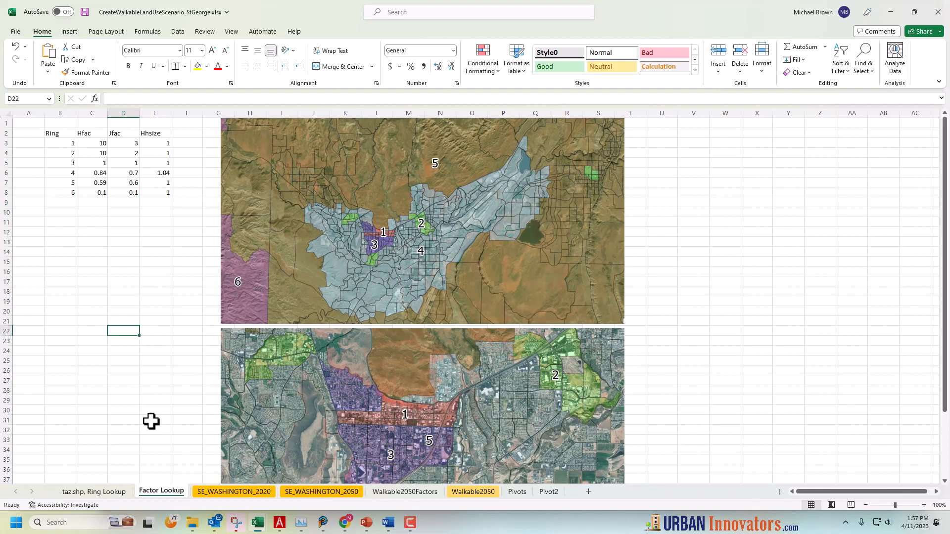
Examine the CO_TAZID and Ring columns on the SE_WASHINGTON_2020 sheet
left_click(210, 493)
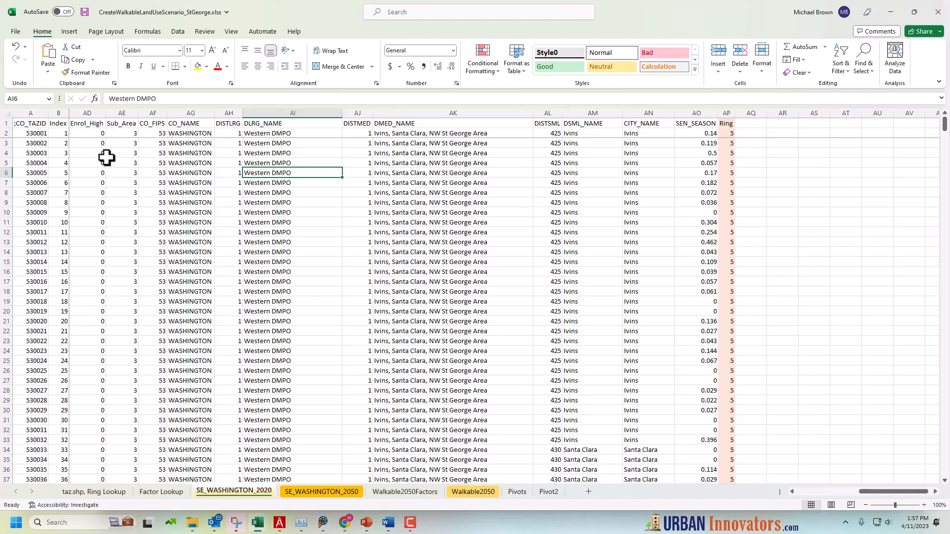
left_click(36, 106)
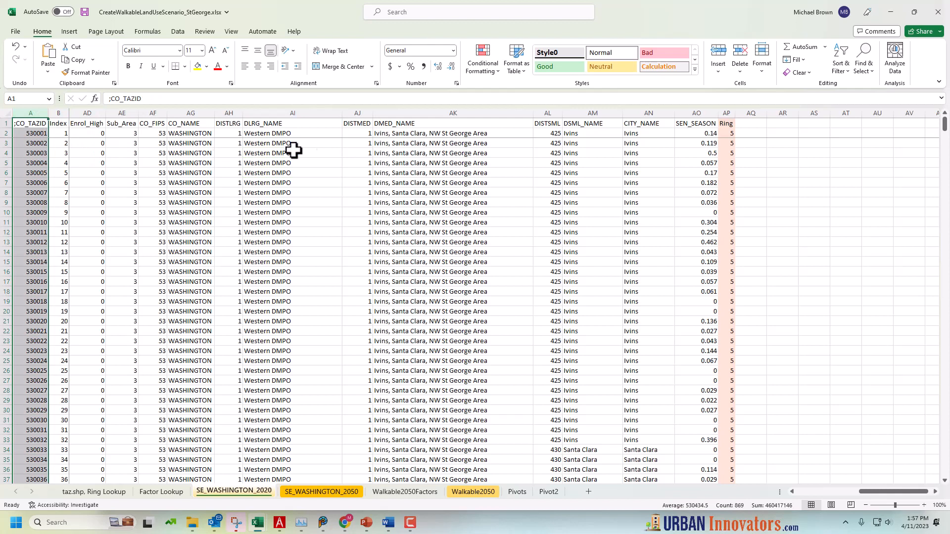
left_click(729, 108)
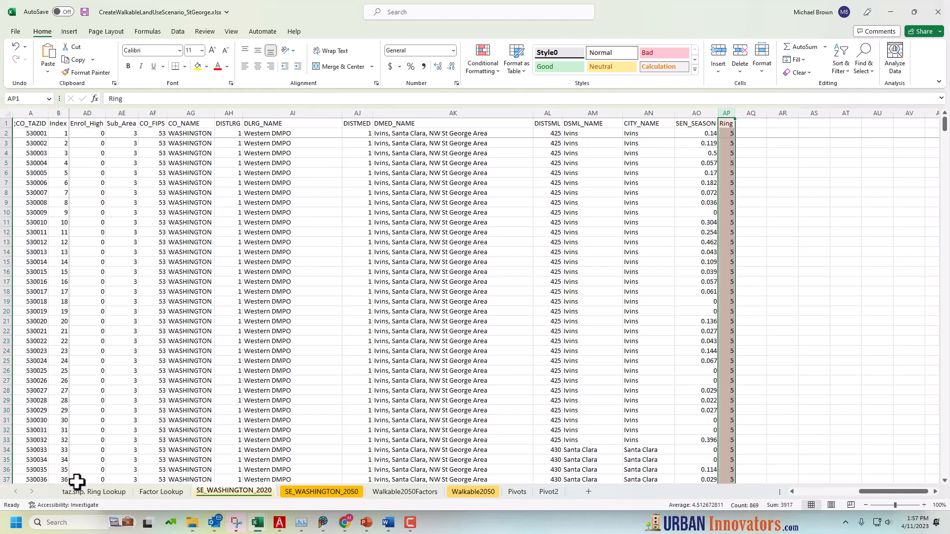
On the taz.shp, Ring Lookup sheet, autofit the last column, SUBID_V21A, and select the Ring column
left_click(94, 491)
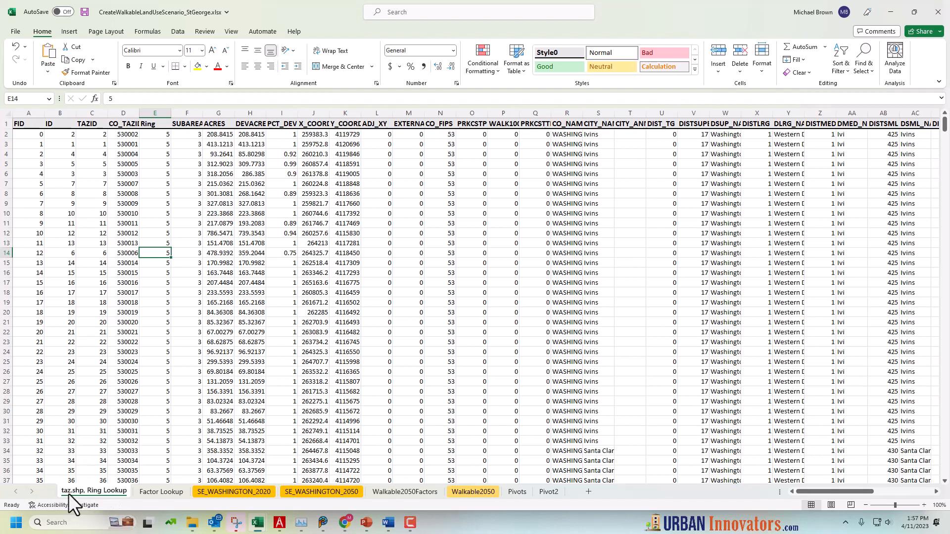
left_click(93, 283)
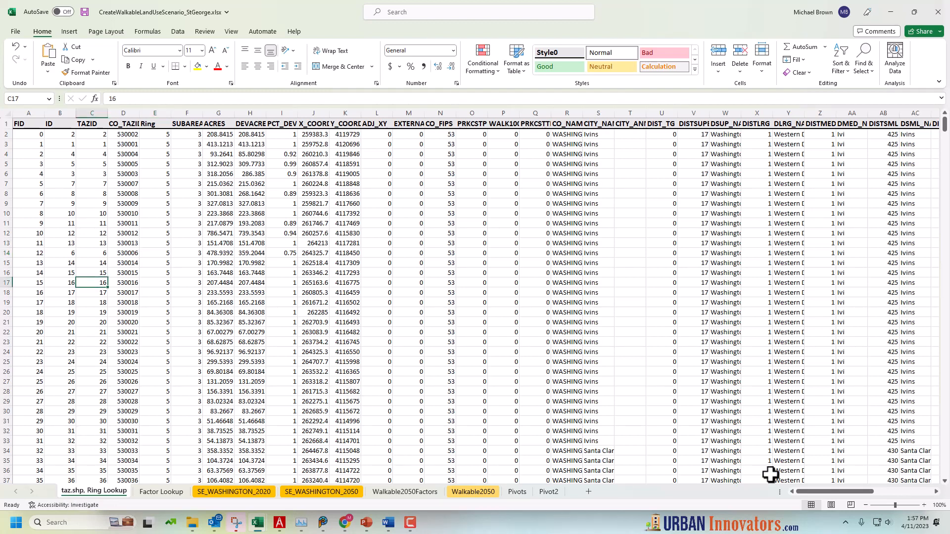
left_click_drag(870, 493, 921, 492)
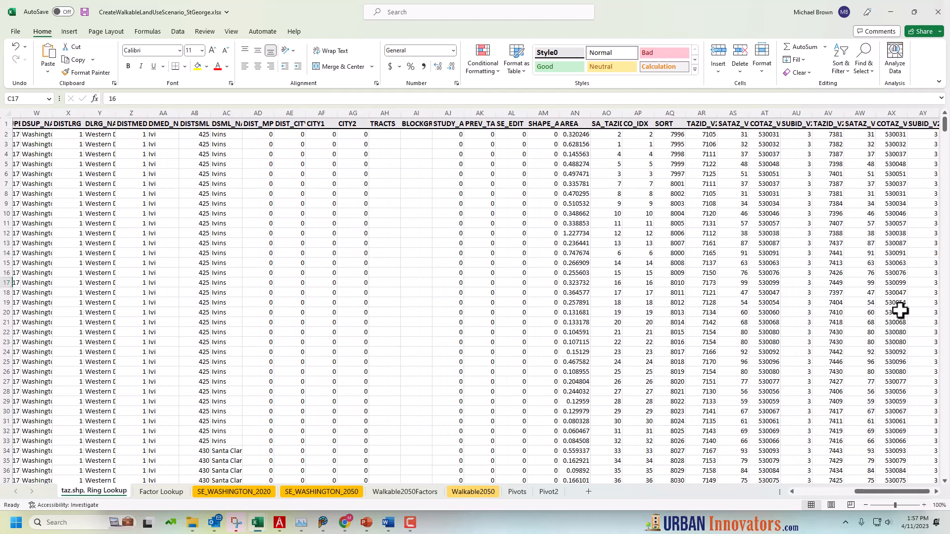
left_click(936, 492)
left_click(936, 491)
left_click(936, 492)
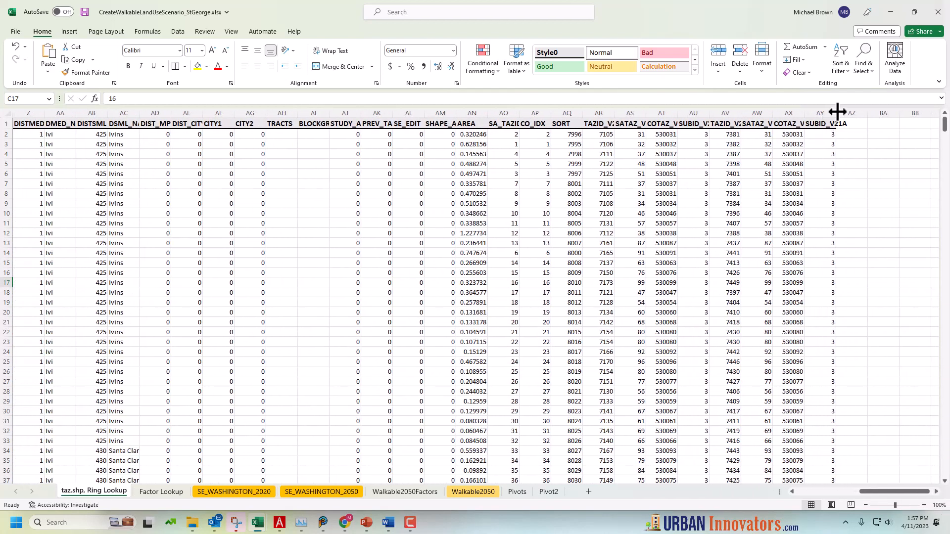
double_click(837, 113)
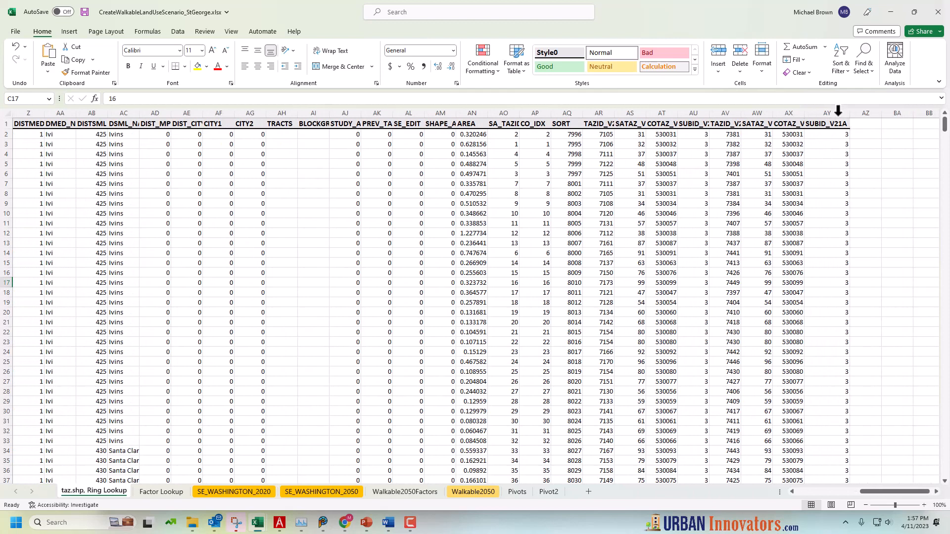
left_click(845, 491)
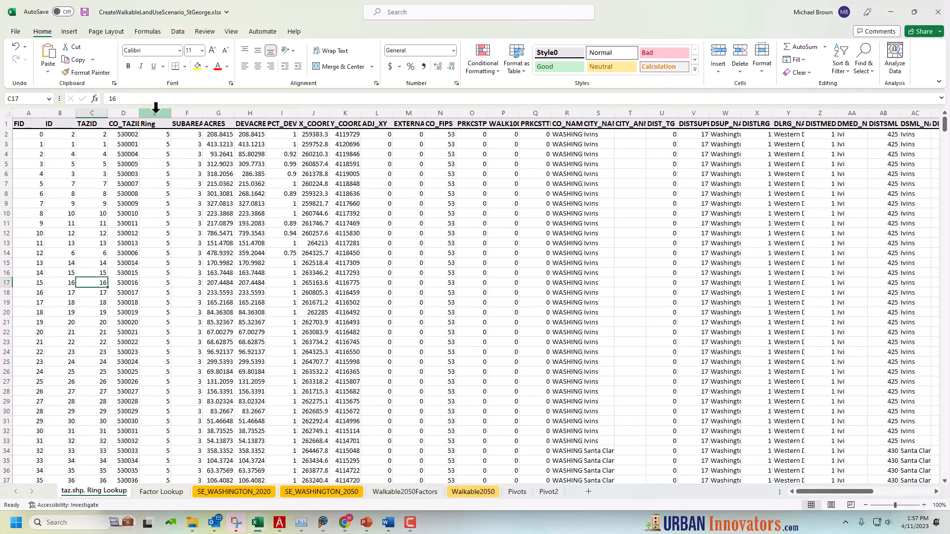
left_click(155, 113)
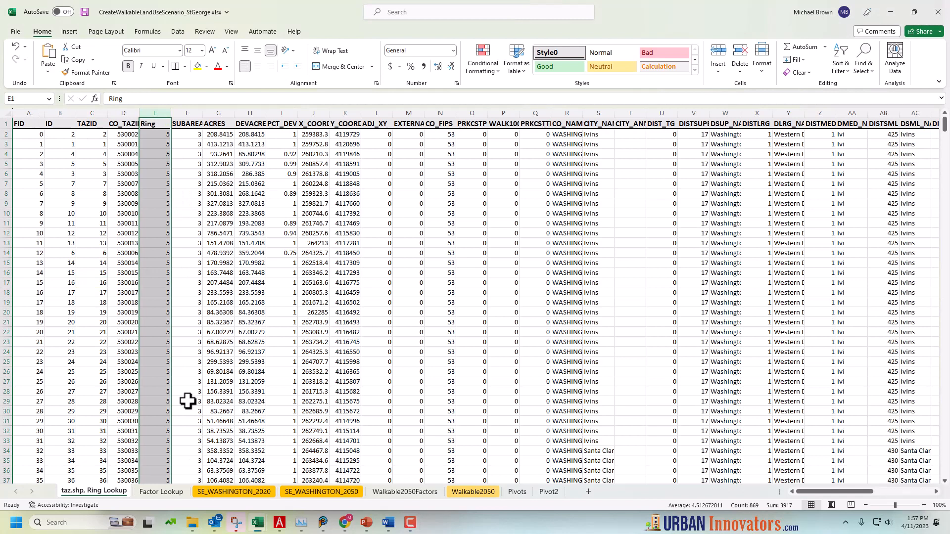
Examine the Ring column's VLOOKUP formula in AP2 of SE_WASHINGTON_2020, and recheck the ring and factor lookup sheets
left_click(238, 495)
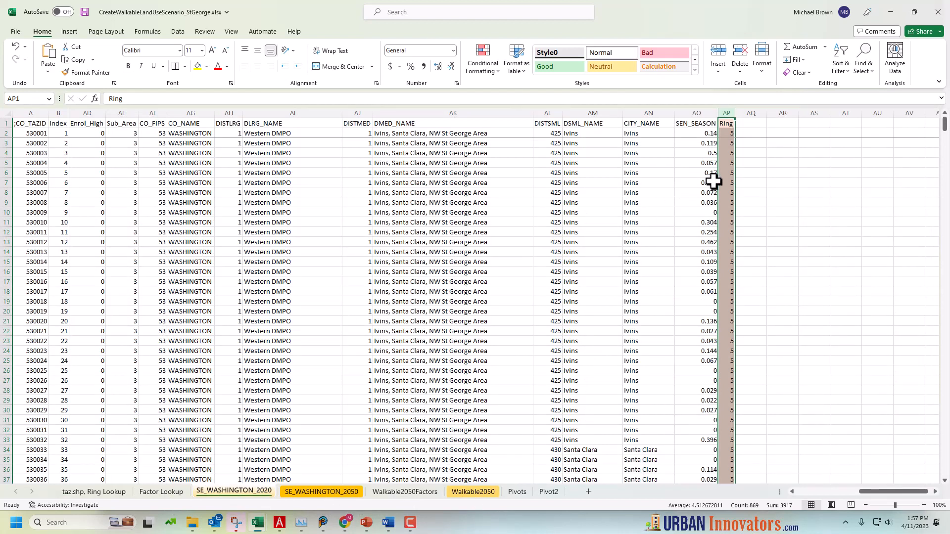
left_click(729, 164)
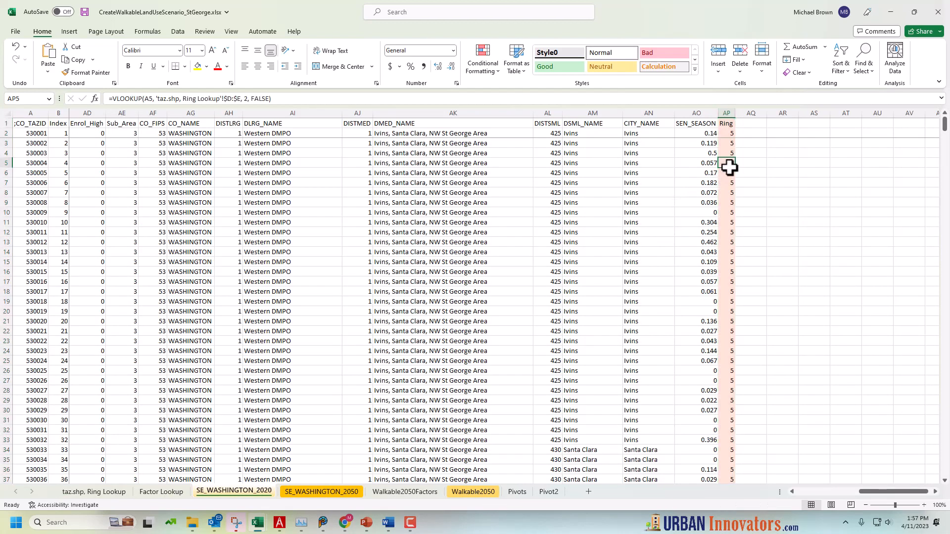
left_click(729, 134)
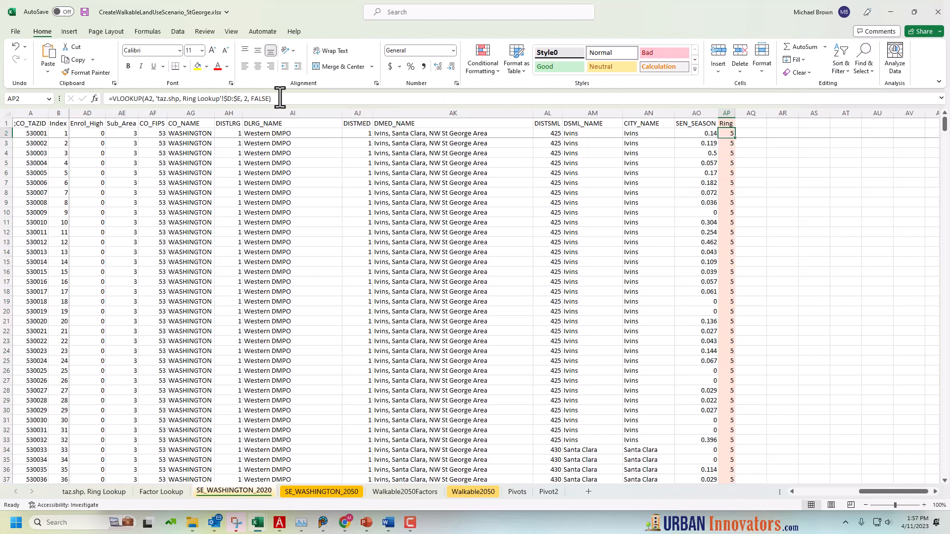
left_click_drag(280, 99, 59, 81)
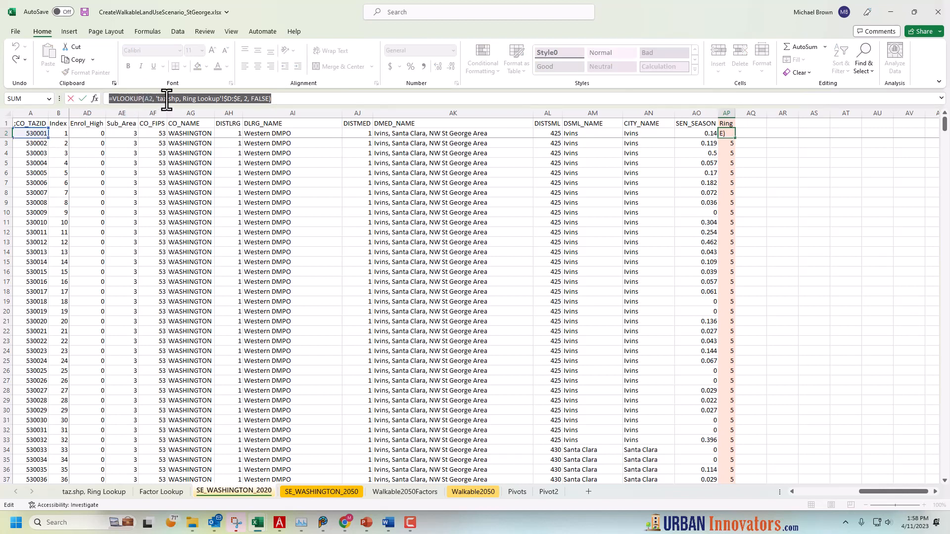
left_click_drag(160, 98, 247, 101)
left_click(246, 98)
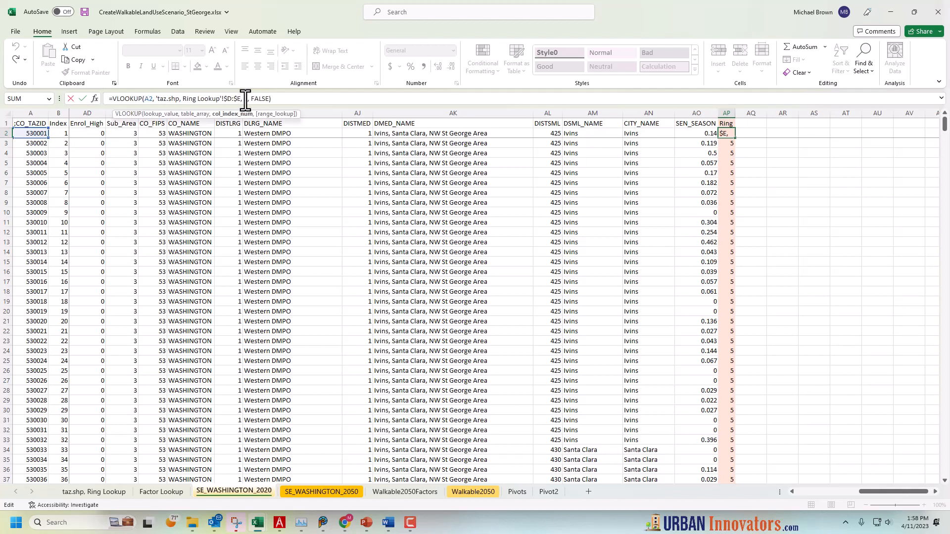
double_click(245, 98)
key("Return")
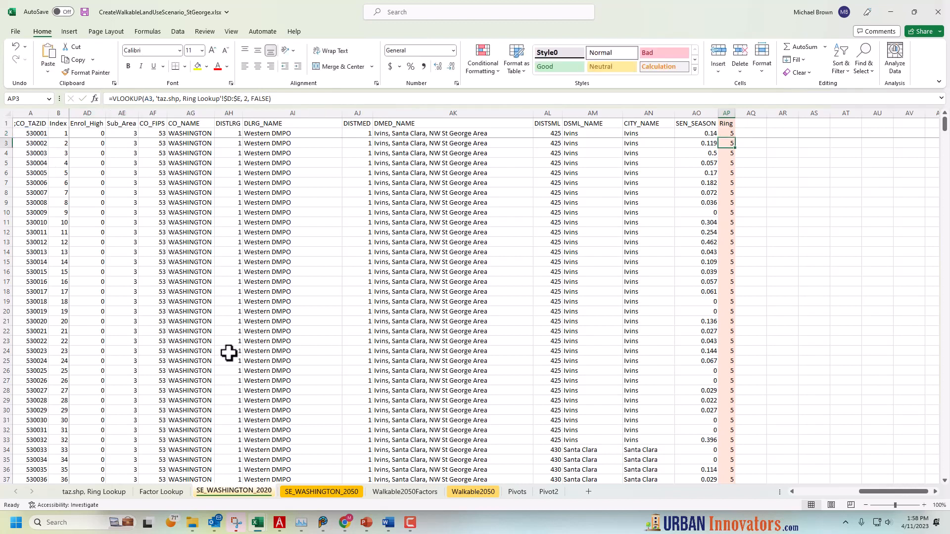
left_click(103, 490)
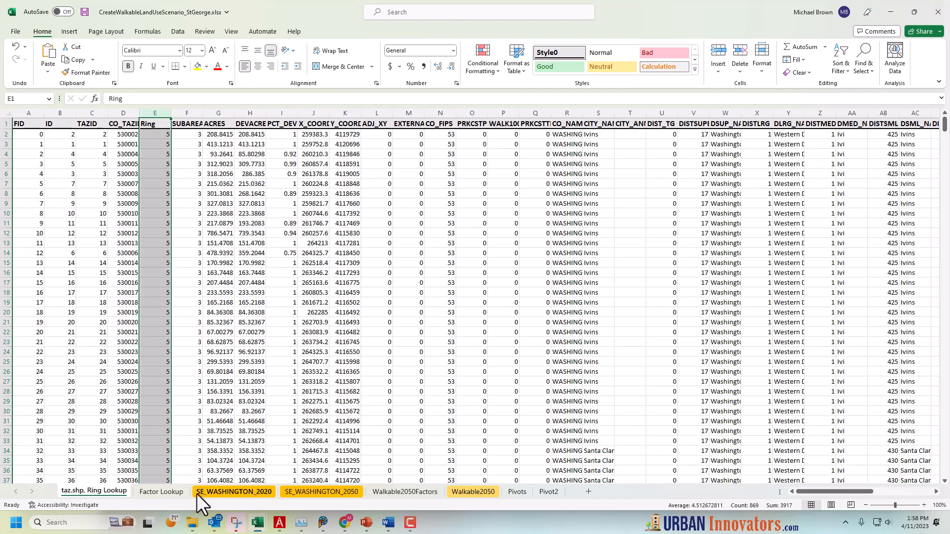
left_click(177, 493)
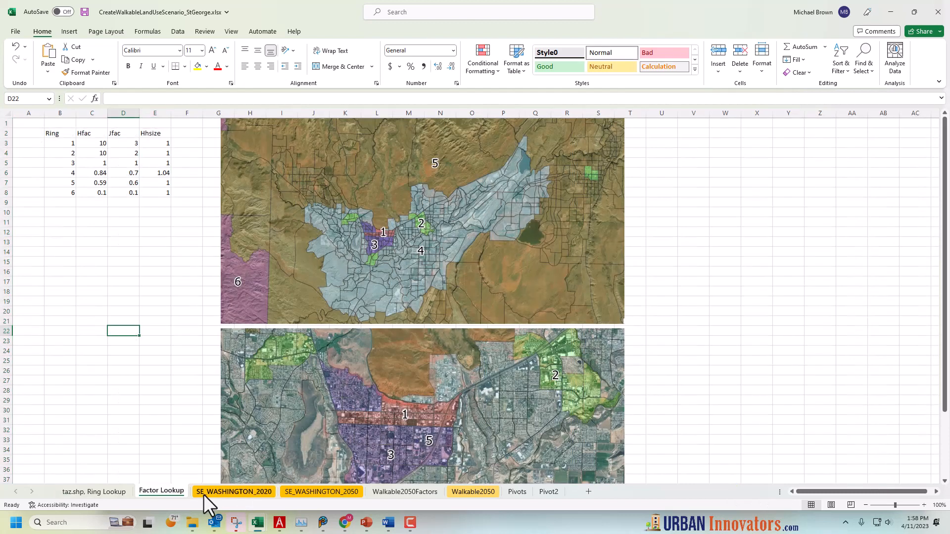
Compare the household population column HHPOP on the SE_WASHINGTON_2020 and SE_WASHINGTON_2050 sheets
left_click(224, 492)
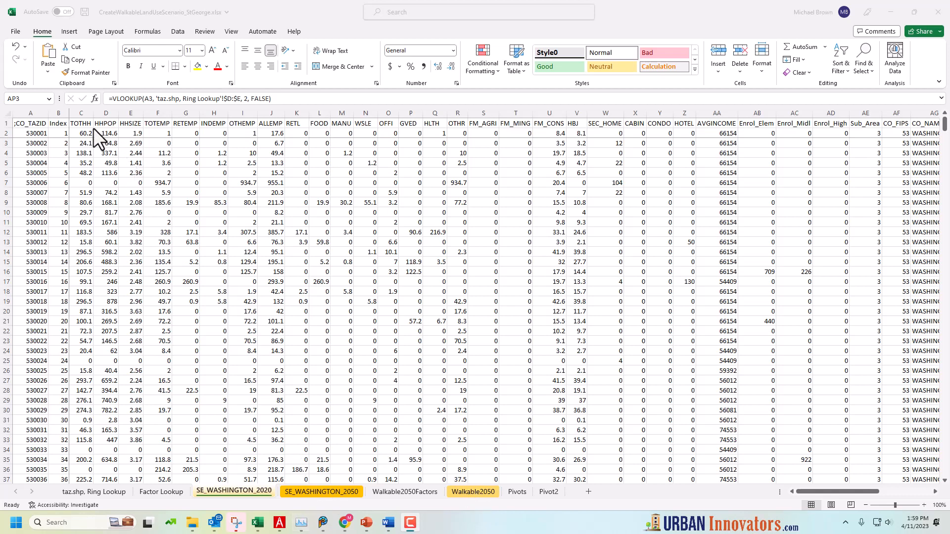
left_click(106, 124)
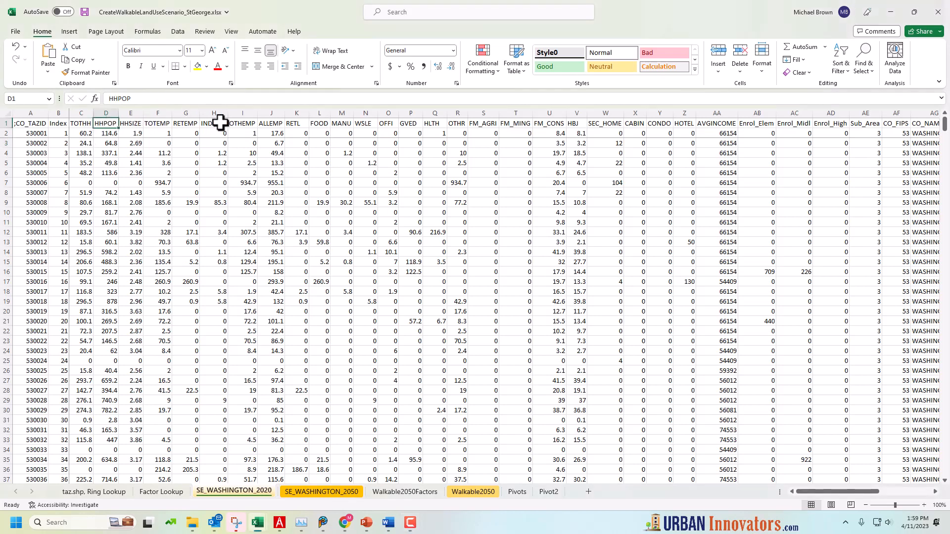
left_click(324, 492)
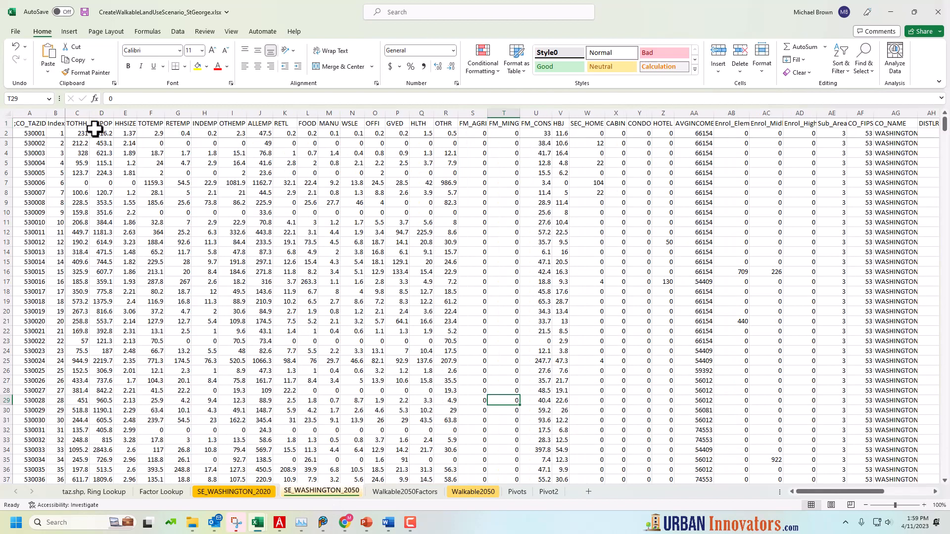
left_click(96, 145)
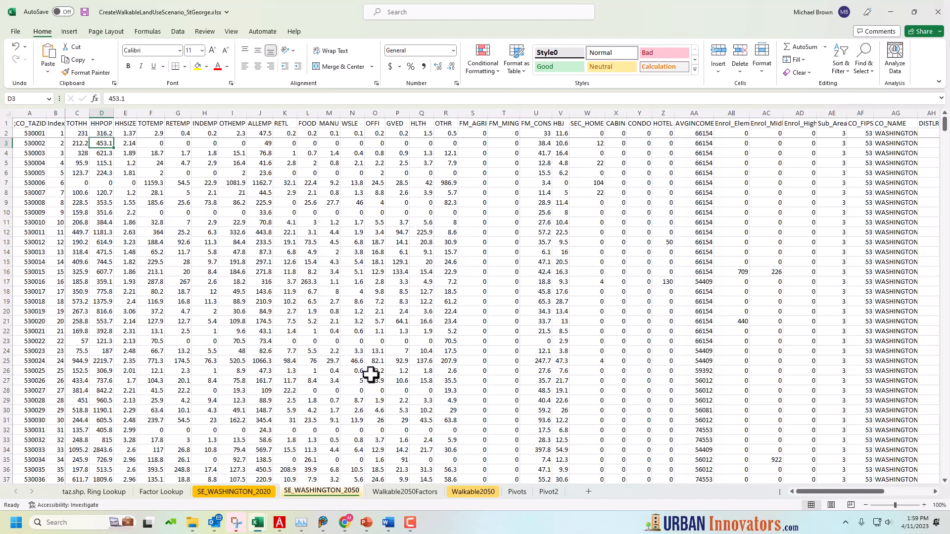
Inspect the HHPOP, HHSIZE and TOTEMP formulas in row 2 of Walkable2050 and the TOTEMP lookup formula in Walkable2050Factors
left_click(485, 492)
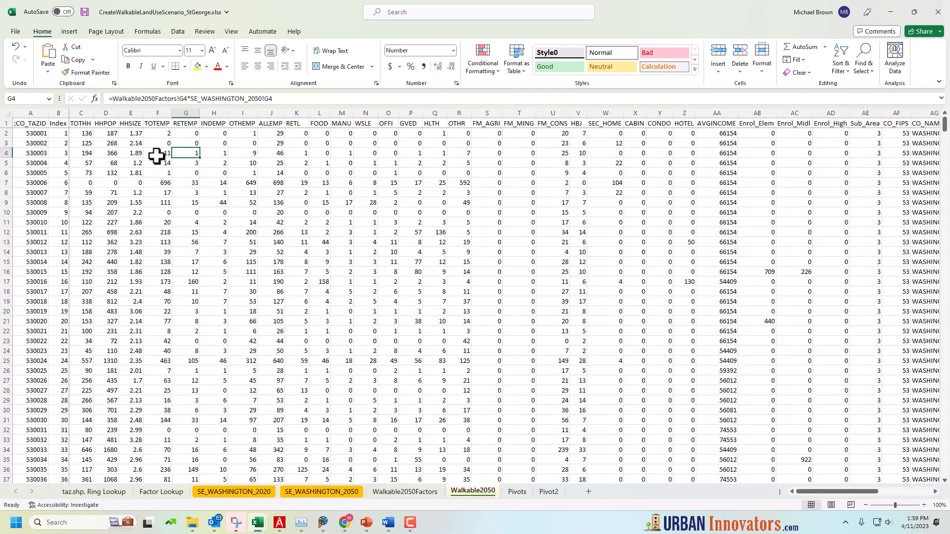
left_click(107, 132)
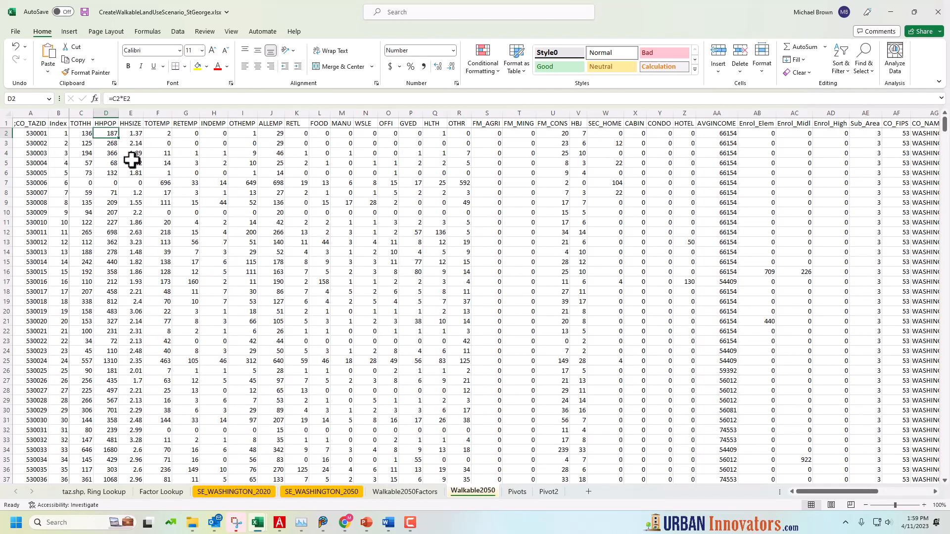
left_click(133, 133)
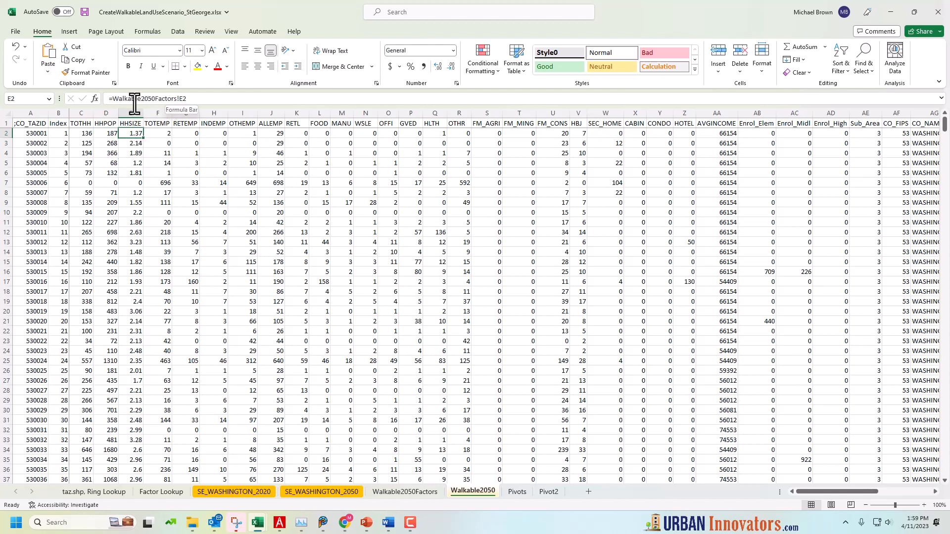
left_click(158, 132)
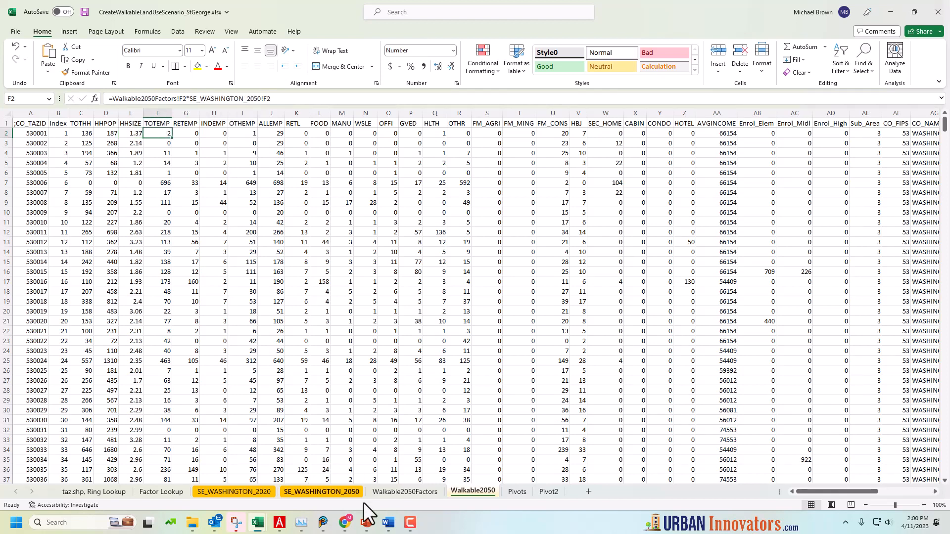
left_click(405, 492)
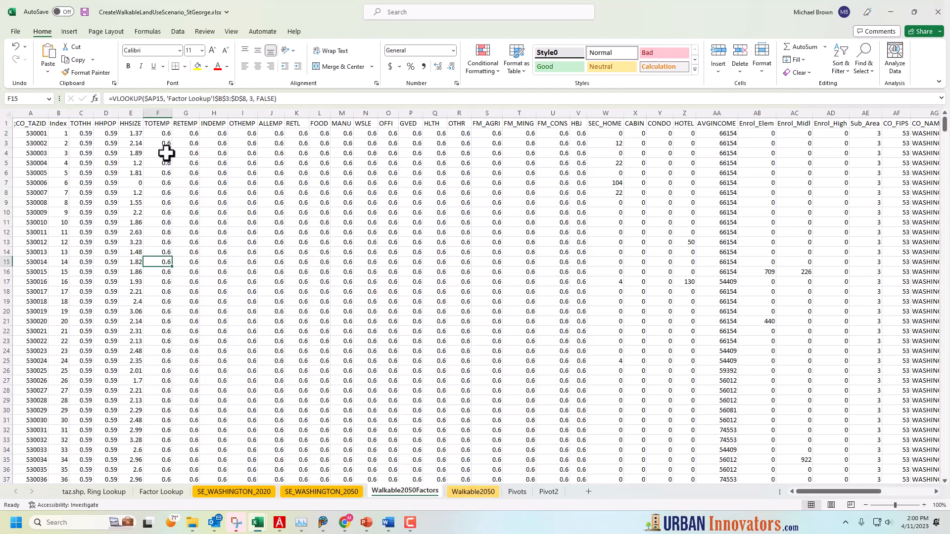
left_click(161, 134)
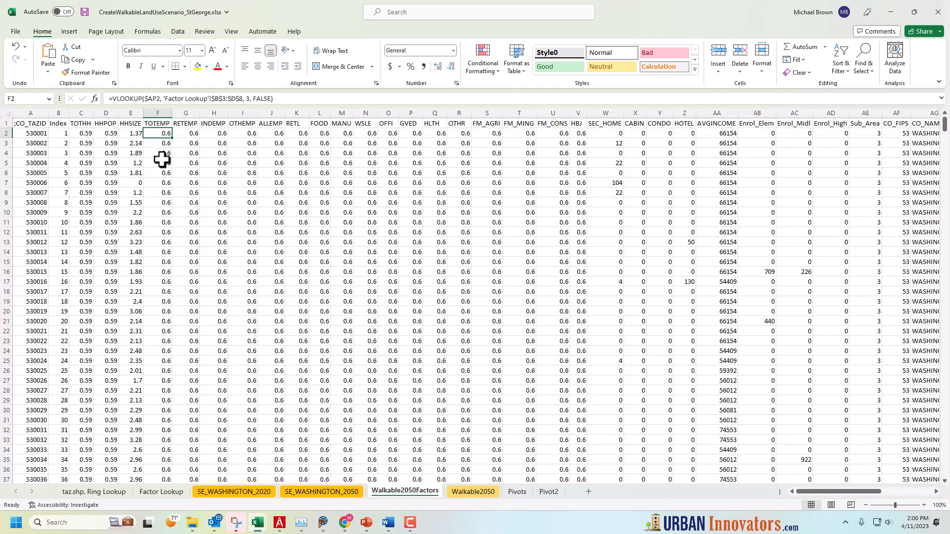
Examine the TOTEMP VLOOKUP formula in F2 of Walkable2050Factors and trace its reference to the Ring value in AP2
left_click(156, 102)
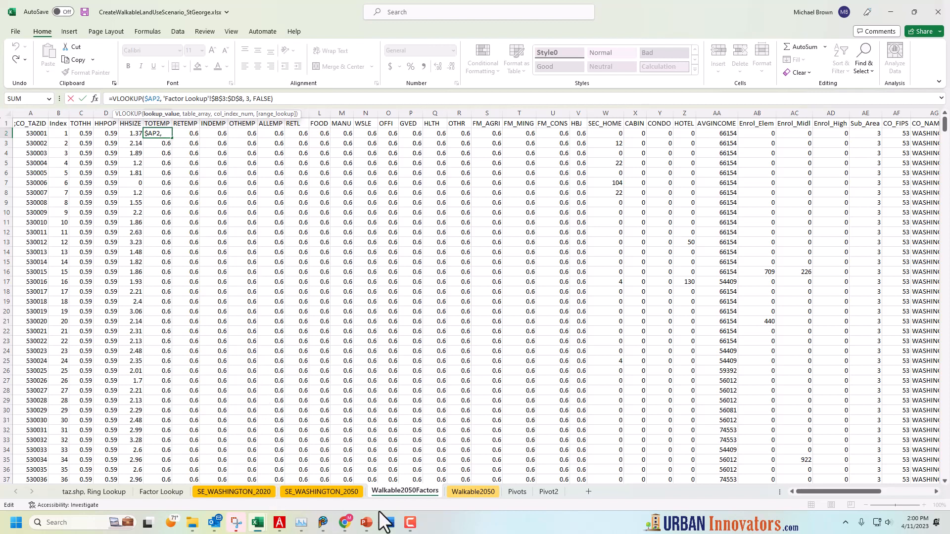
left_click_drag(830, 492, 894, 488)
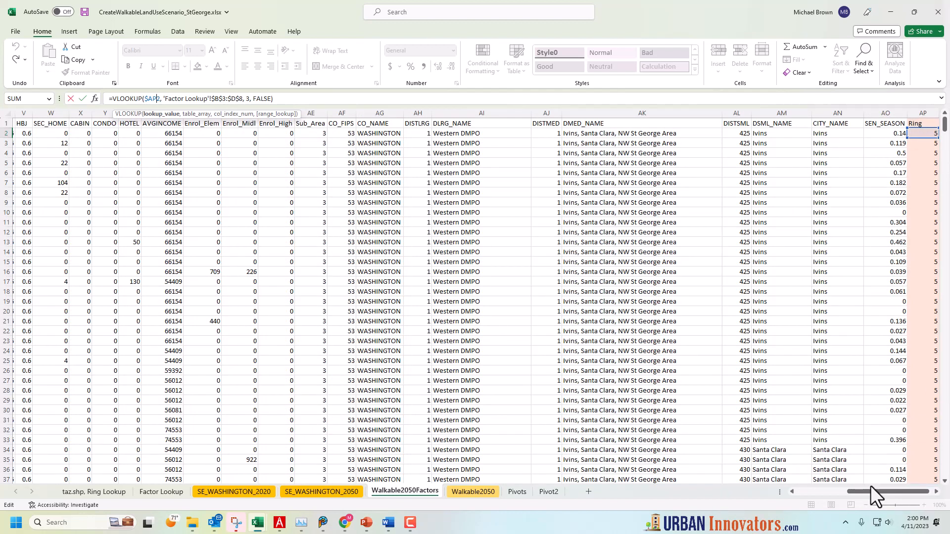
left_click_drag(870, 491, 764, 486)
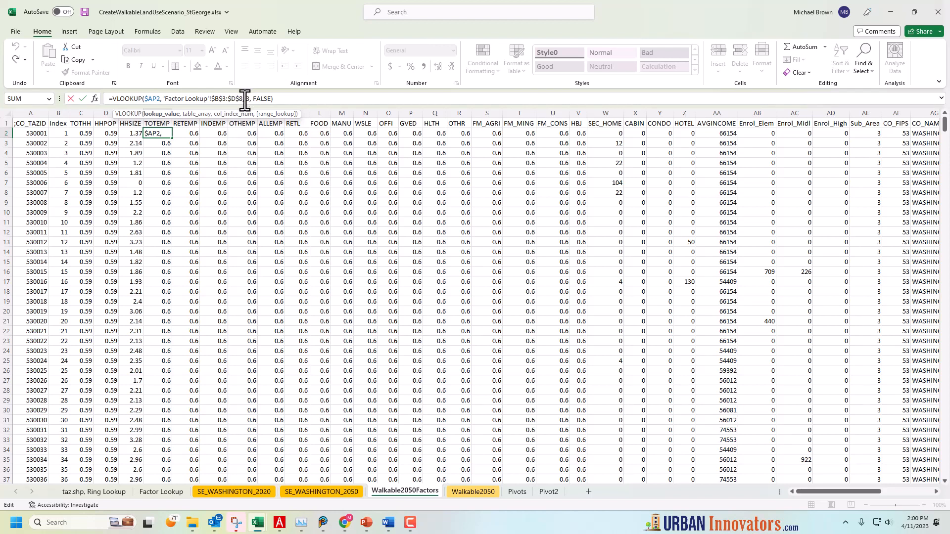
key("Return")
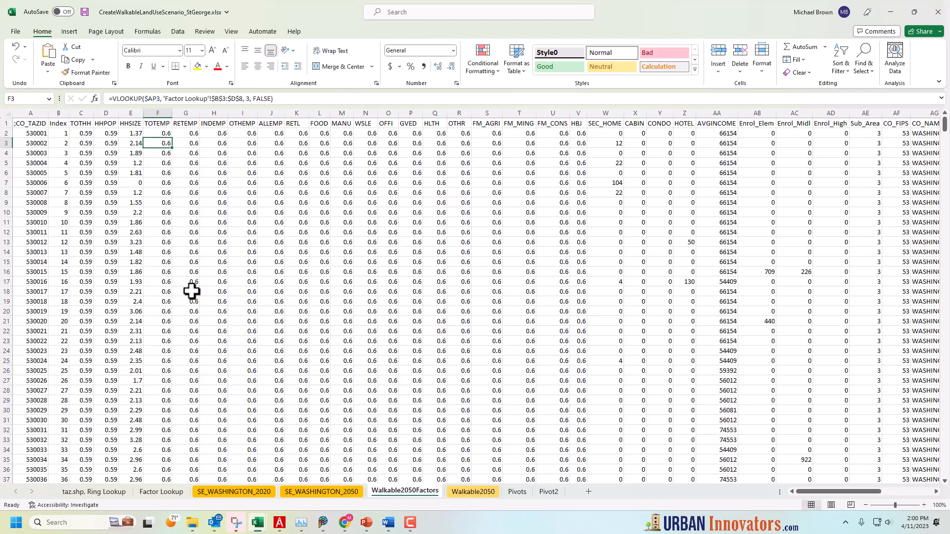
On the Factor Lookup sheet, review the Ring numbers and their Jfac job factors, including the factor for ring 5
left_click(162, 492)
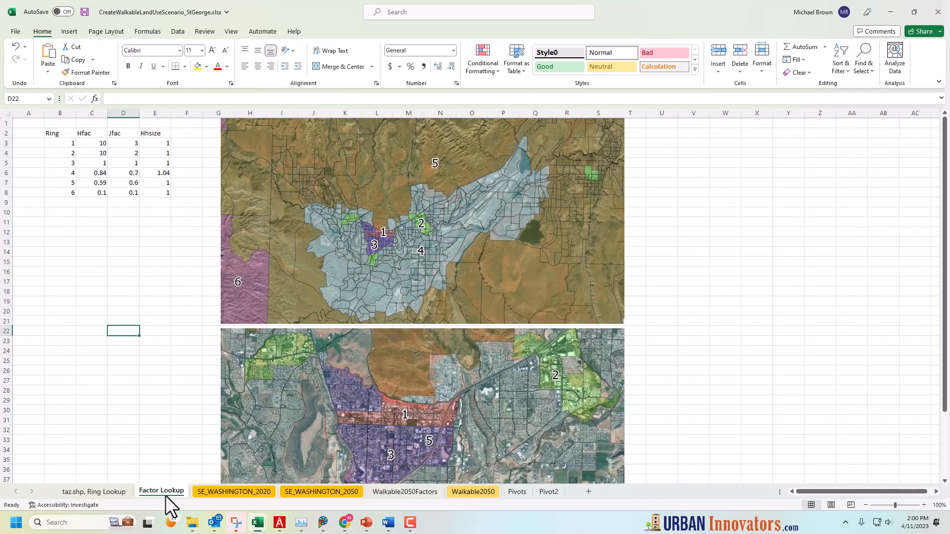
left_click(85, 224)
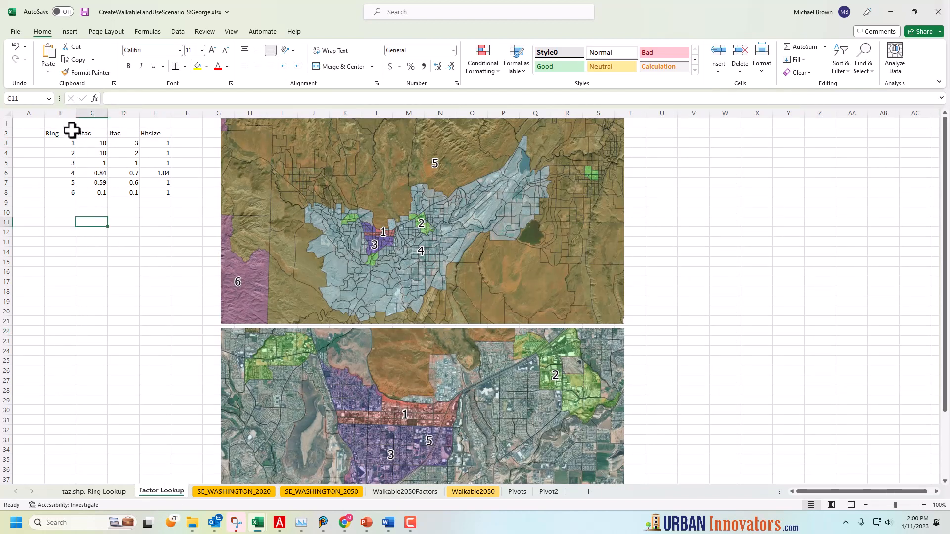
left_click_drag(59, 144, 65, 183)
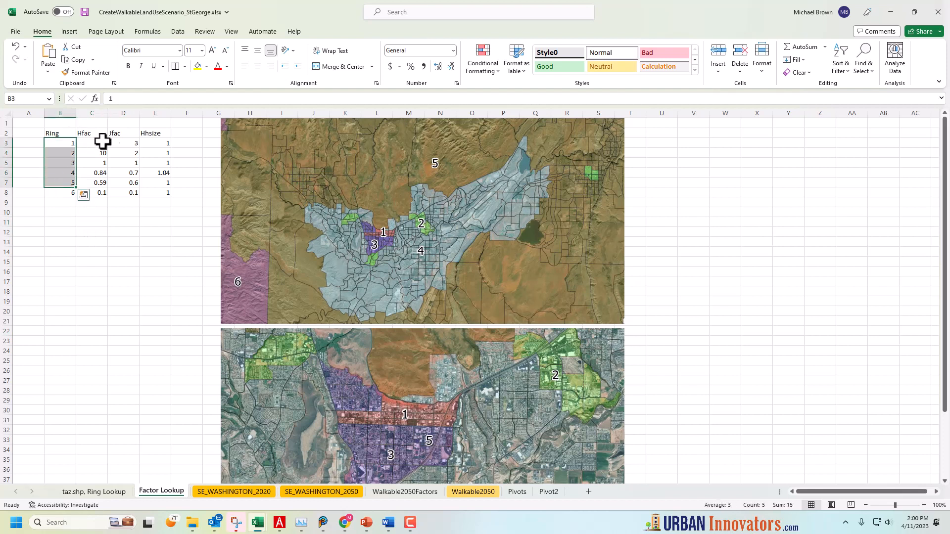
left_click_drag(126, 141, 123, 174)
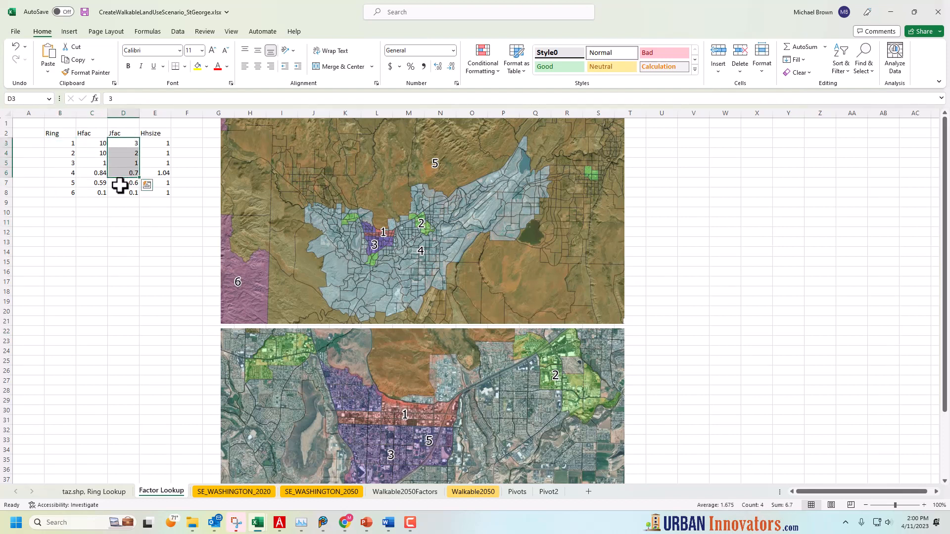
left_click(72, 182)
left_click(133, 184)
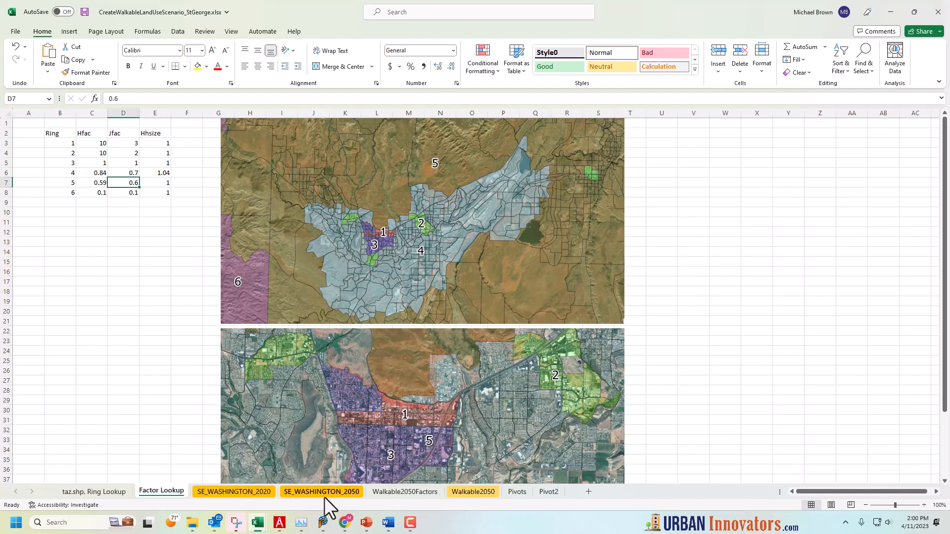
Check the factor lookup formulas in the employment and household columns of Walkable2050Factors, including the rows around 222
left_click(399, 494)
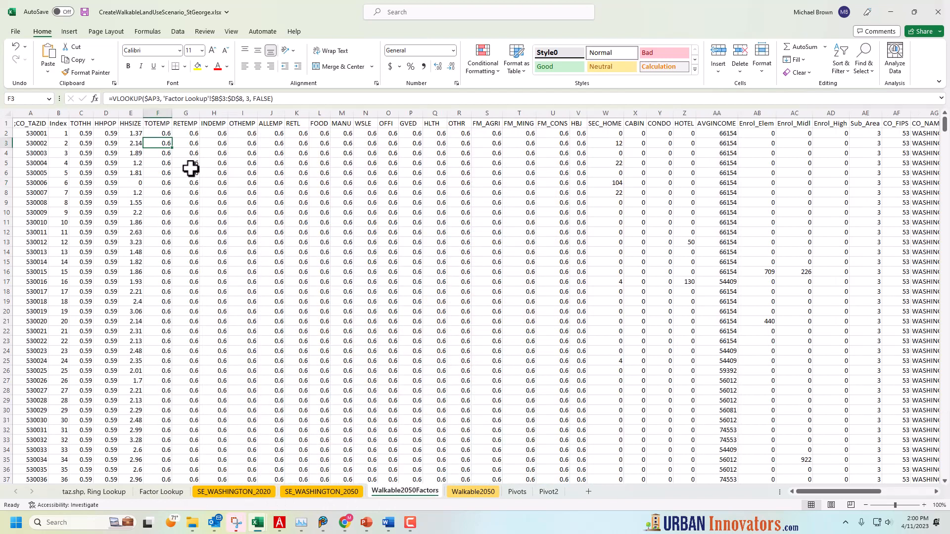
left_click(189, 242)
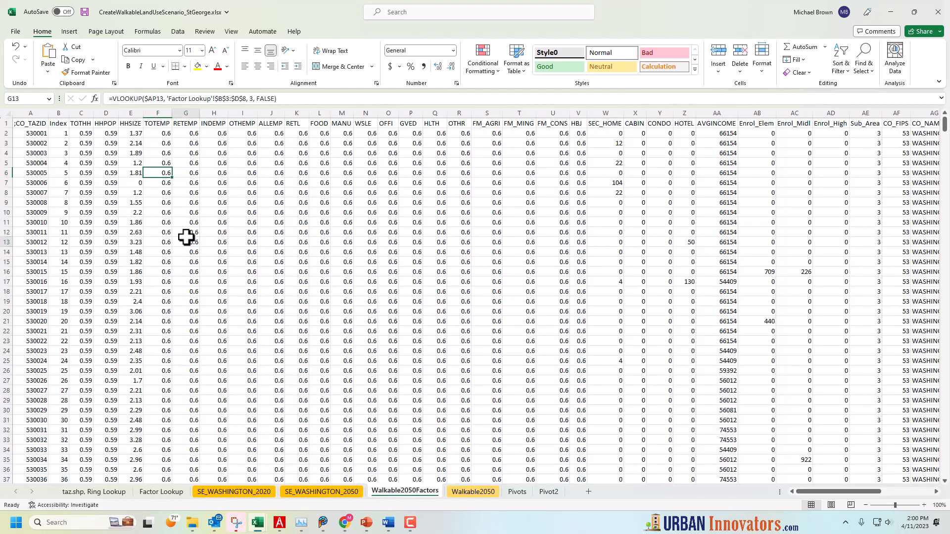
left_click(230, 242)
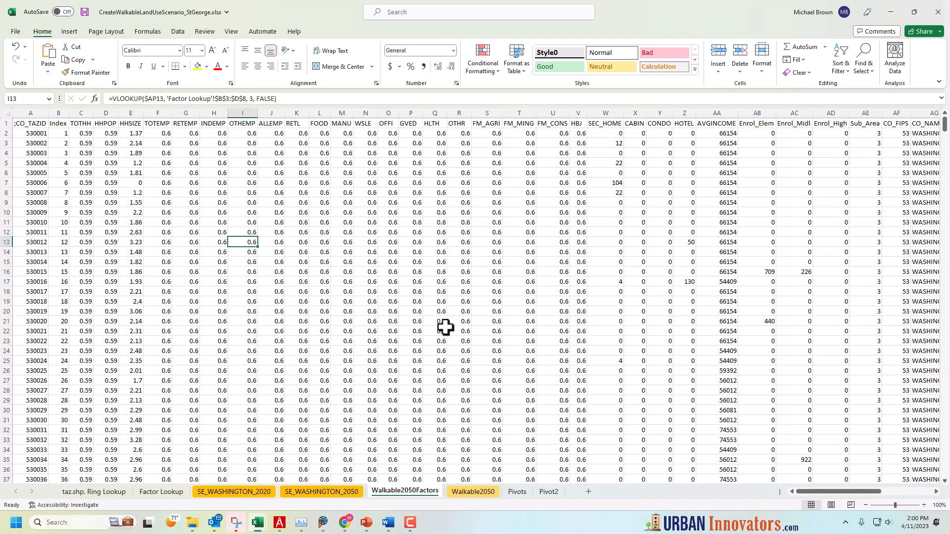
left_click(83, 242)
left_click(106, 242)
left_click(106, 322)
left_click(81, 322)
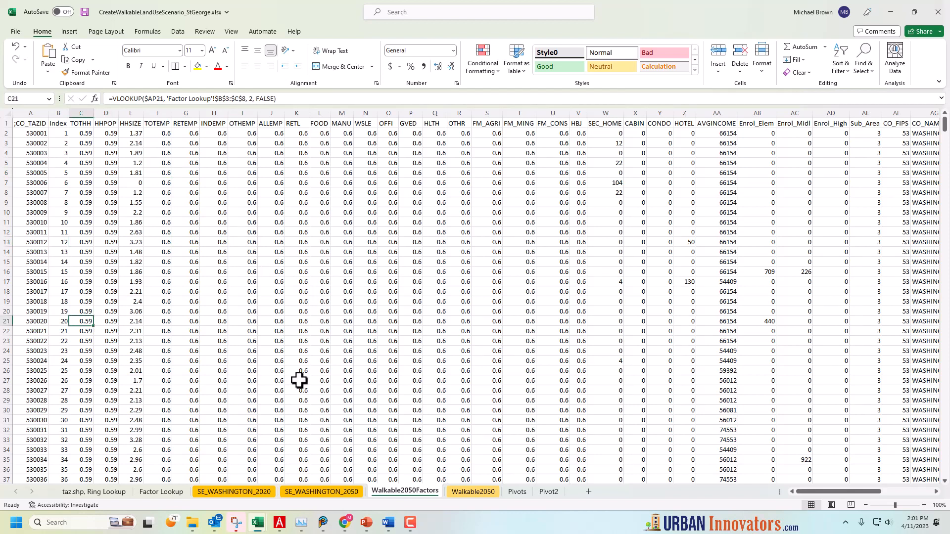
left_click_drag(945, 127, 946, 206)
left_click(84, 363)
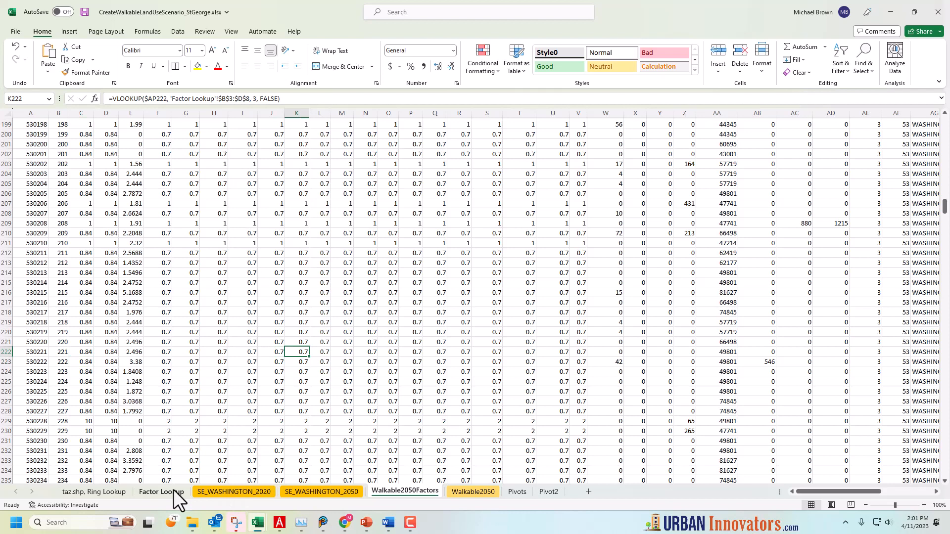
Review the Hfac and Jfac values for rings 4 and 5 and ring 4's Hhsize, and recheck a lookup in Walkable2050Factors
left_click(163, 491)
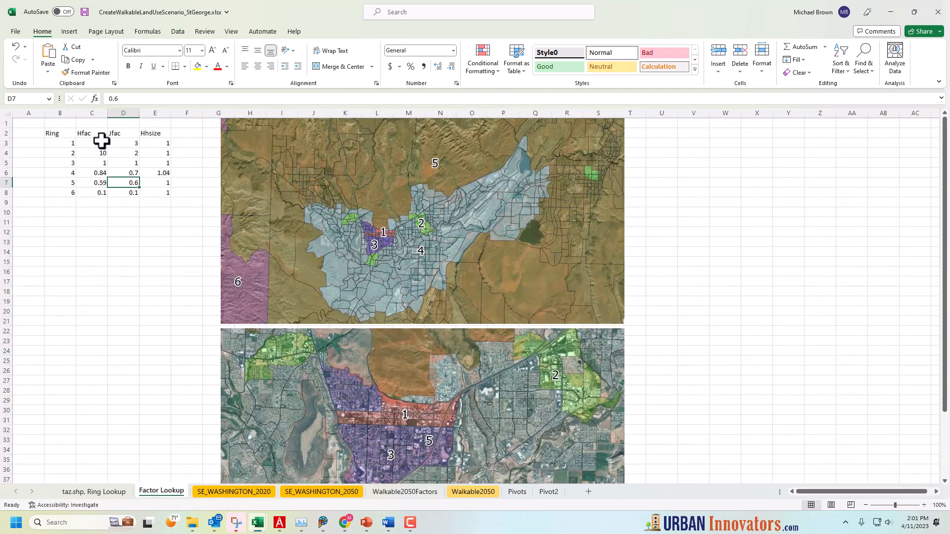
left_click(92, 173)
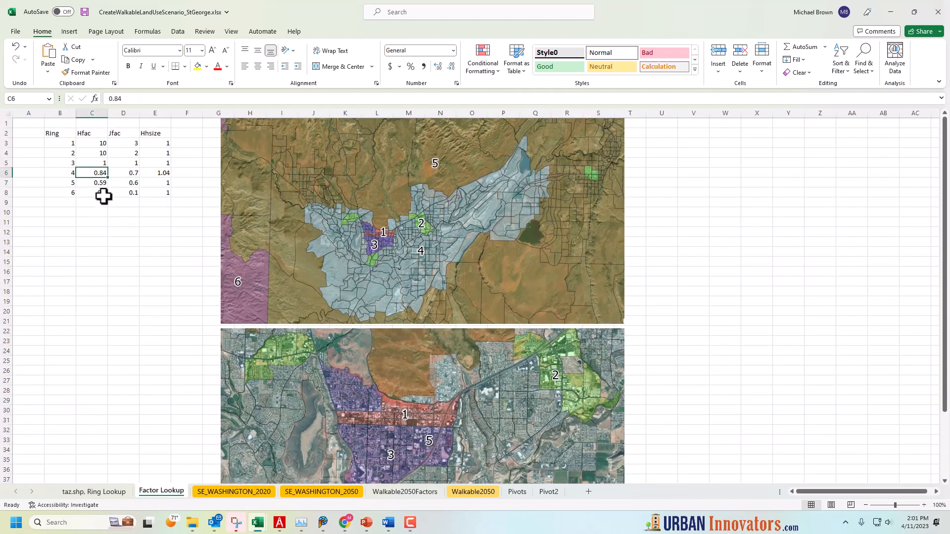
left_click(100, 183)
left_click(126, 174)
left_click(137, 185)
left_click(161, 176)
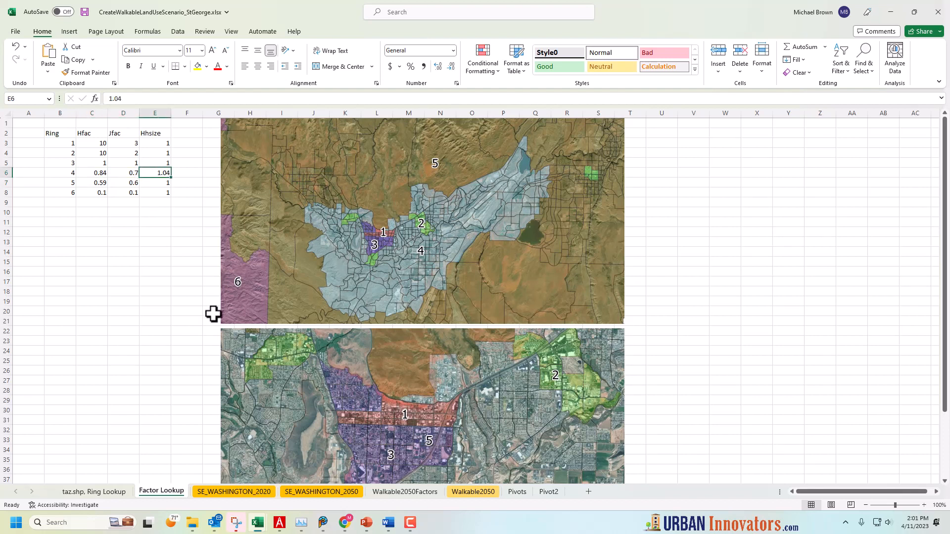
left_click(403, 491)
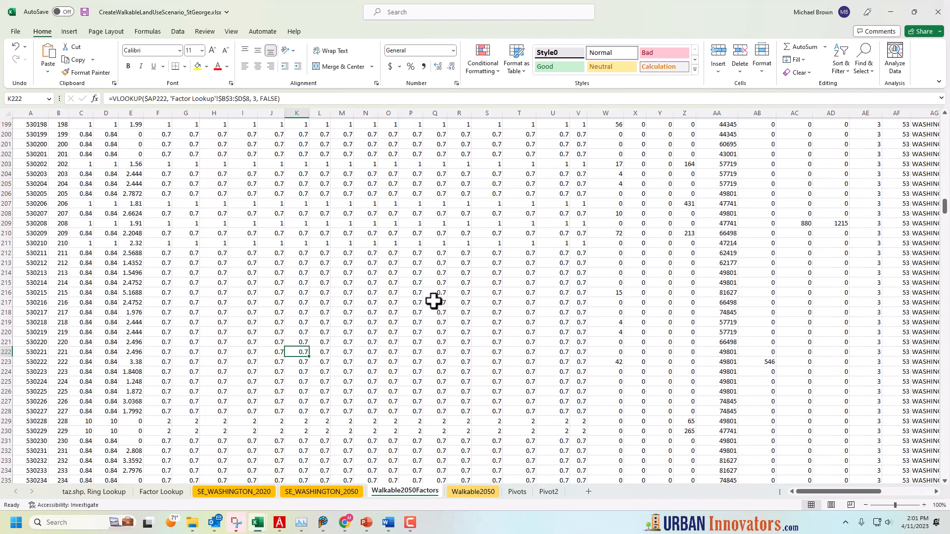
left_click(336, 206)
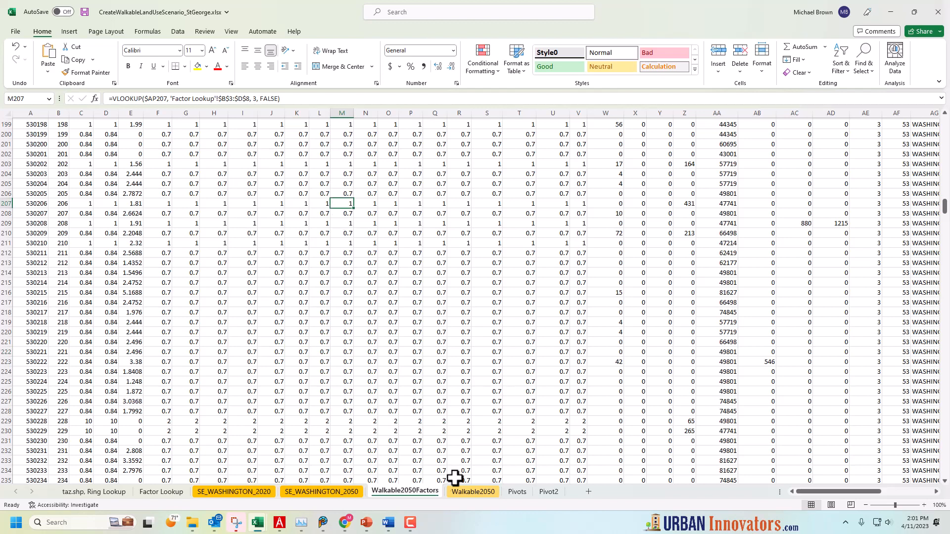
Inspect the Walkable2050 formulas that multiply the factors by SE_WASHINGTON_2050 values, in TOTHH cell C2, GVED cell P26 and TOTEMP cell F5
left_click(462, 492)
left_click(135, 161)
left_click(85, 137)
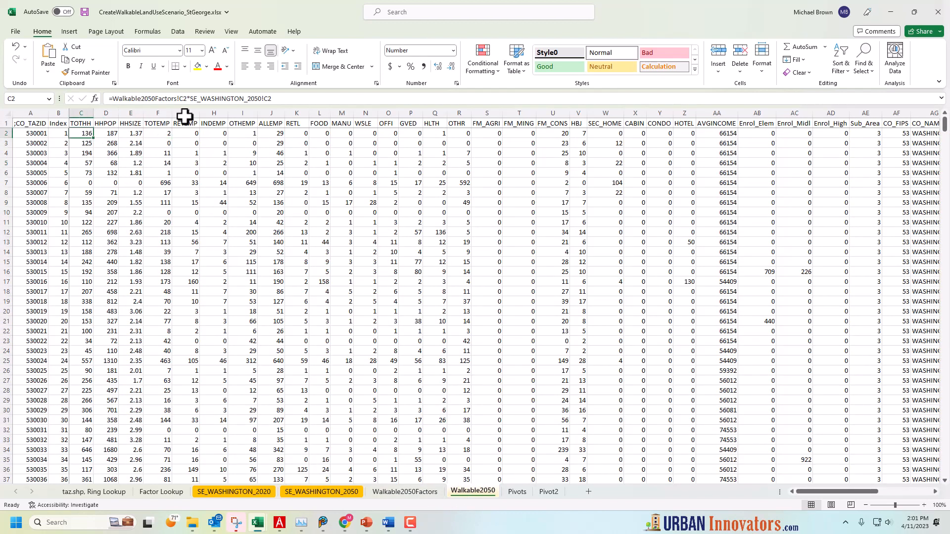
left_click_drag(286, 99, 100, 98)
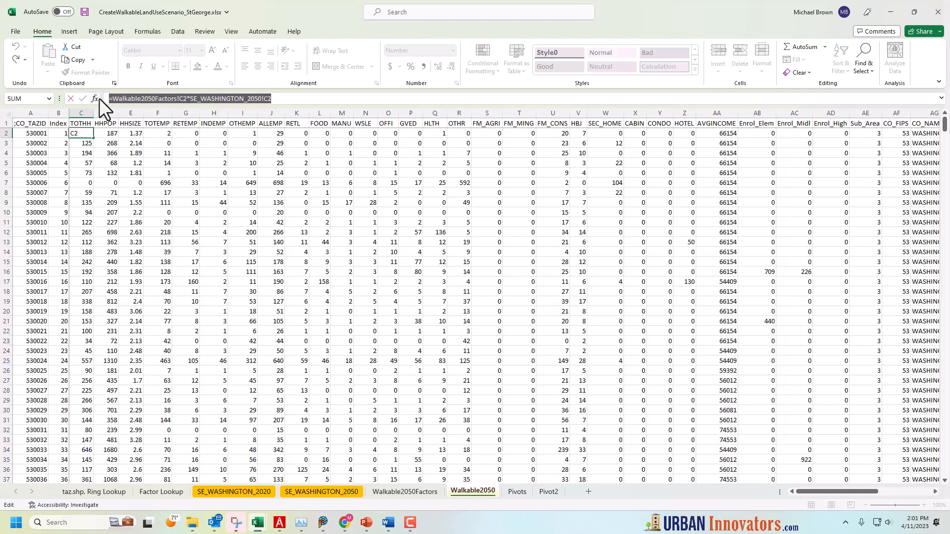
key("Escape")
left_click(411, 371)
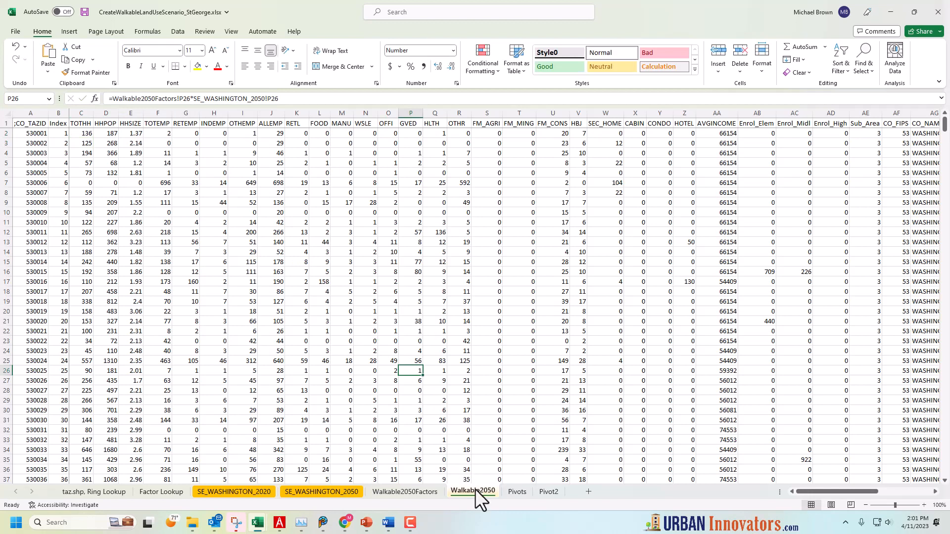
left_click(158, 163)
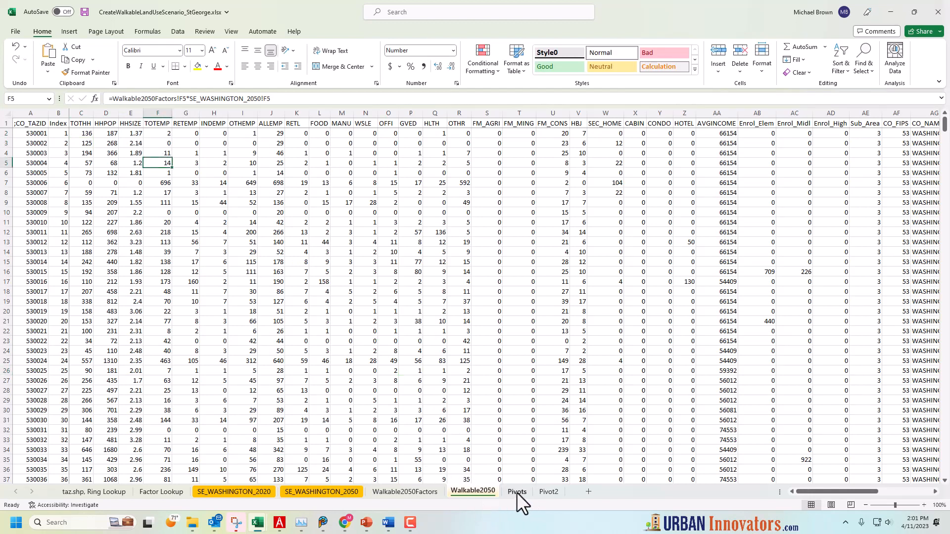
Insert a PivotTable from columns A:AP of Walkable2050 into the existing Pivot2 worksheet at cell A37
left_click(548, 492)
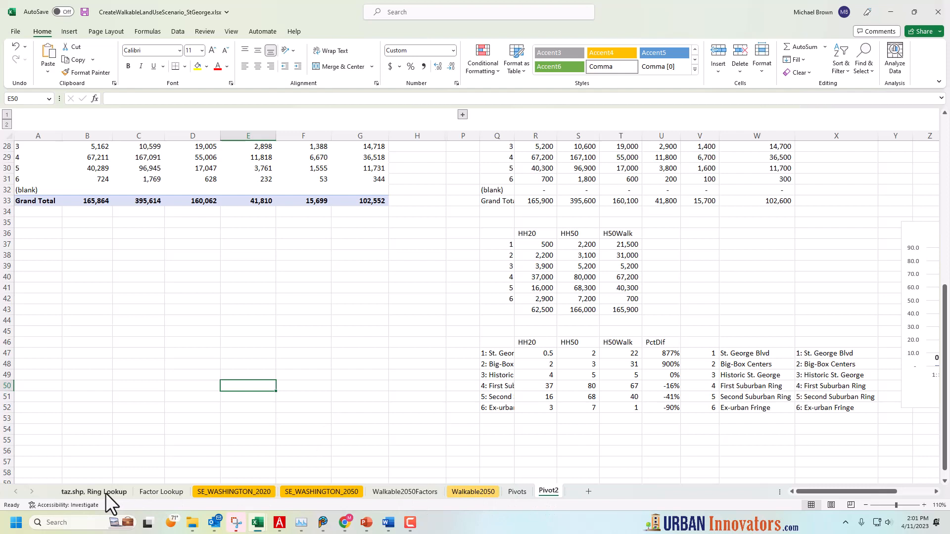
left_click(55, 224)
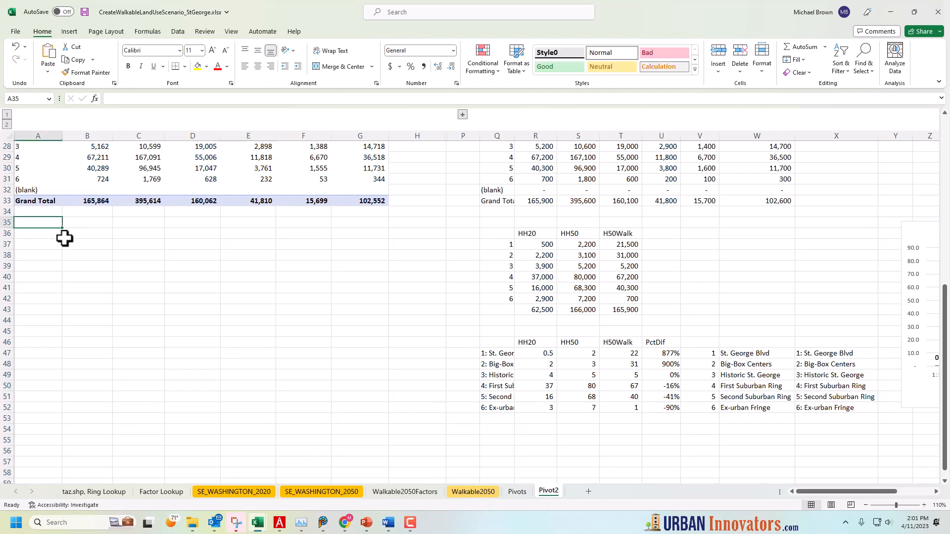
left_click(473, 493)
left_click_drag(27, 113, 866, 106)
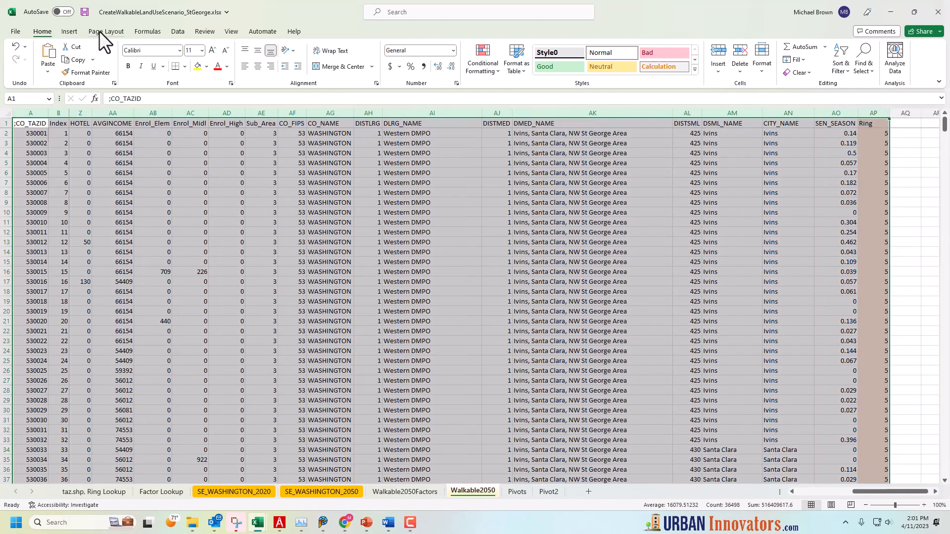
left_click(70, 32)
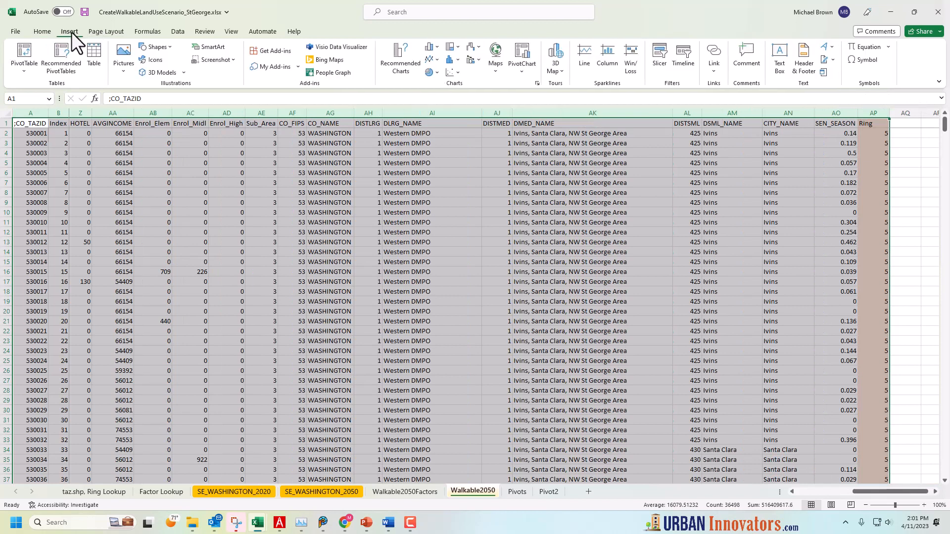
left_click(24, 57)
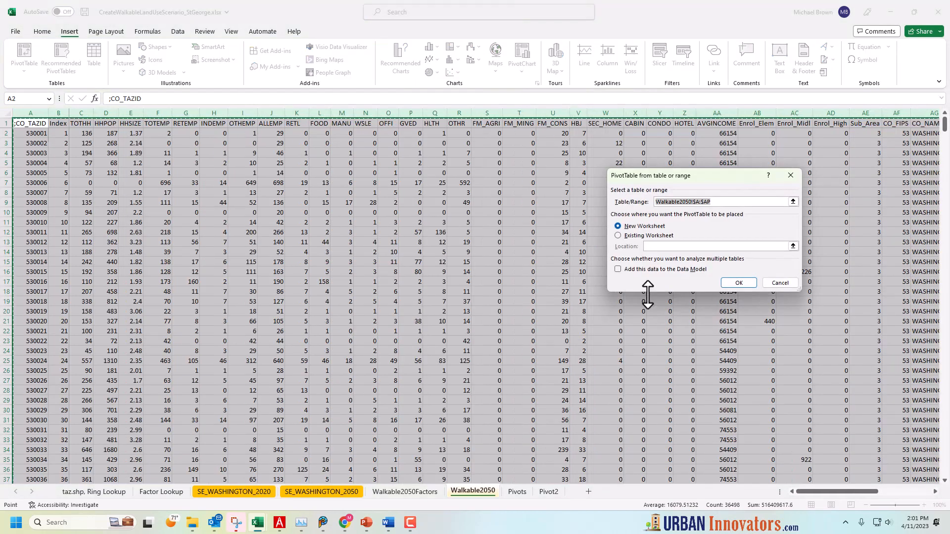
left_click(622, 236)
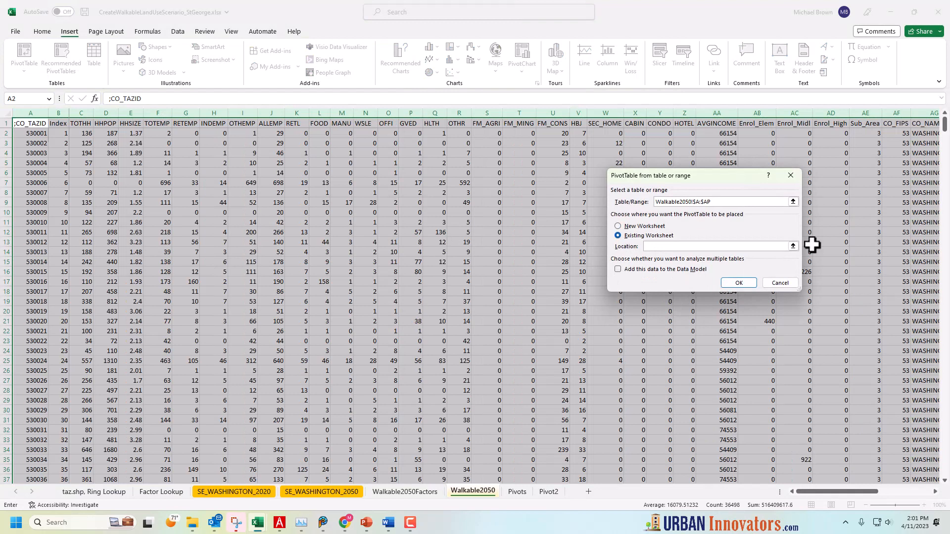
left_click(793, 246)
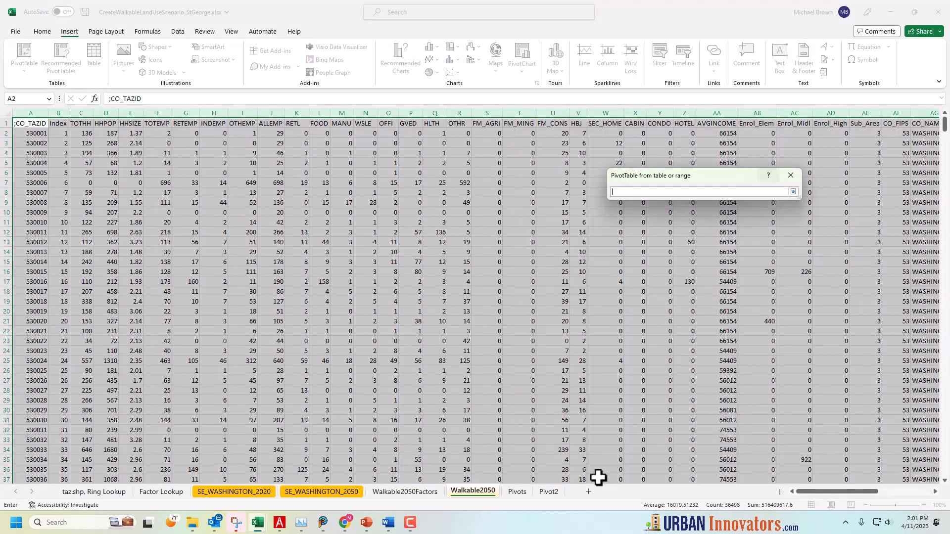
left_click(543, 491)
left_click(38, 248)
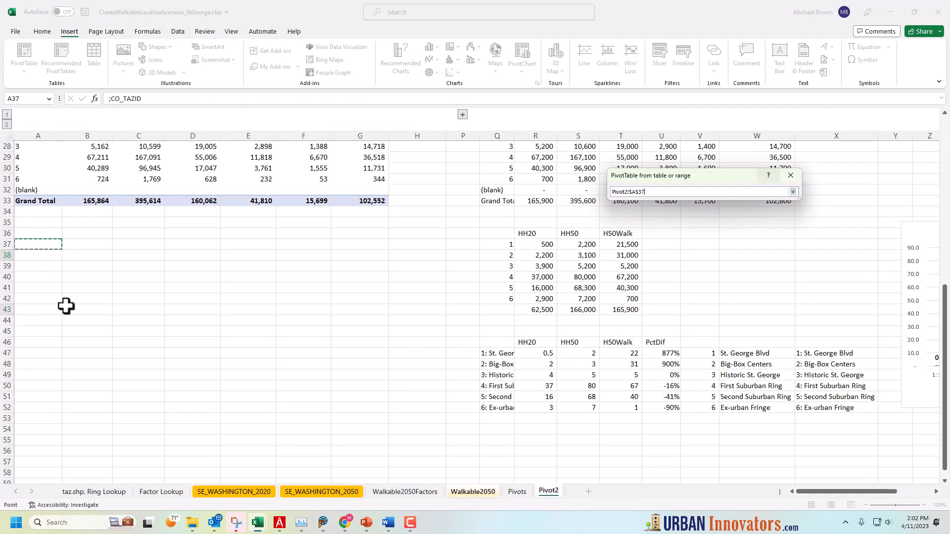
left_click(793, 192)
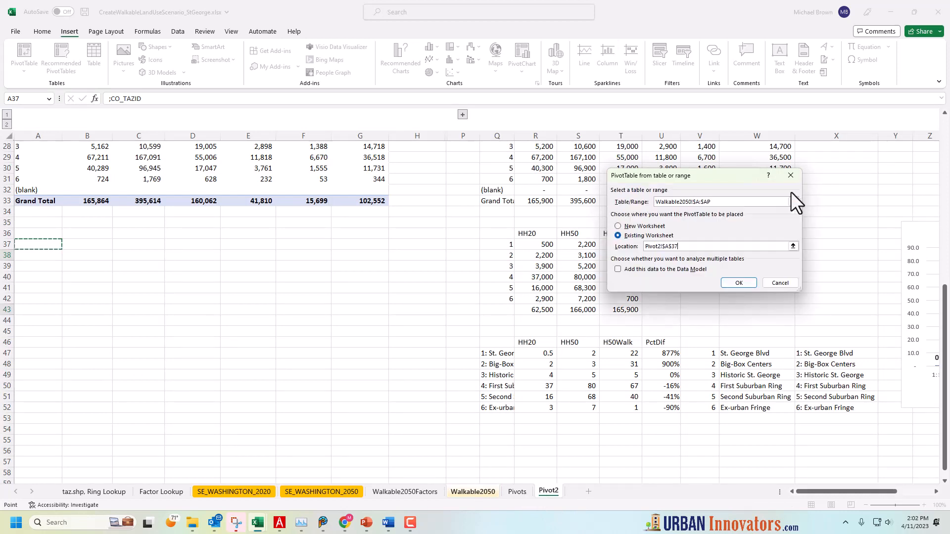
left_click(728, 283)
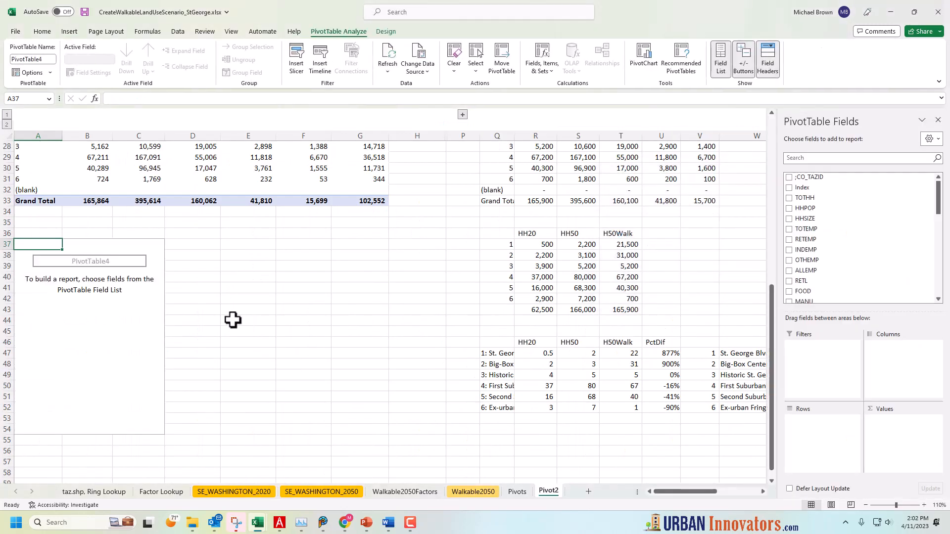
Add the Ring field to the rows of the new PivotTable at A37 on Pivot2
left_click_drag(939, 198, 943, 283)
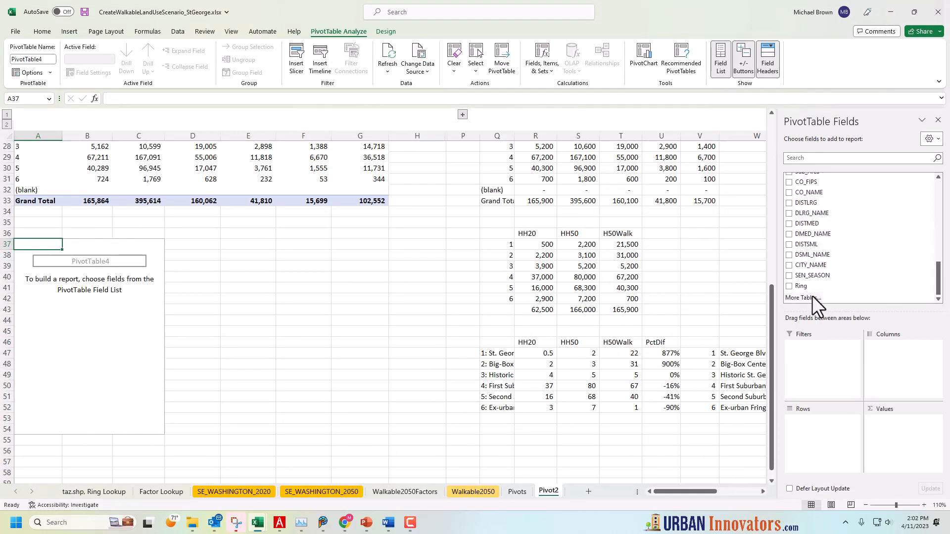
left_click_drag(801, 286, 814, 445)
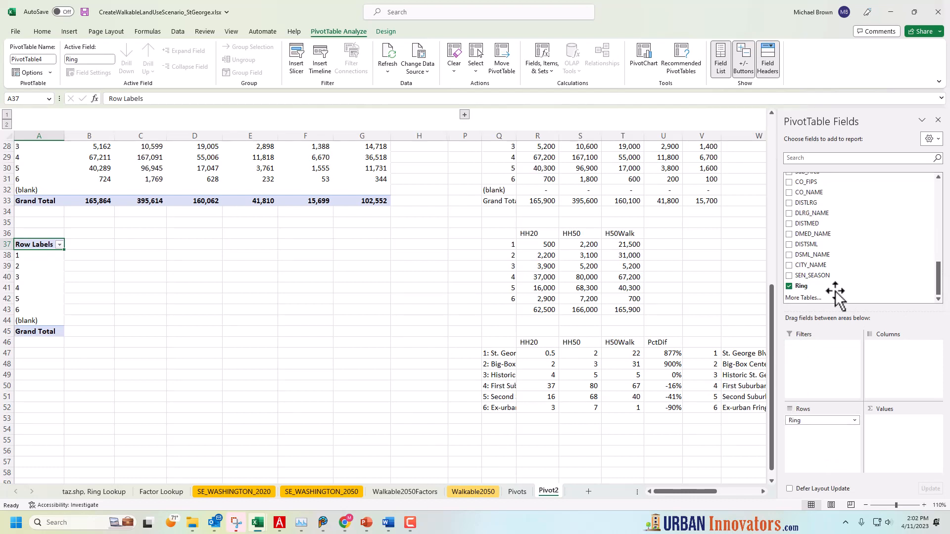
Add TOTHH, HHPOP, TOTEMP and RETEMP as summed values to the PivotTable at A37 and select its ring values B38:E43
left_click_drag(942, 278, 946, 174)
left_click_drag(823, 198, 896, 438)
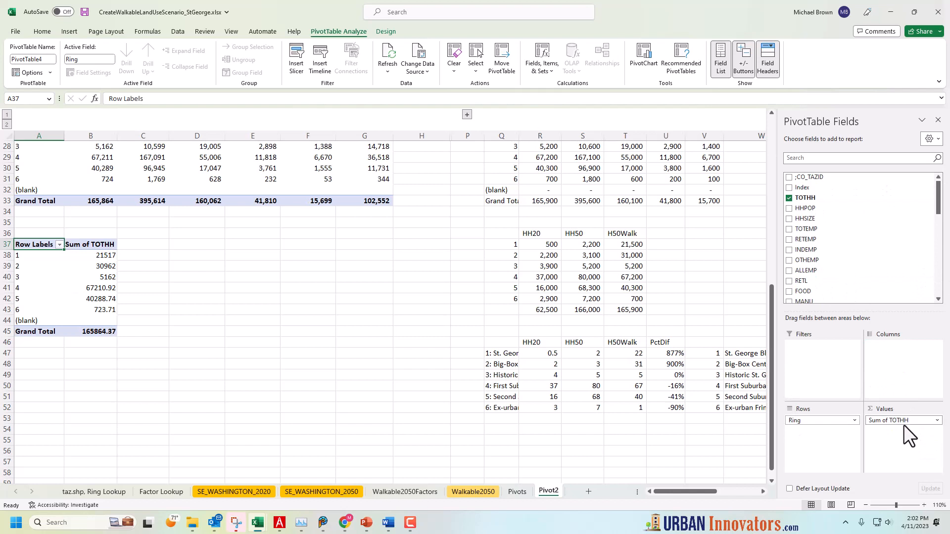
left_click(937, 422)
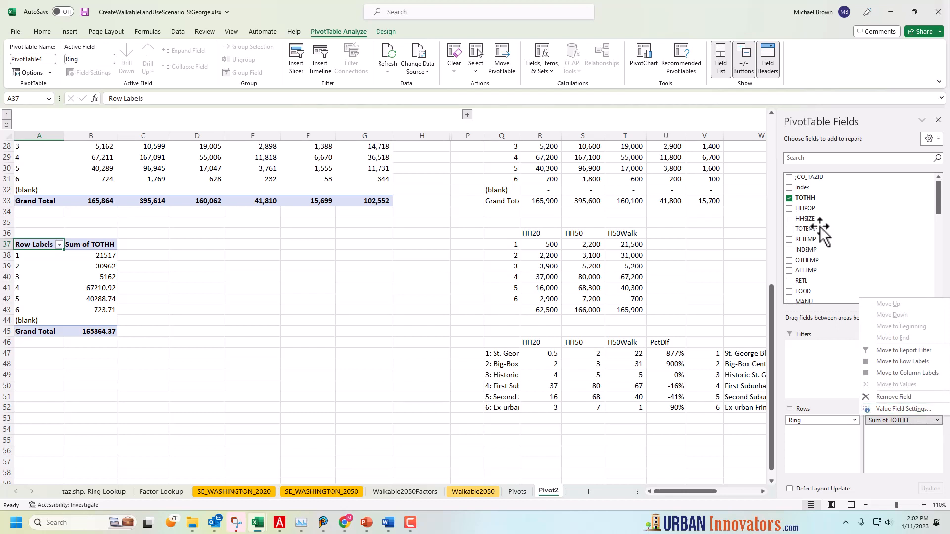
left_click(805, 209)
left_click_drag(805, 209, 843, 440)
left_click(790, 229)
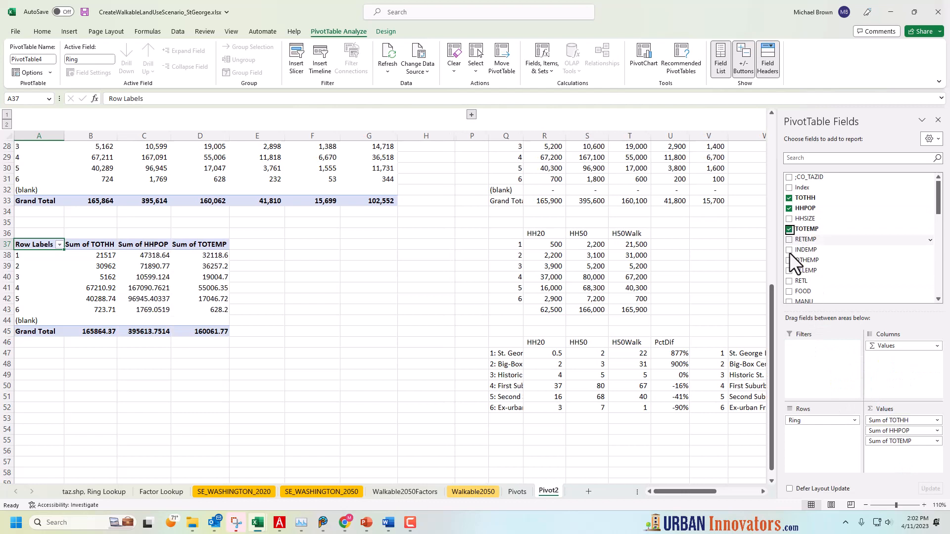
left_click(790, 239)
left_click(382, 329)
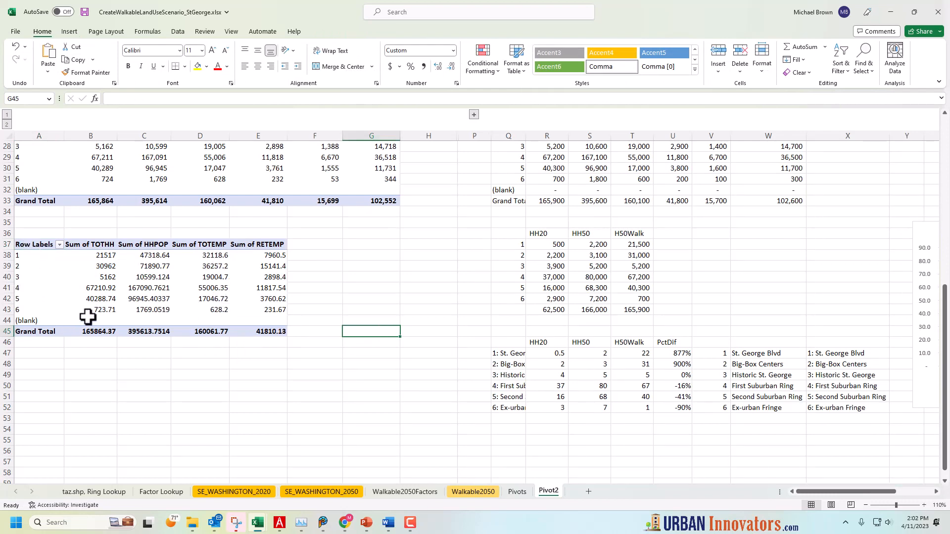
mouse_move(105, 312)
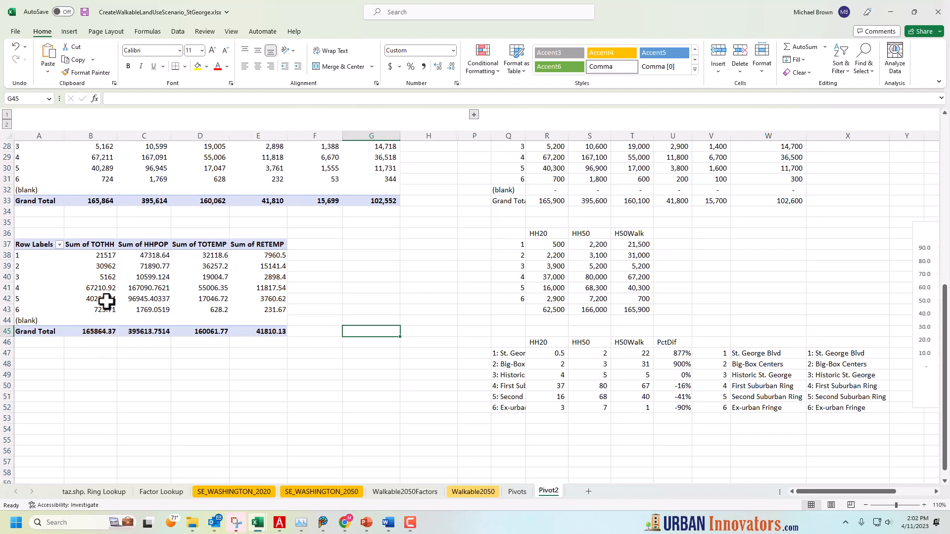
left_click_drag(97, 255, 250, 314)
Label the second PivotTable 2050 in cell A13 and the third one 2050 Walkable in cell A24
scroll(312, 333, "up", 3)
scroll(312, 333, "up", 6)
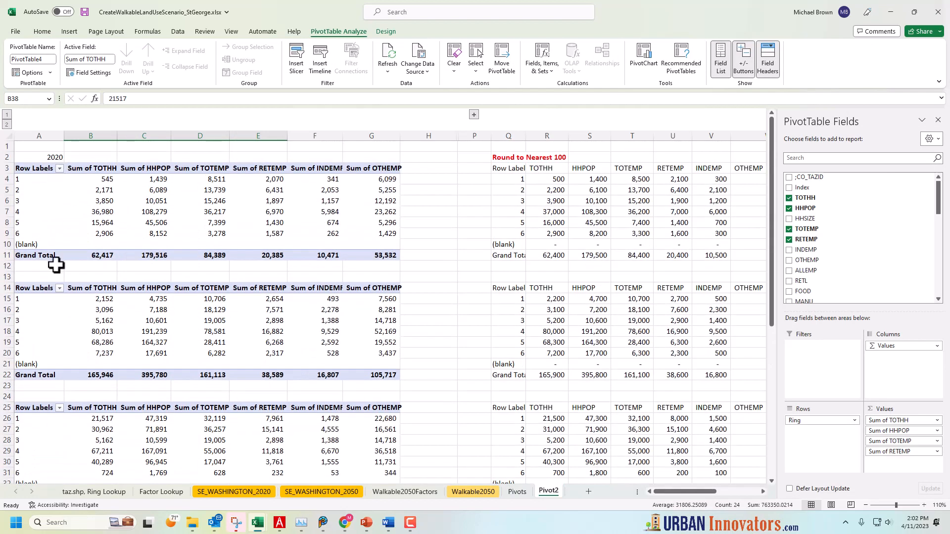
left_click(45, 277)
type("2050")
key("Return")
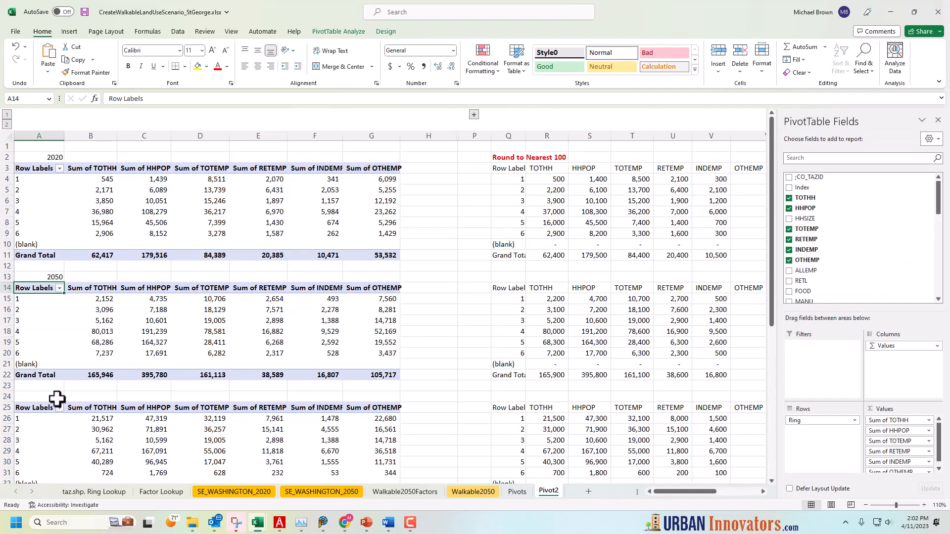
left_click(57, 397)
type("2050")
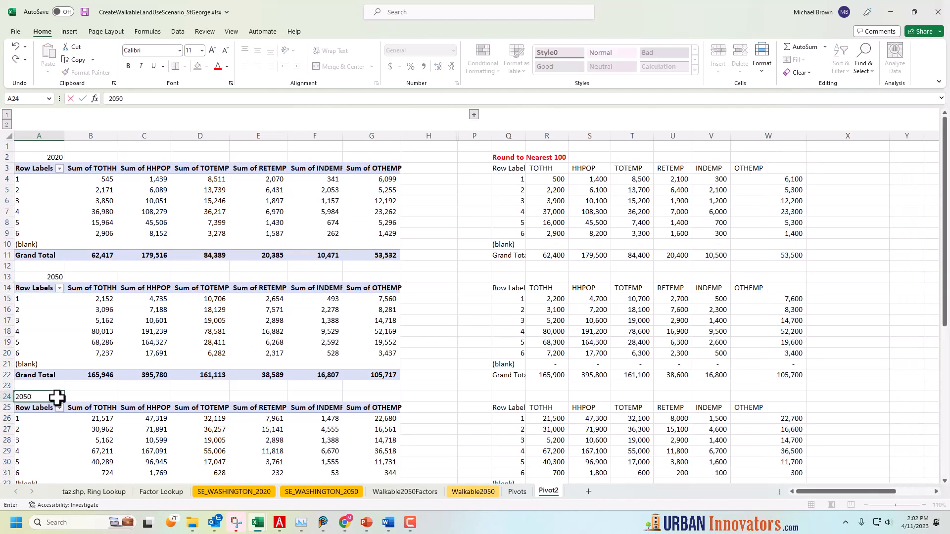
type(" Walkable")
key("Return")
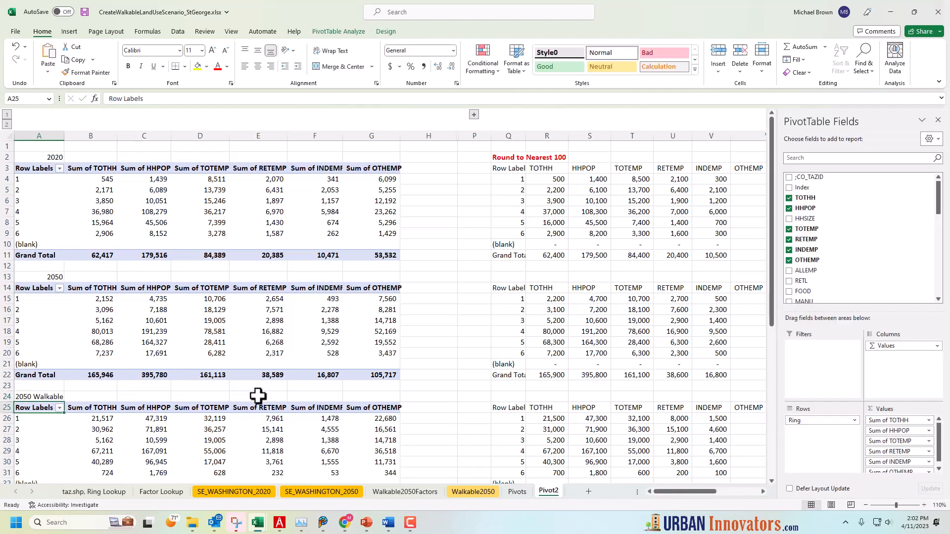
left_click(213, 330)
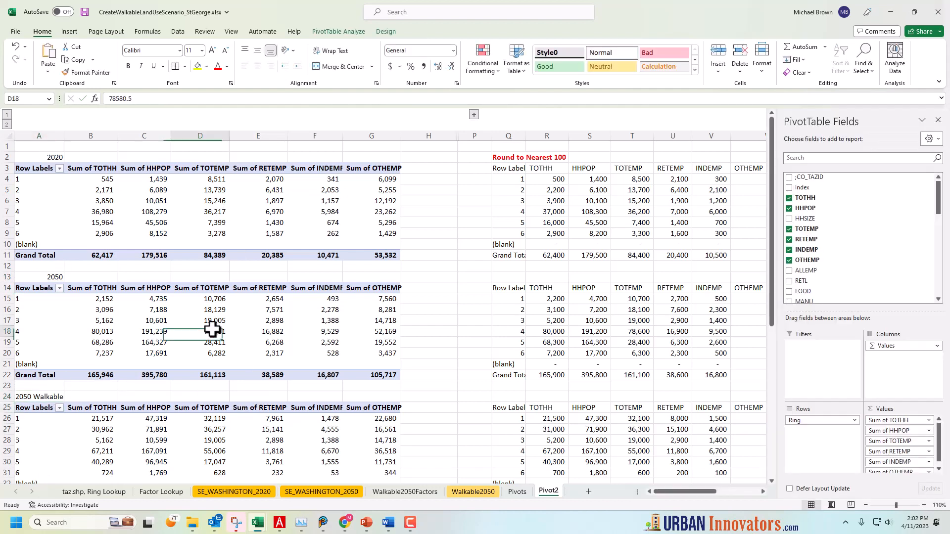
left_click(429, 353)
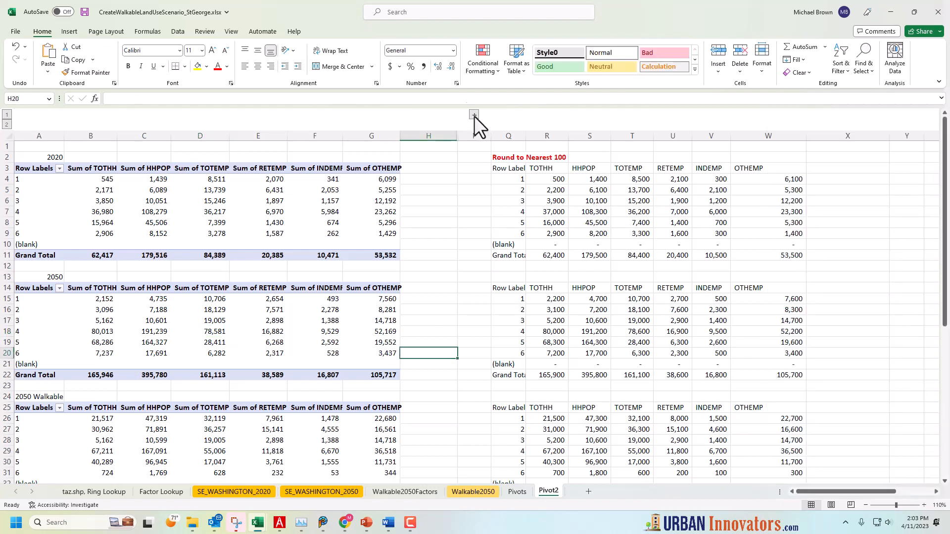
Expand the grouped columns I:O, copy PivotTable range A3:G33 and paste it as values at I3 under Paste Values
left_click(474, 115)
left_click_drag(860, 493, 815, 497)
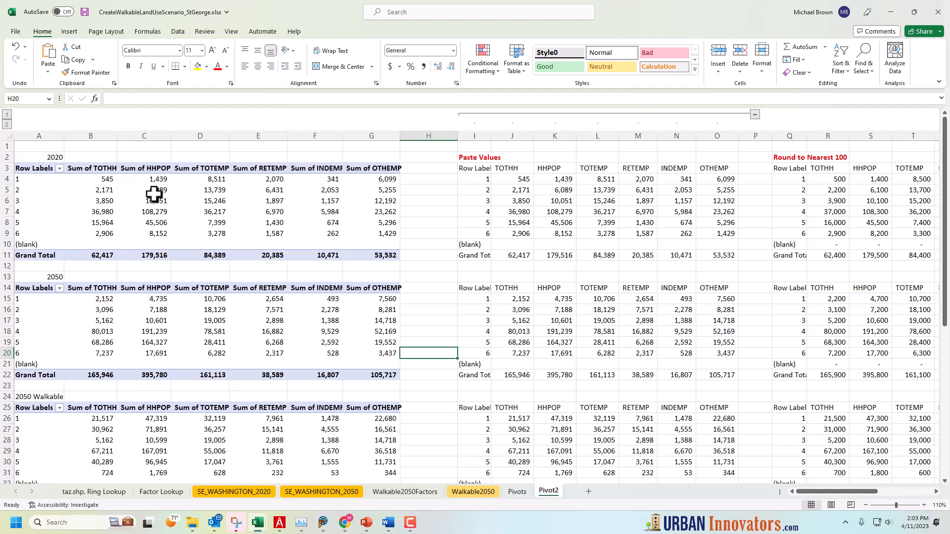
left_click_drag(23, 167, 374, 397)
left_click_drag(373, 397, 374, 398)
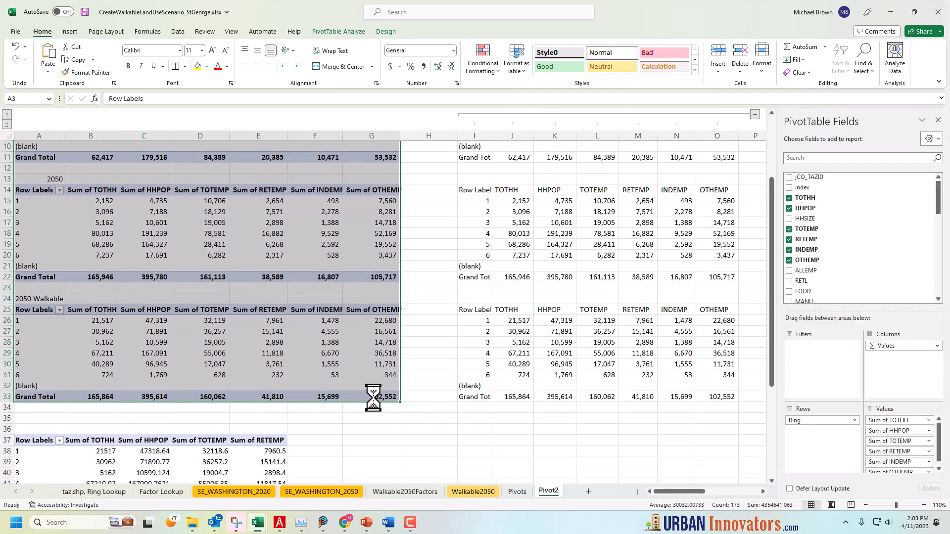
key("ctrl+c")
scroll(384, 380, "up", 3)
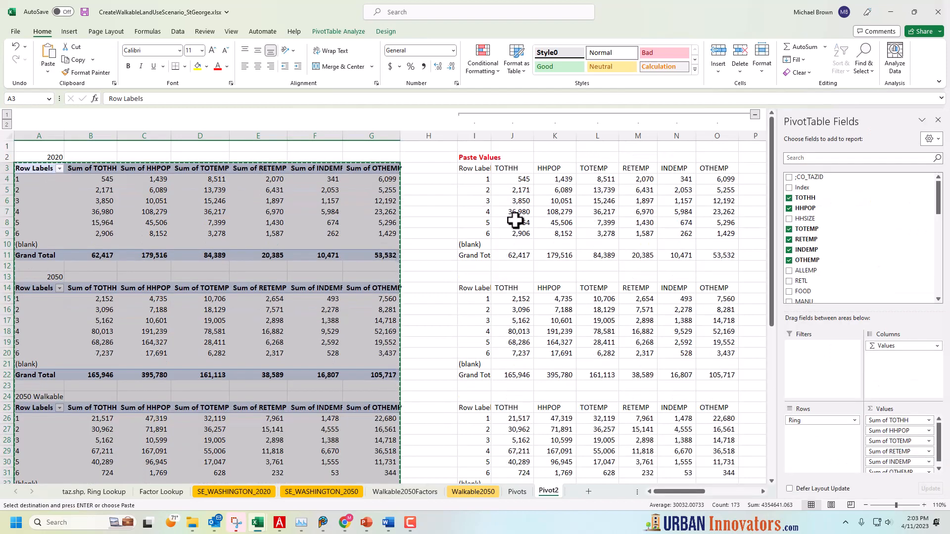
right_click(476, 171)
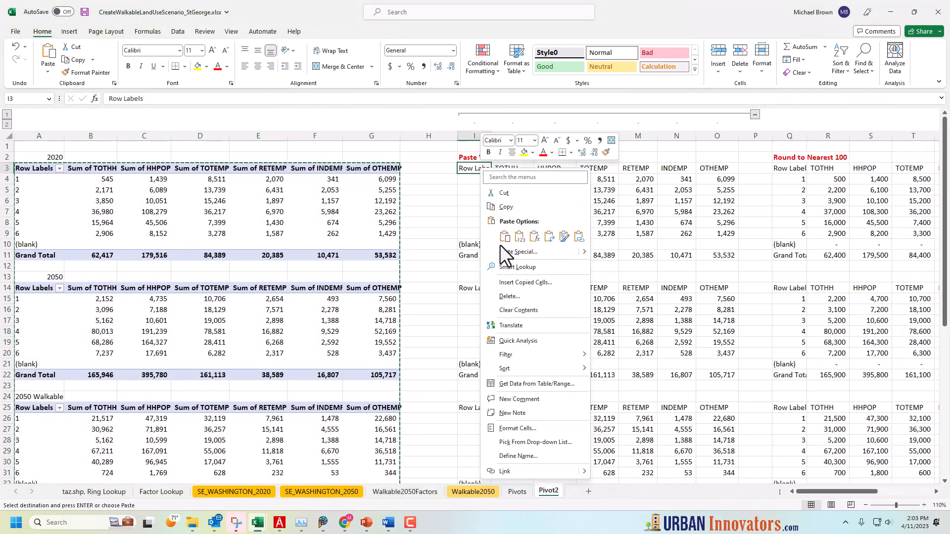
left_click(519, 239)
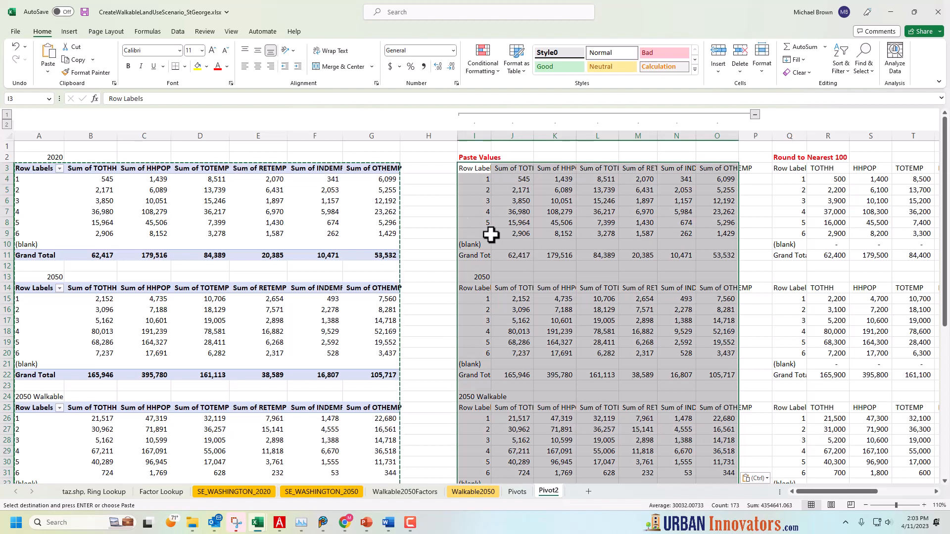
left_click(442, 192)
key("Escape")
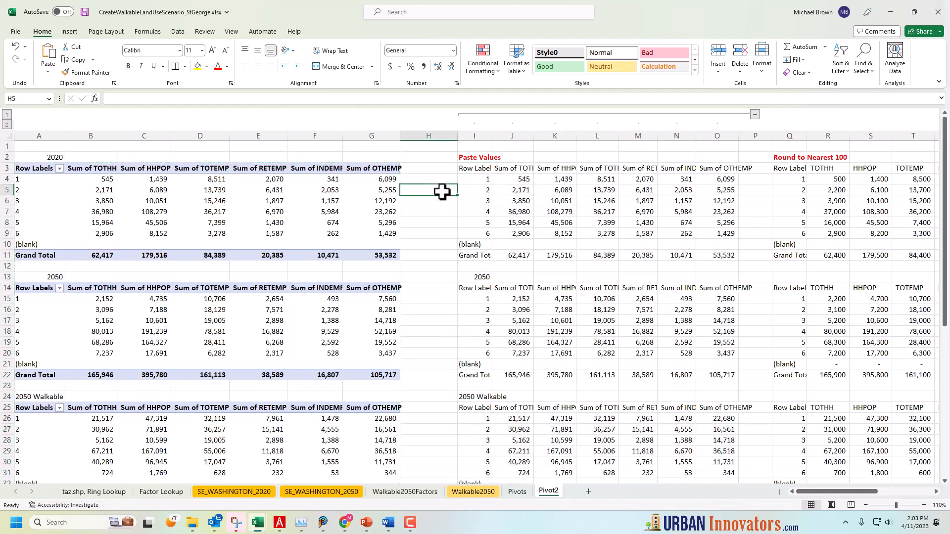
Check the pasted TOTHH values in J8 and J4, and demonstrate collapsing and re-expanding the grouped Paste Values columns
left_click(531, 221)
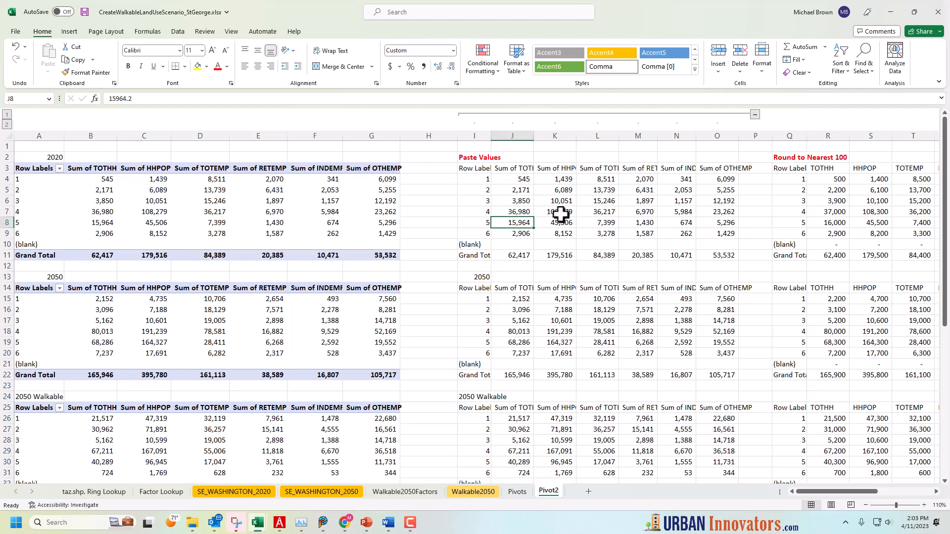
left_click(452, 193)
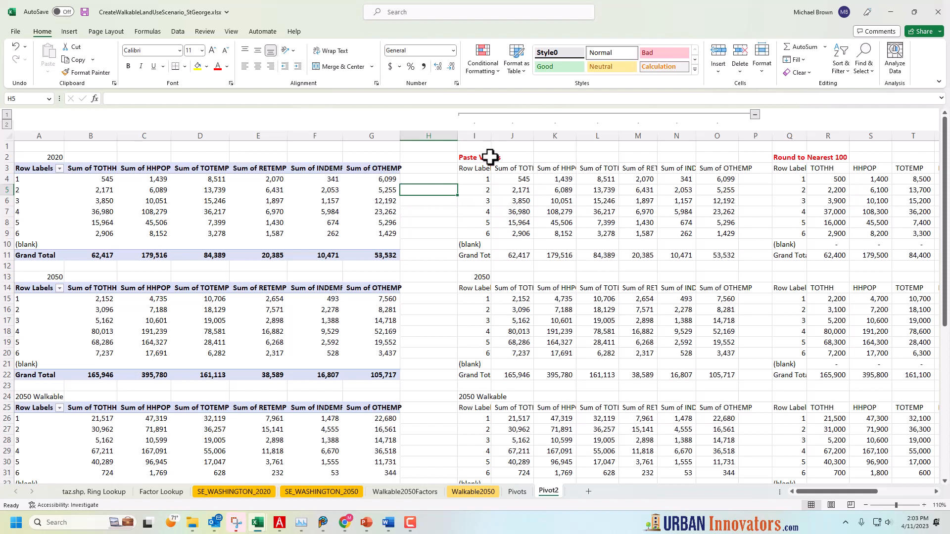
left_click(503, 179)
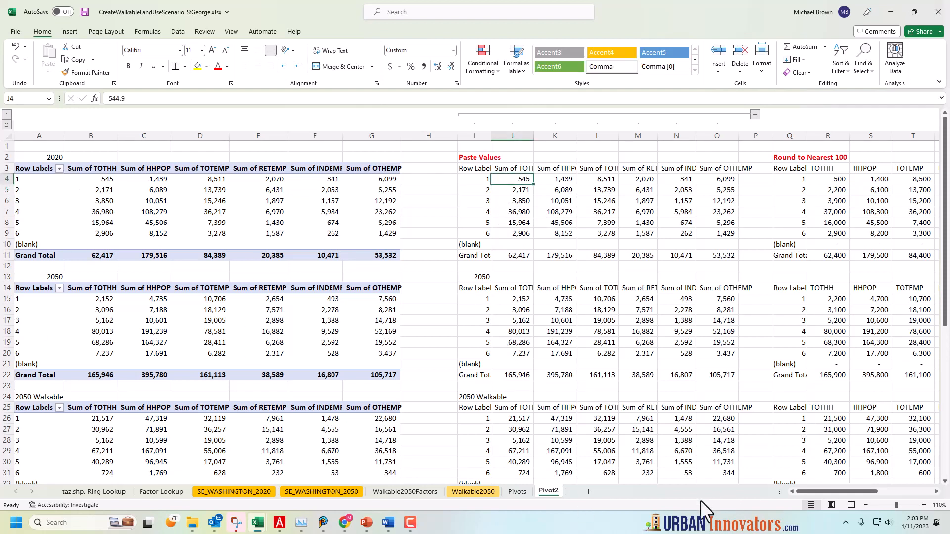
left_click_drag(844, 491, 870, 493)
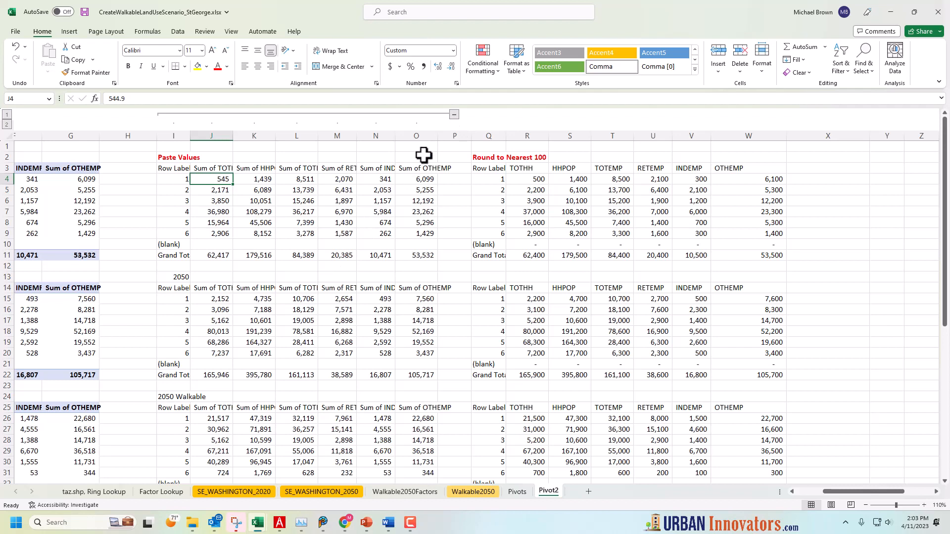
left_click(453, 114)
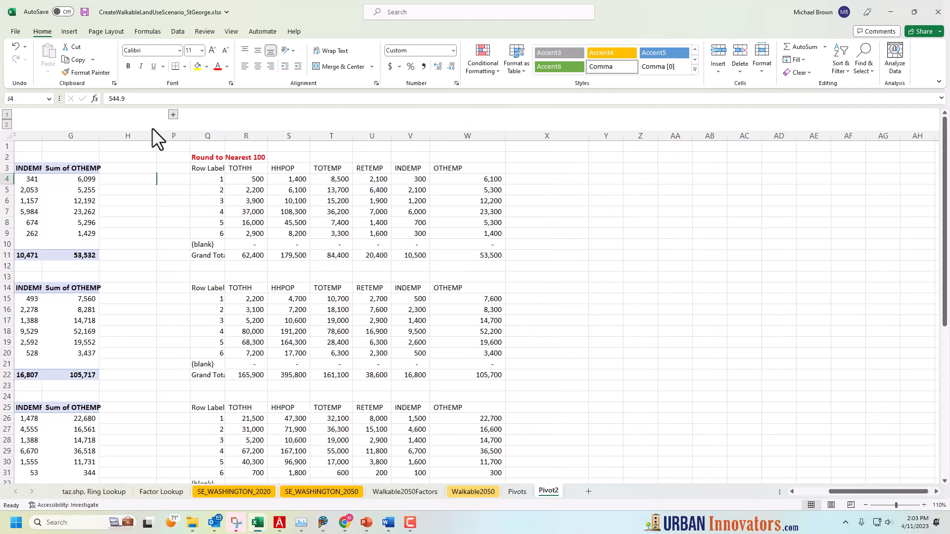
left_click(176, 115)
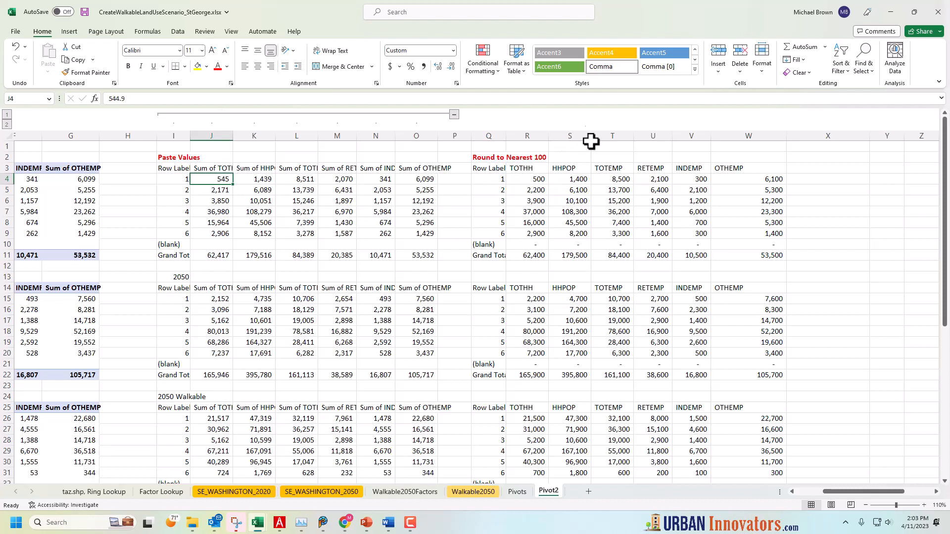
Hide columns S through V of the Round to Nearest 100 tables
left_click_drag(574, 133, 686, 131)
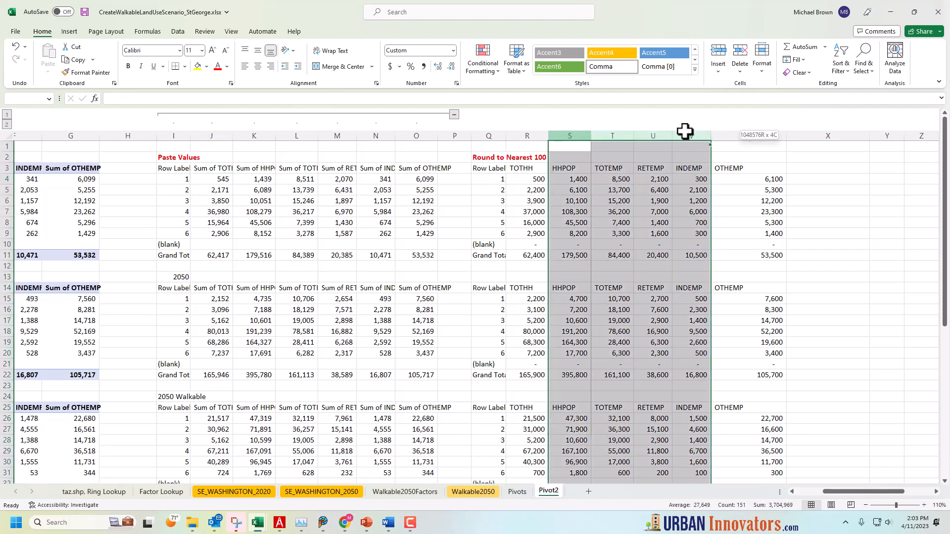
right_click(649, 135)
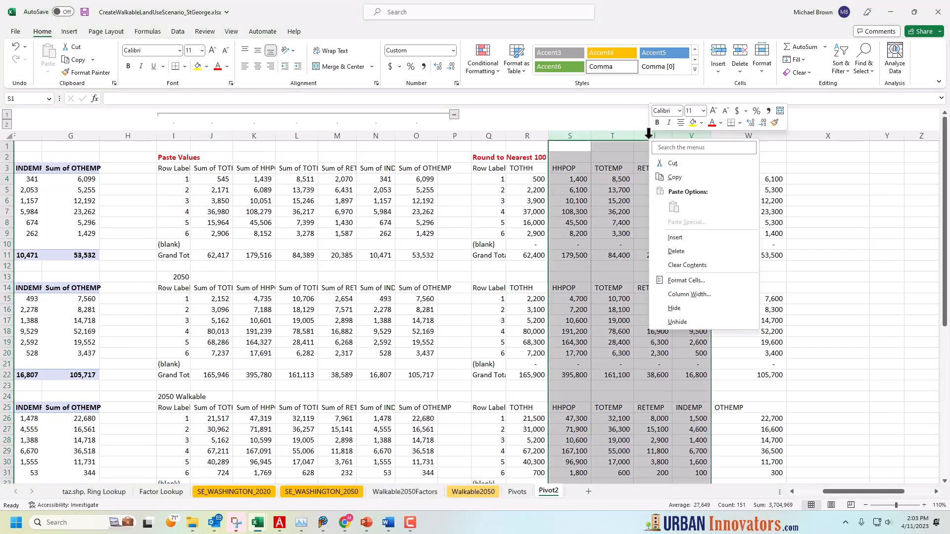
left_click(676, 310)
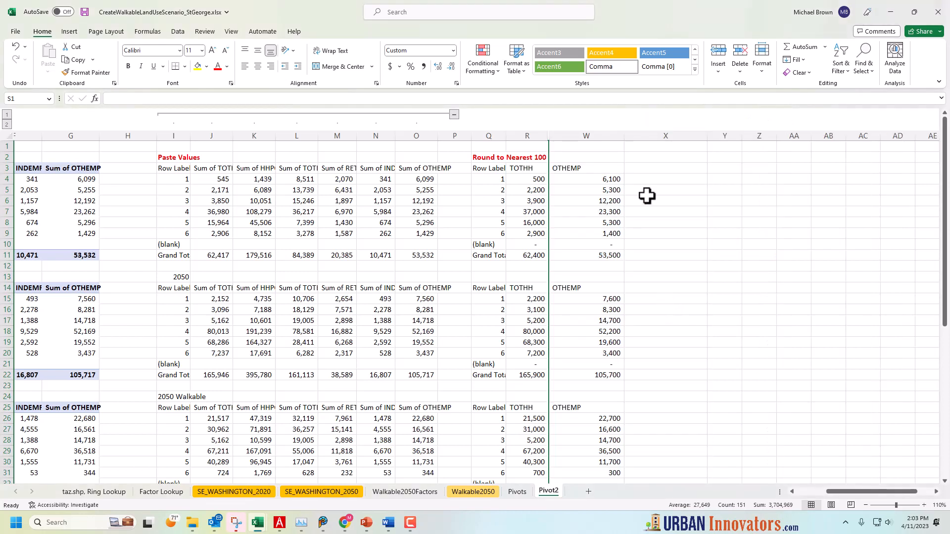
left_click(720, 179)
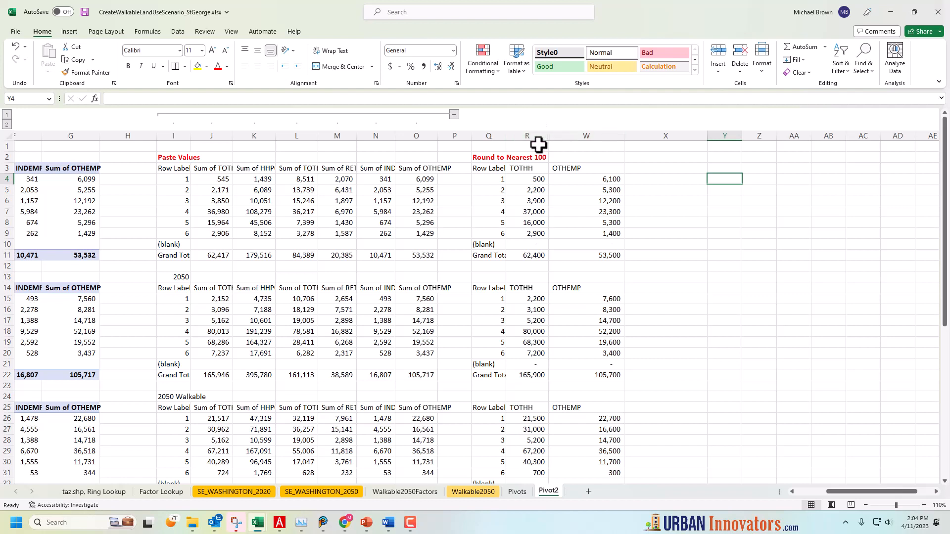
Unhide the columns between R and W in the Round to Nearest 100 tables
left_click_drag(522, 134, 560, 142)
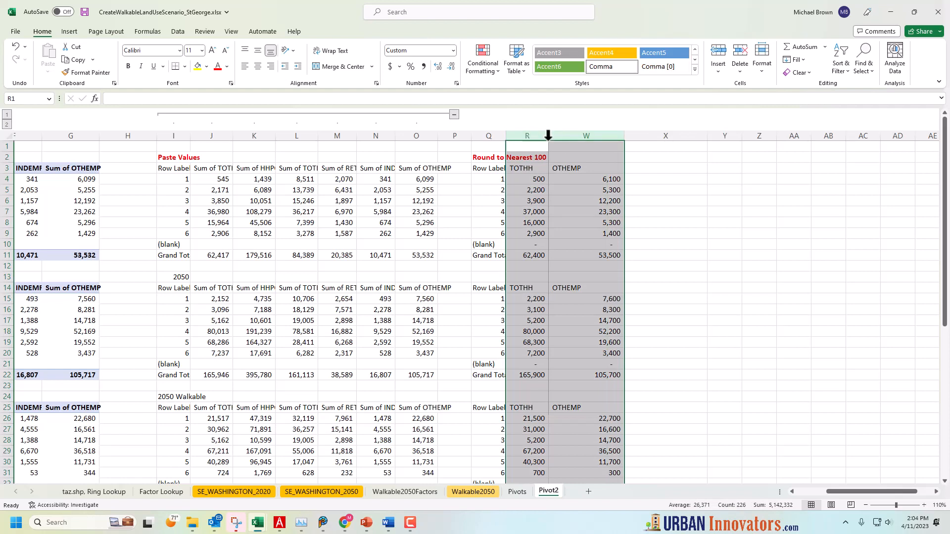
right_click(566, 132)
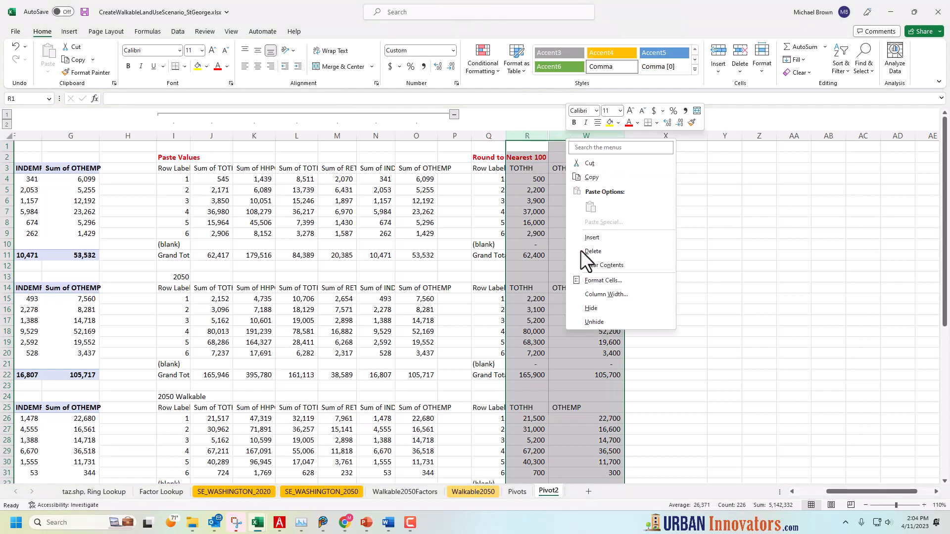
left_click(596, 323)
left_click(736, 258)
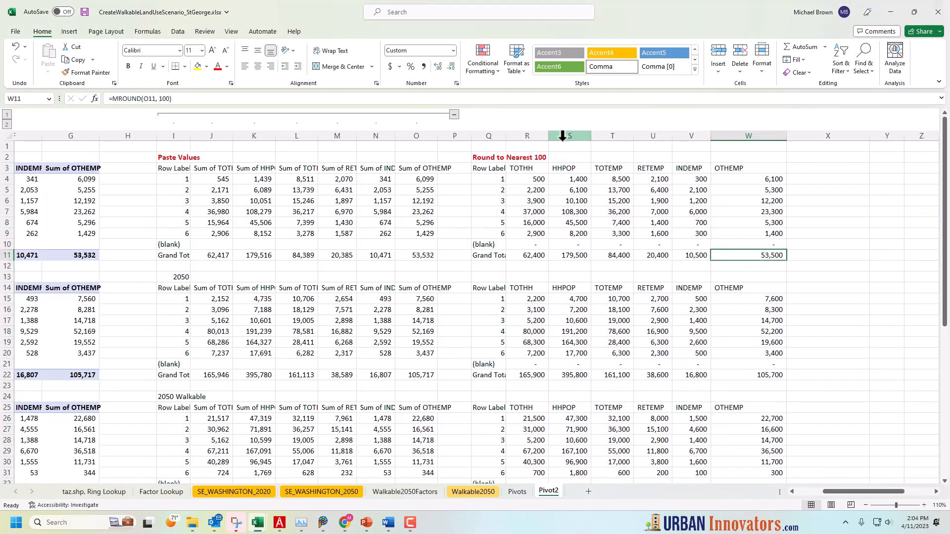
Group columns S through V, from HHPOP to INDEMP, in an outline and collapse the group
left_click_drag(566, 133, 689, 135)
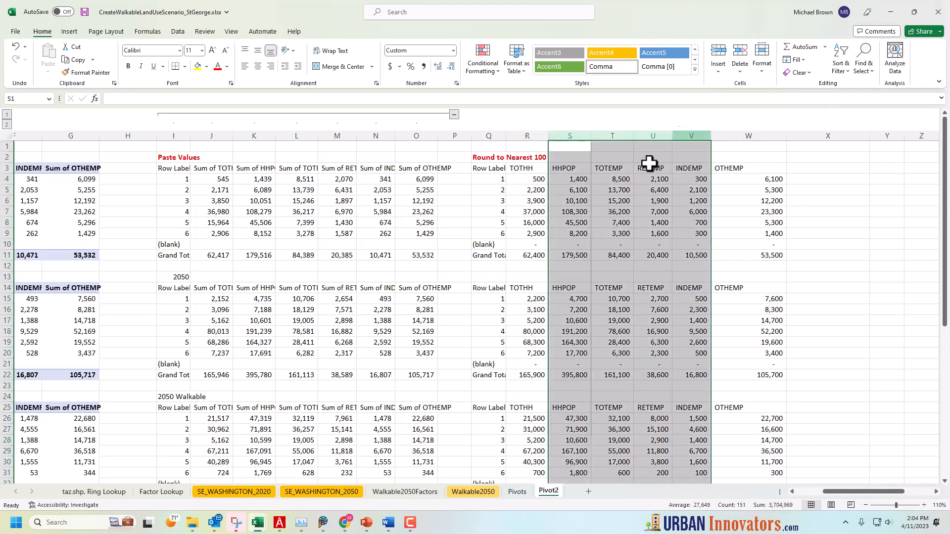
left_click(178, 31)
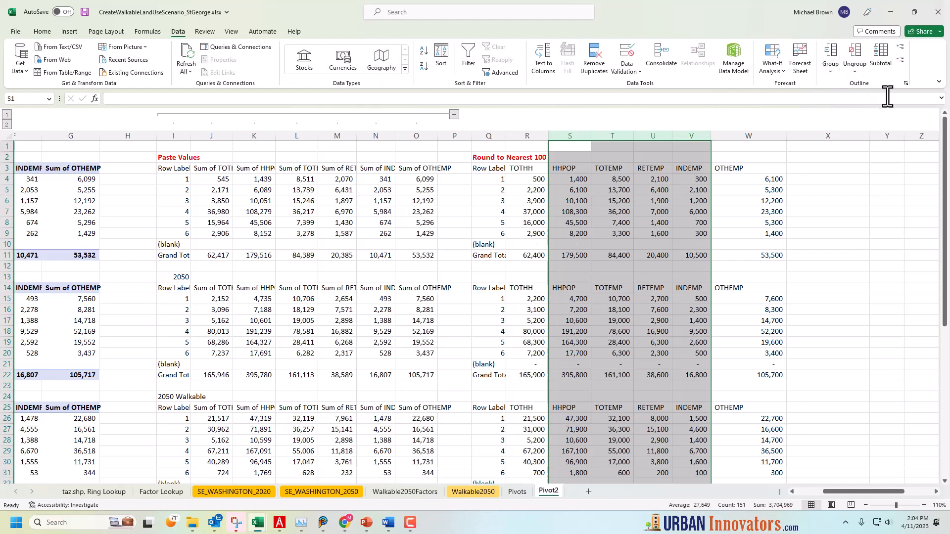
left_click(830, 73)
left_click(839, 87)
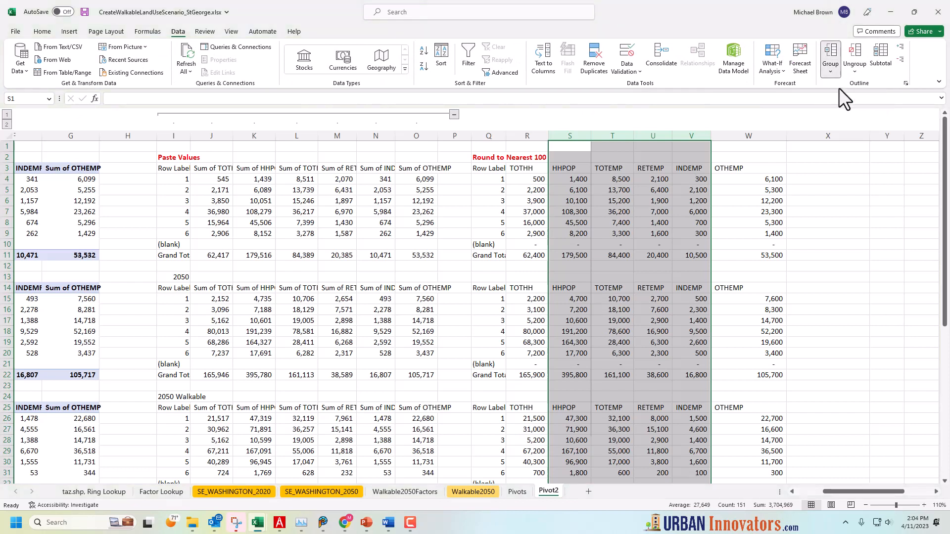
left_click(782, 157)
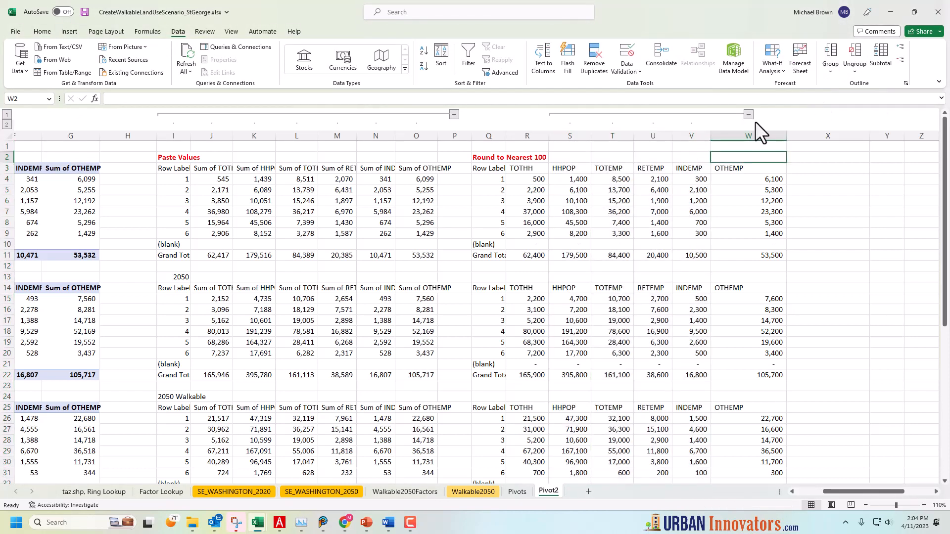
left_click(748, 114)
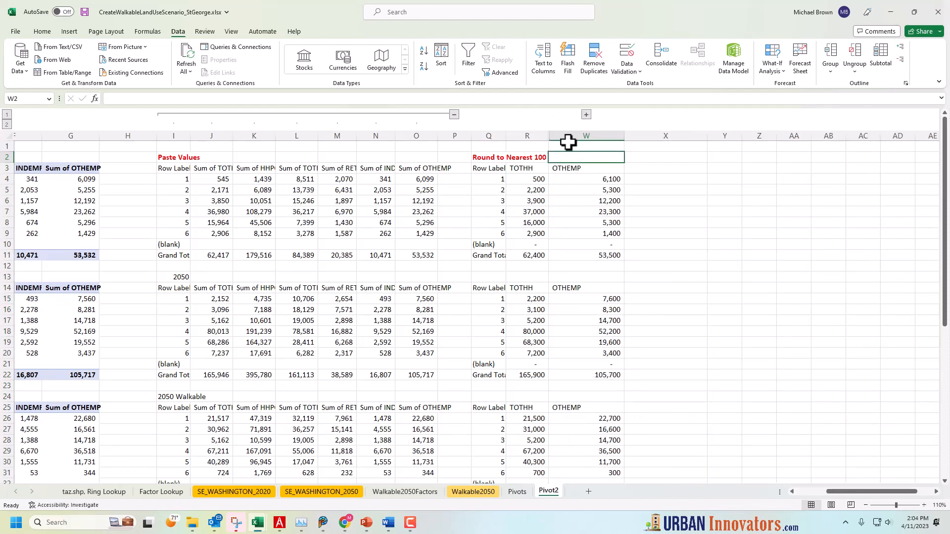
Expand, collapse and re-expand the grouped columns S through V, and briefly select rows 8 through 13 as an example for row grouping
left_click(586, 114)
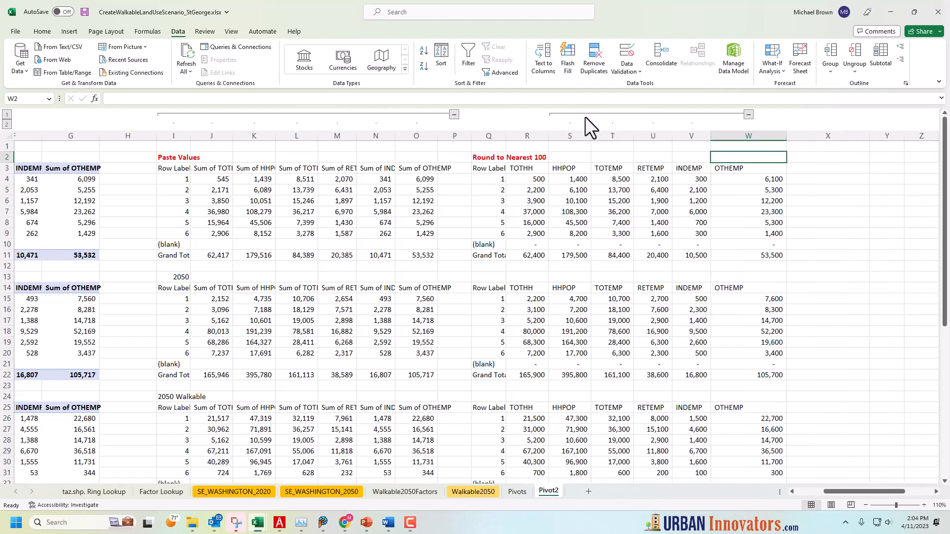
left_click(748, 115)
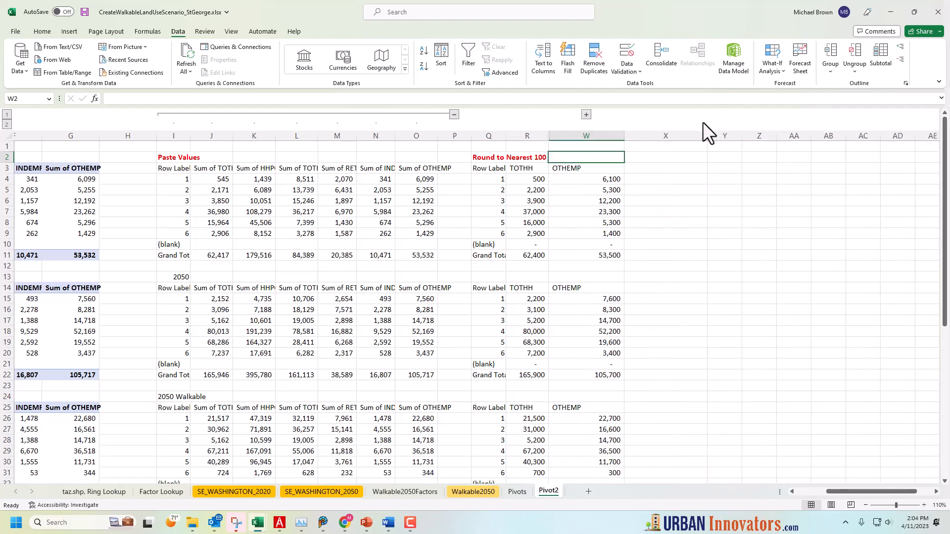
left_click(586, 114)
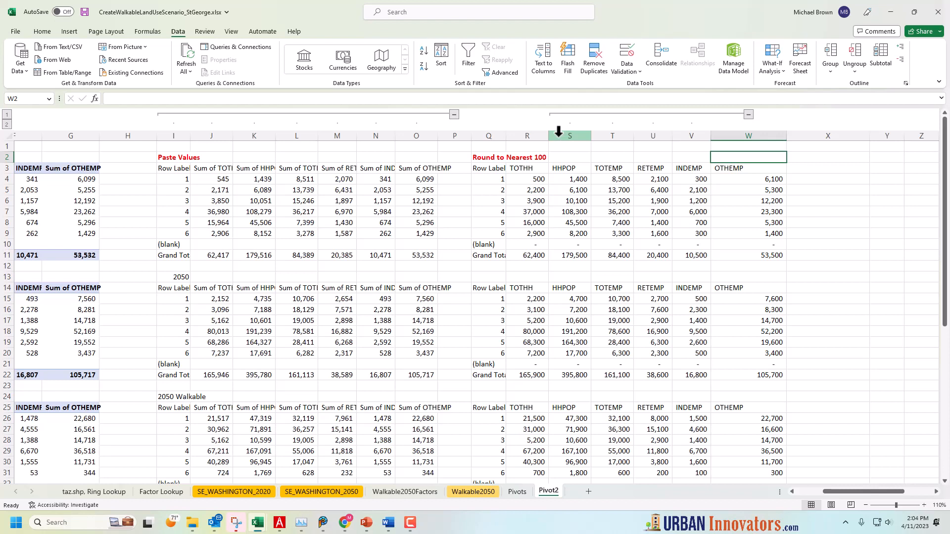
left_click_drag(2, 223, 4, 277)
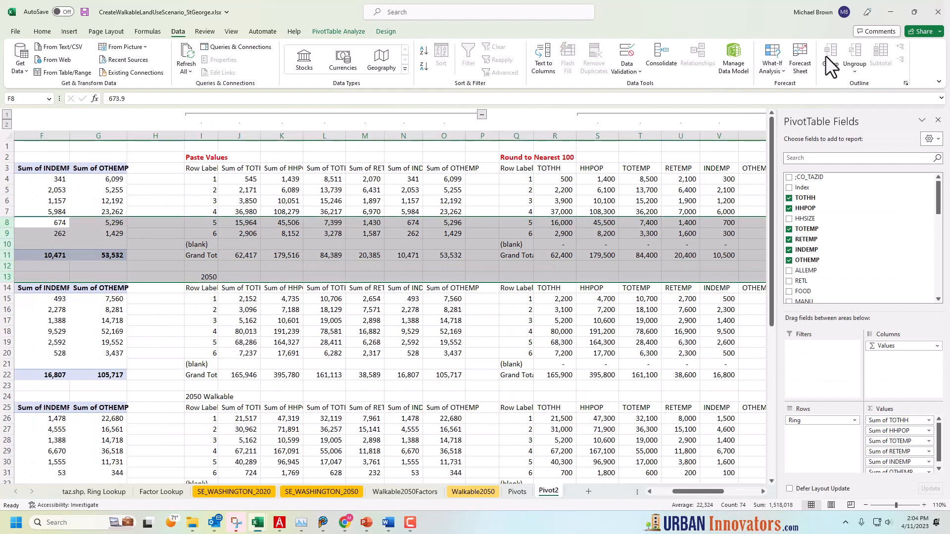
left_click(717, 158)
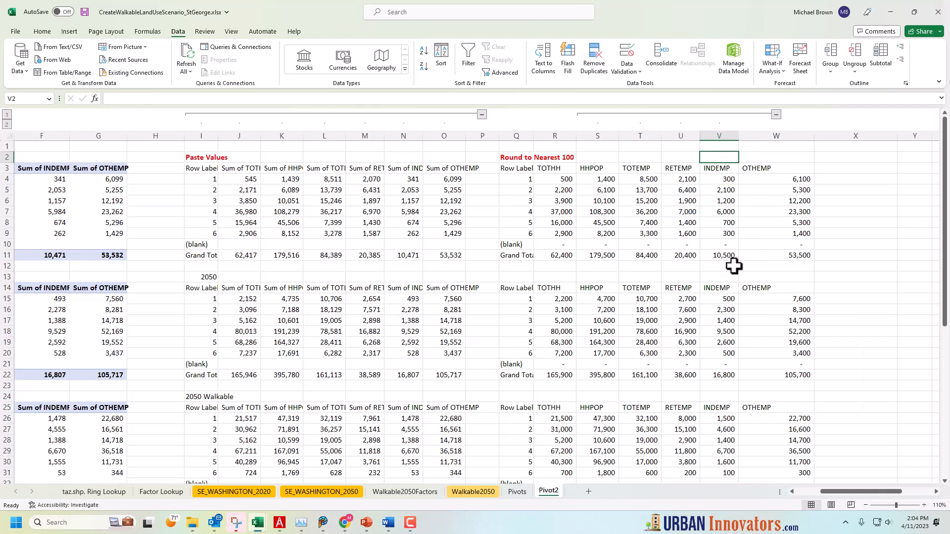
Inspect the MROUND formula in R4 and compare it with the TOTHH formulas in R6 and R7
left_click(566, 179)
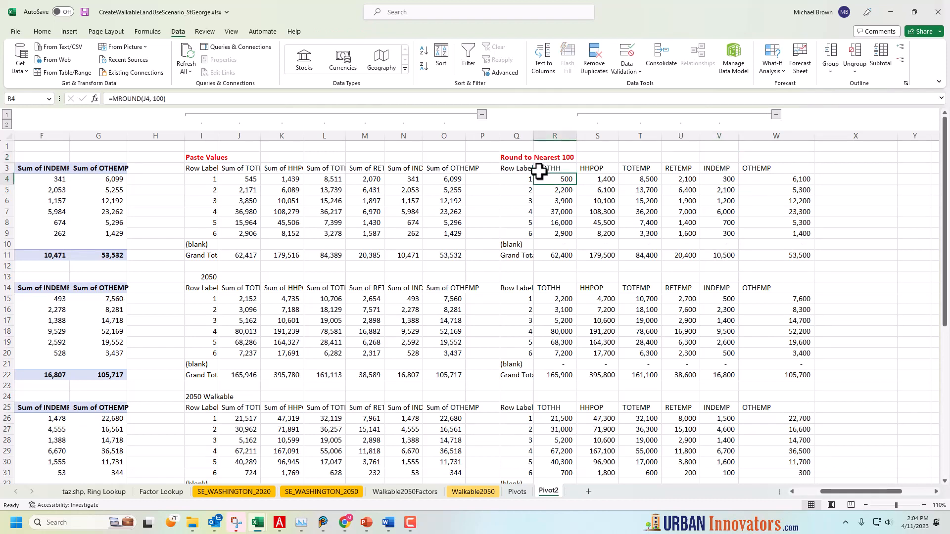
left_click(172, 101)
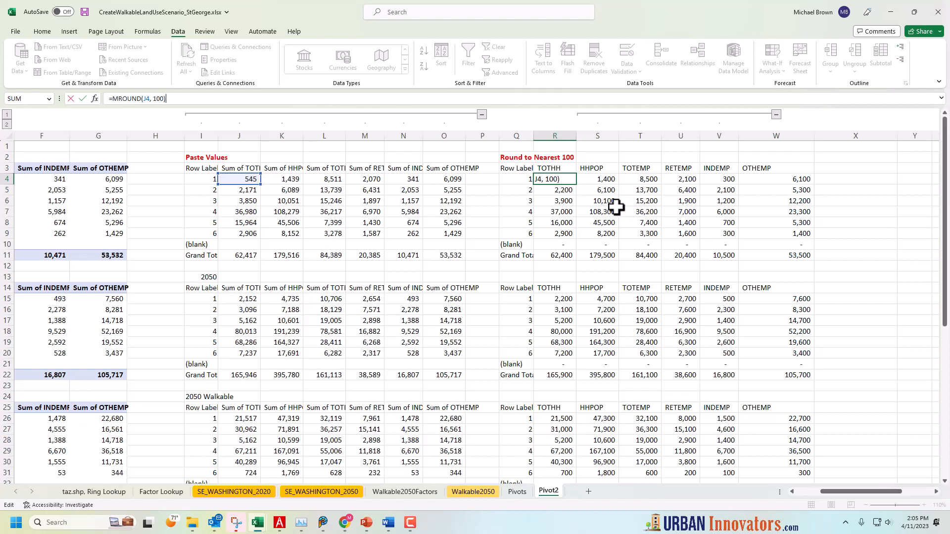
key("Return")
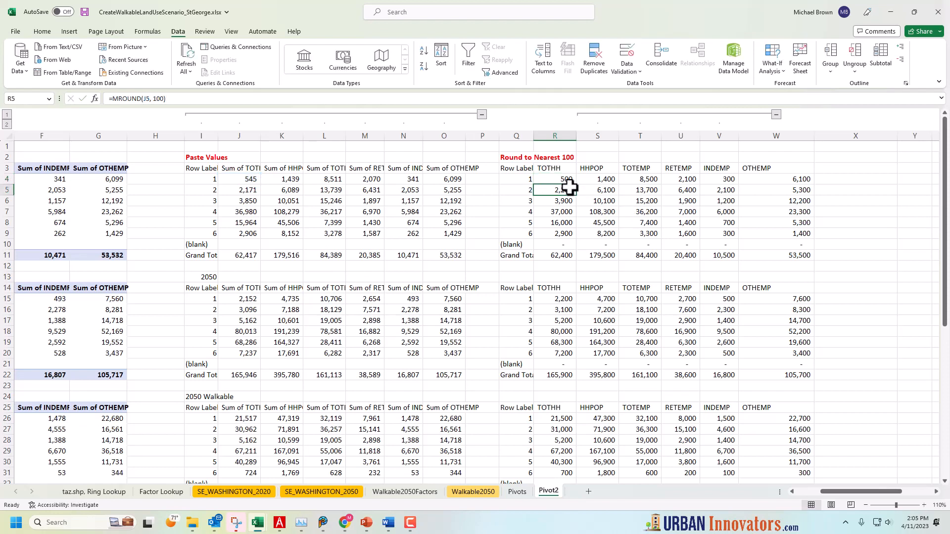
left_click(568, 212)
left_click(565, 201)
left_click(570, 181)
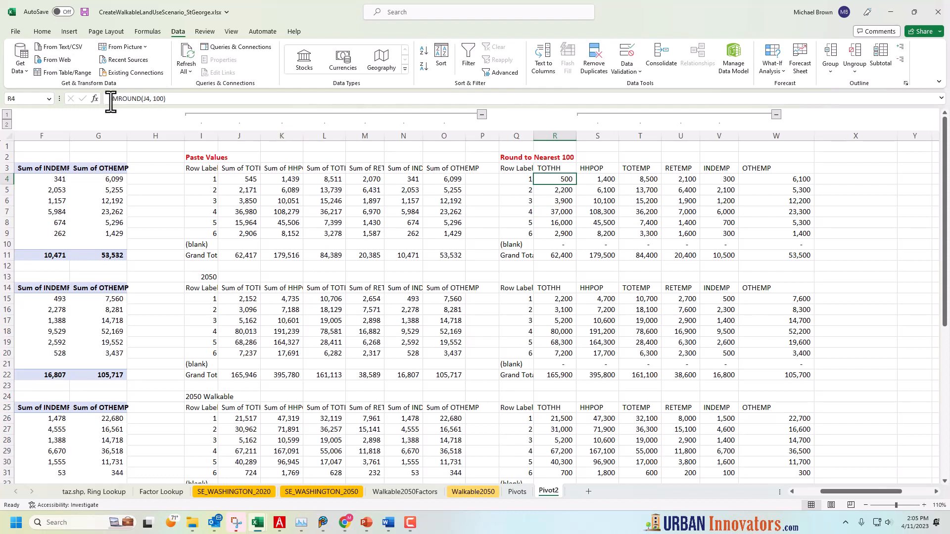
Check the HHPOP rounding formulas in S8, S9, S20, S18 and S17, examining the arguments of the MROUND formula in S17
left_click(596, 223)
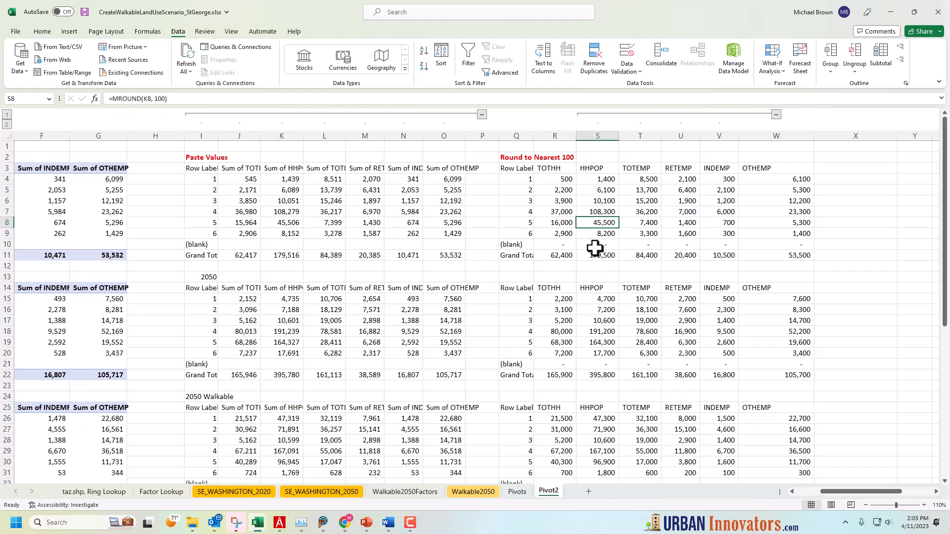
left_click(602, 235)
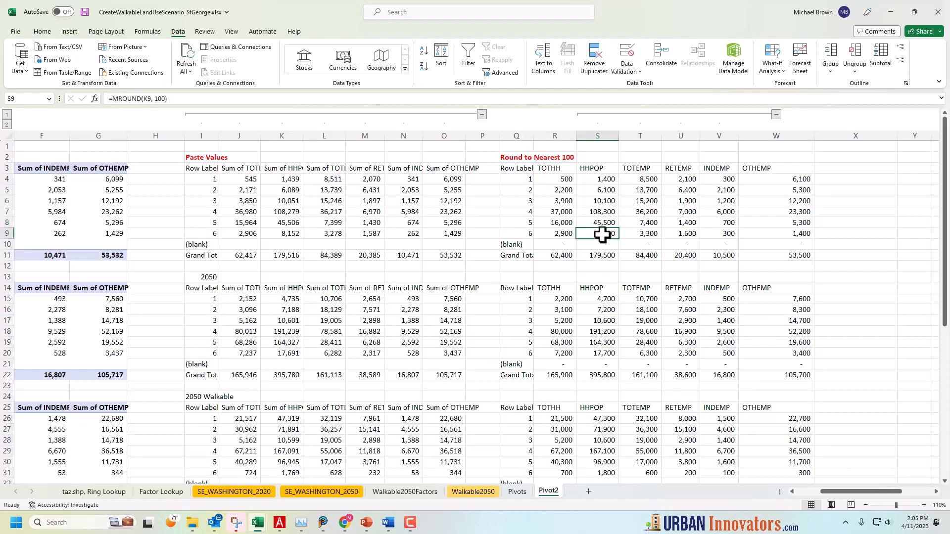
left_click(596, 352)
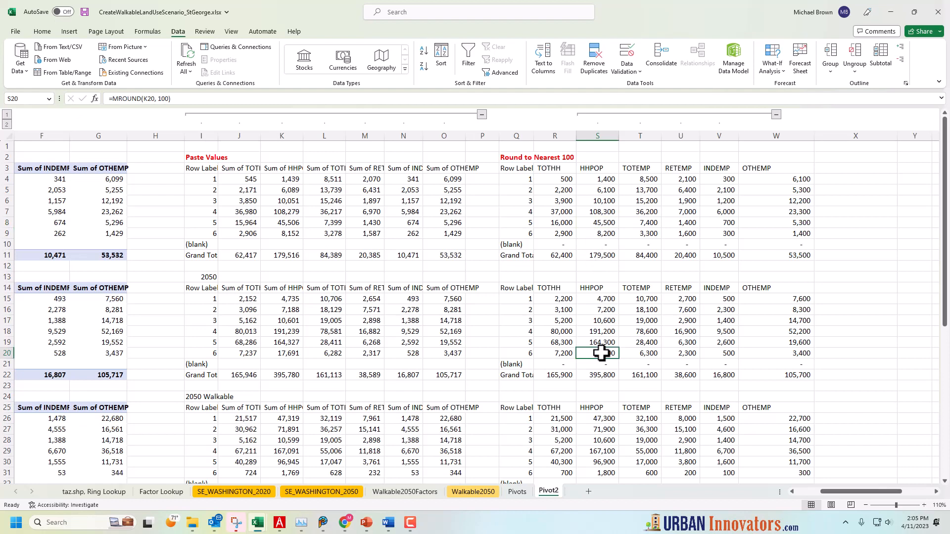
left_click(608, 329)
left_click(608, 321)
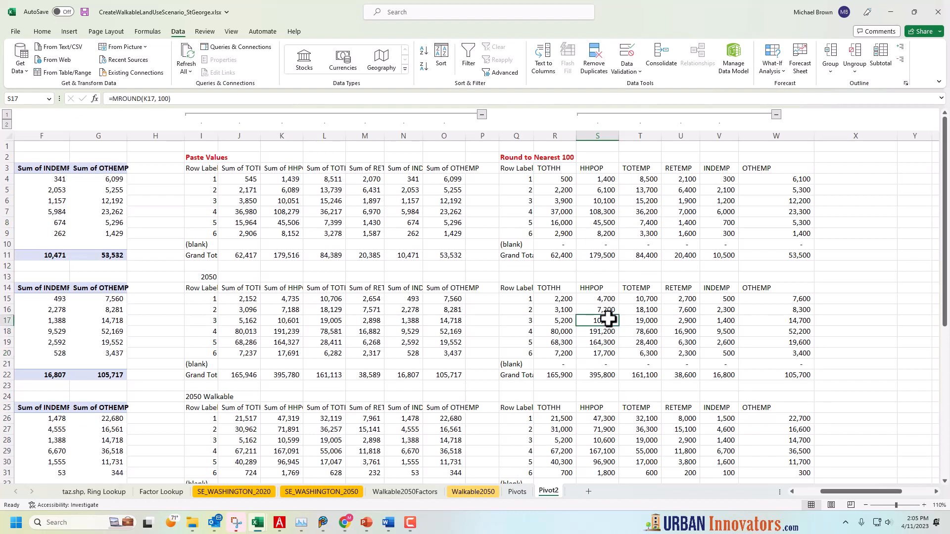
left_click(152, 98)
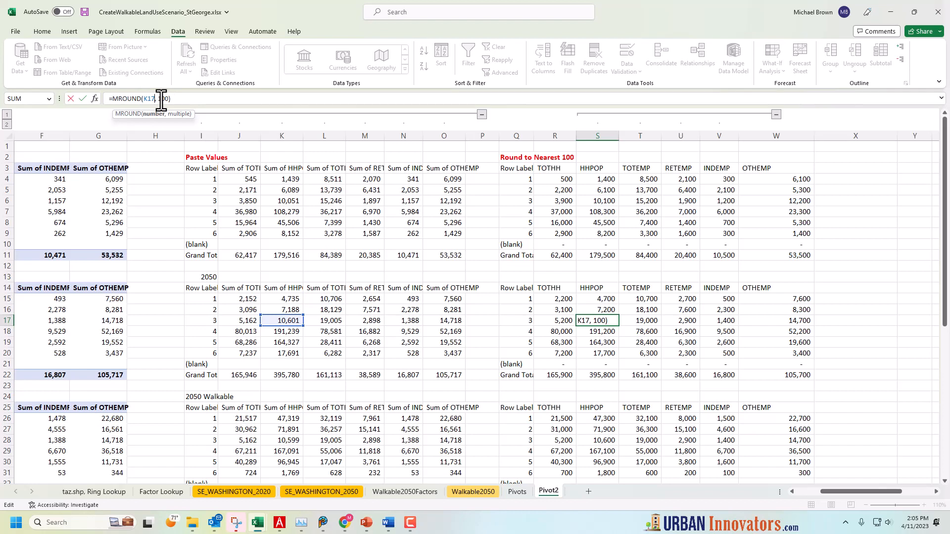
key("Return")
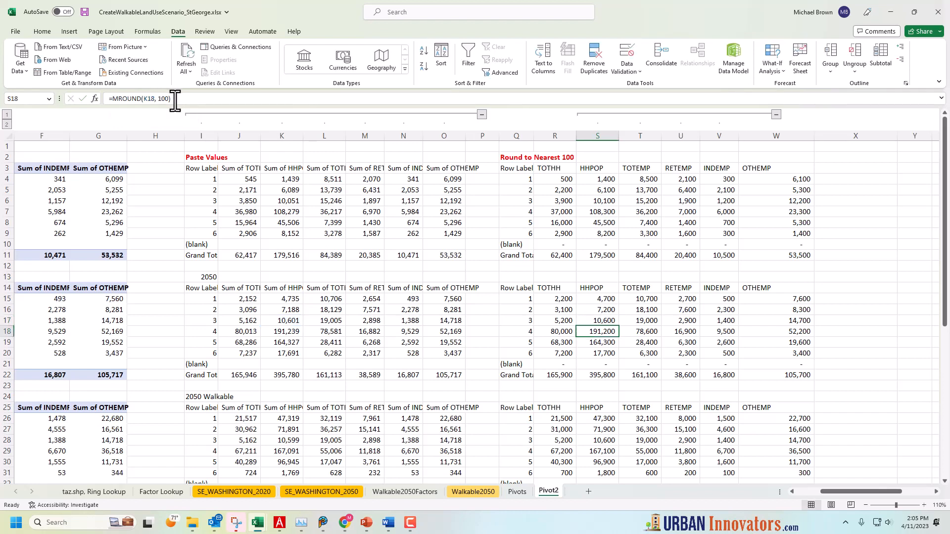
left_click(573, 346)
Examine the HH20, HH50 and H50Walk summary table below the rounded tables, checking the cell references in Q37 and R37
scroll(573, 347, "down", 5)
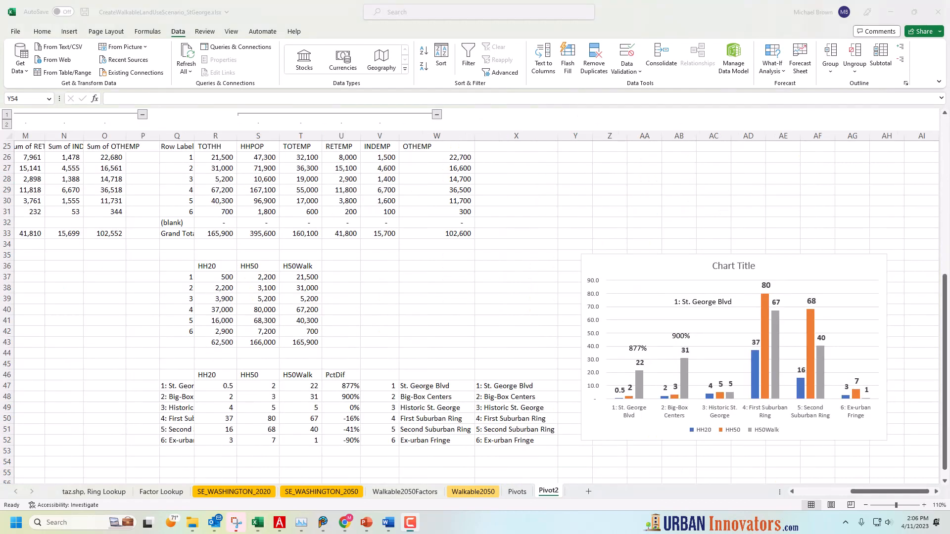
left_click(373, 325)
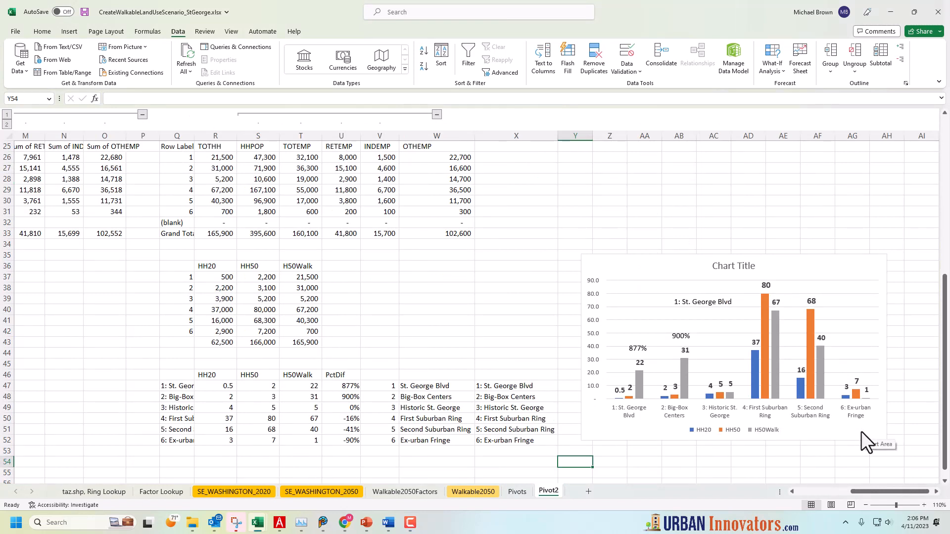
left_click(218, 278)
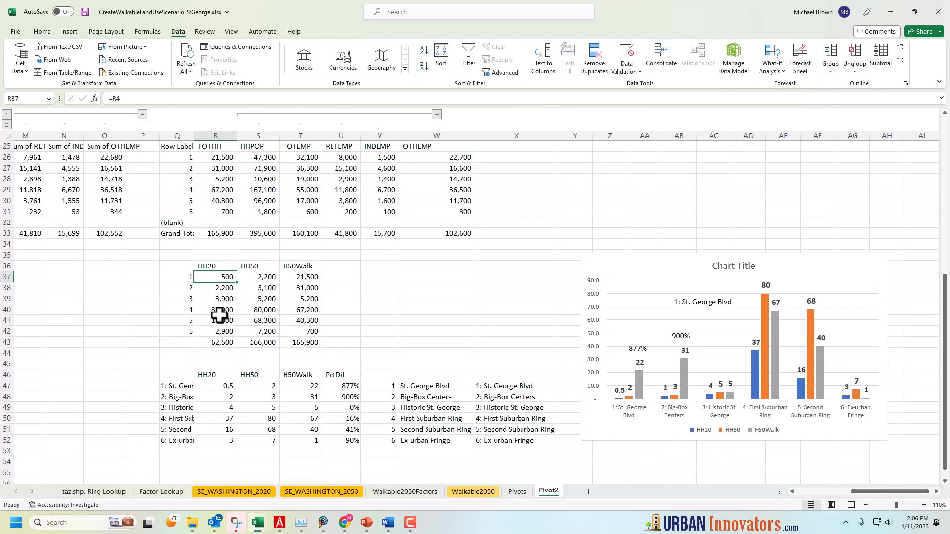
scroll(219, 315, "up", 1)
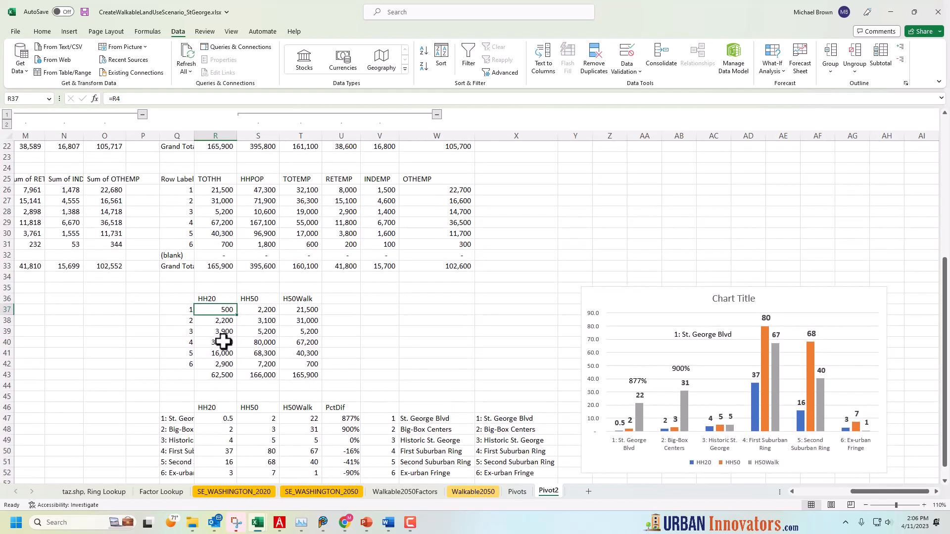
scroll(223, 342, "up", 2)
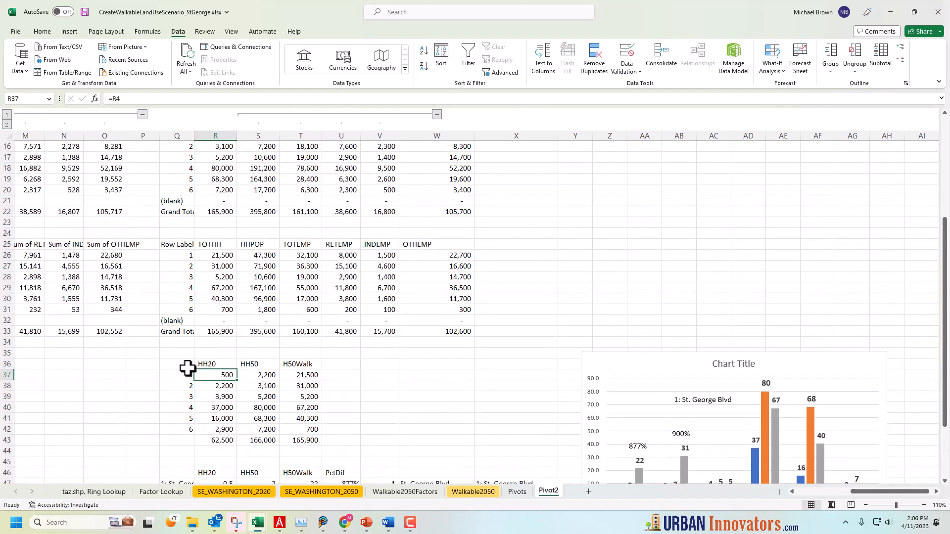
left_click(181, 374)
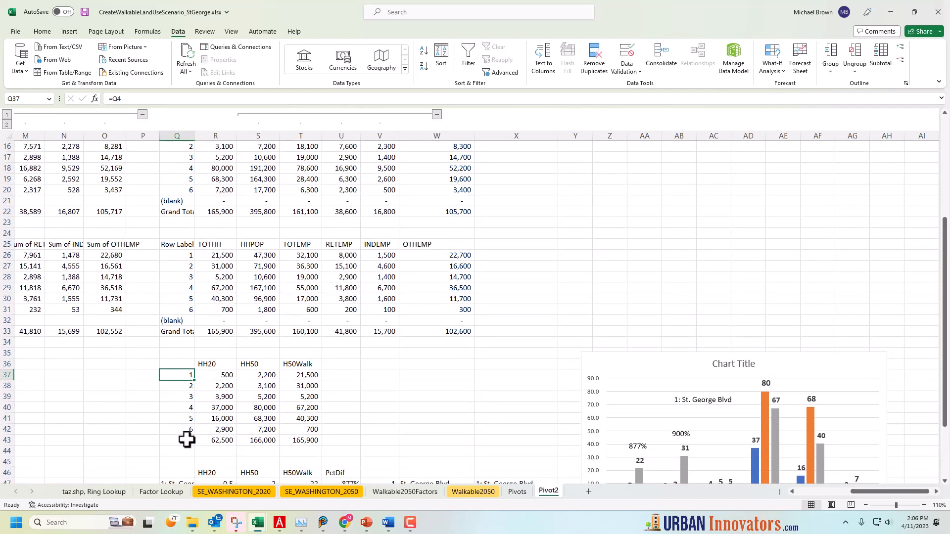
left_click(220, 374)
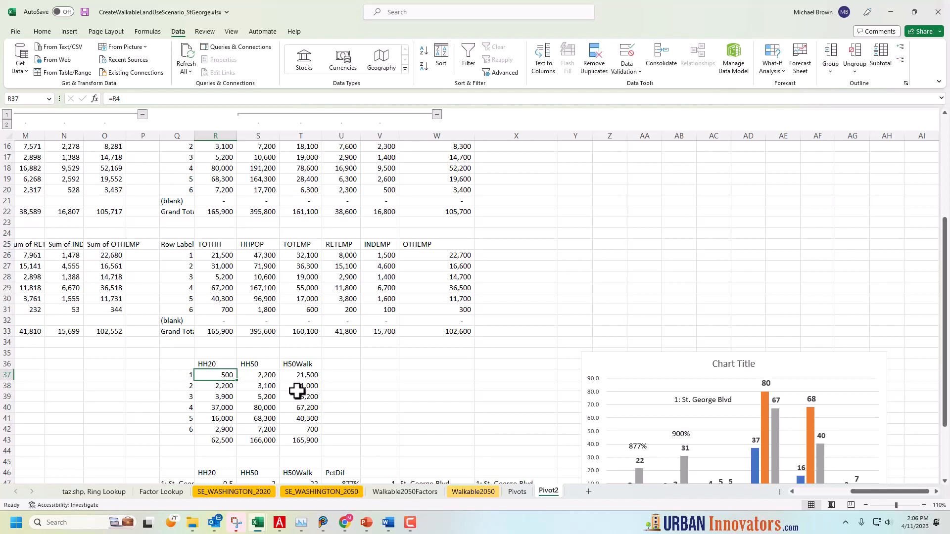
Trace the R37 formula =R4 back to its source cell in the first Round to Nearest 100 table
scroll(257, 381, "up", 5)
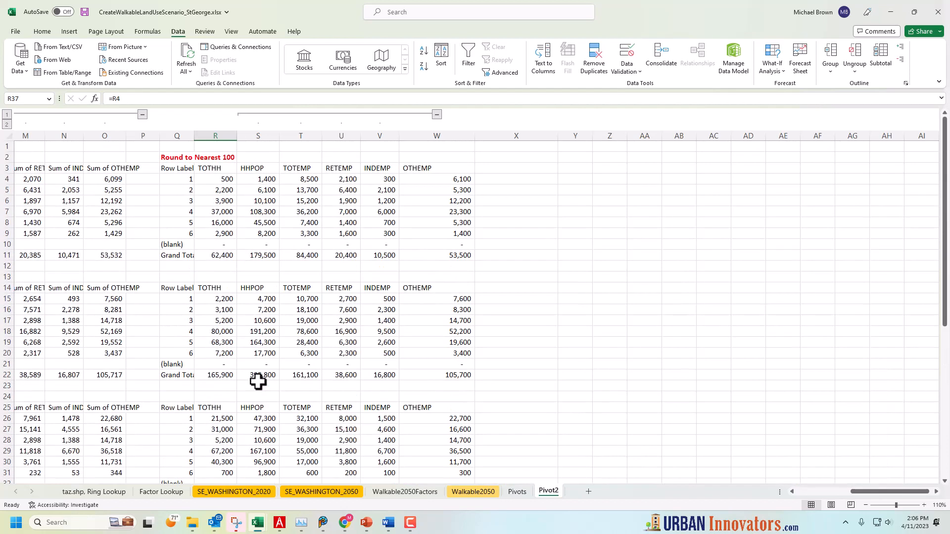
scroll(258, 382, "down", 4)
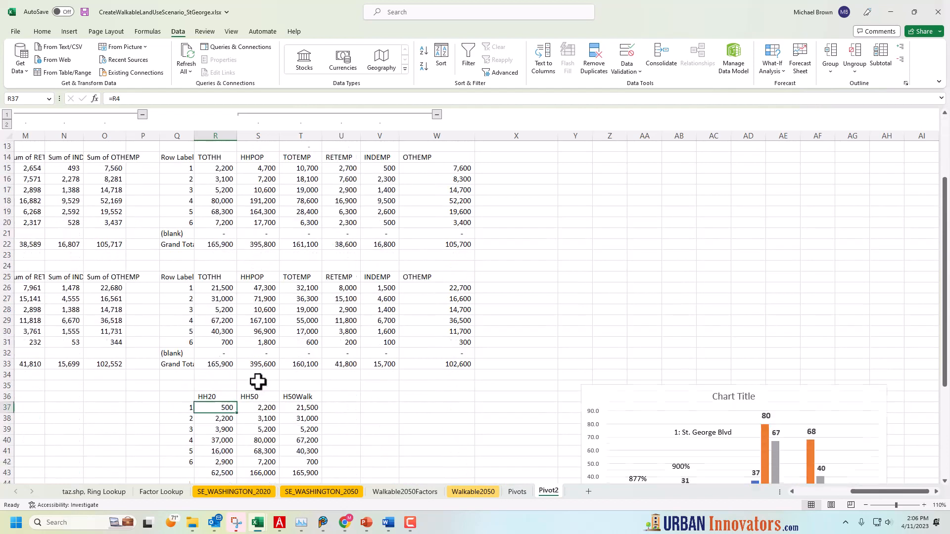
left_click(149, 99)
scroll(329, 307, "up", 4)
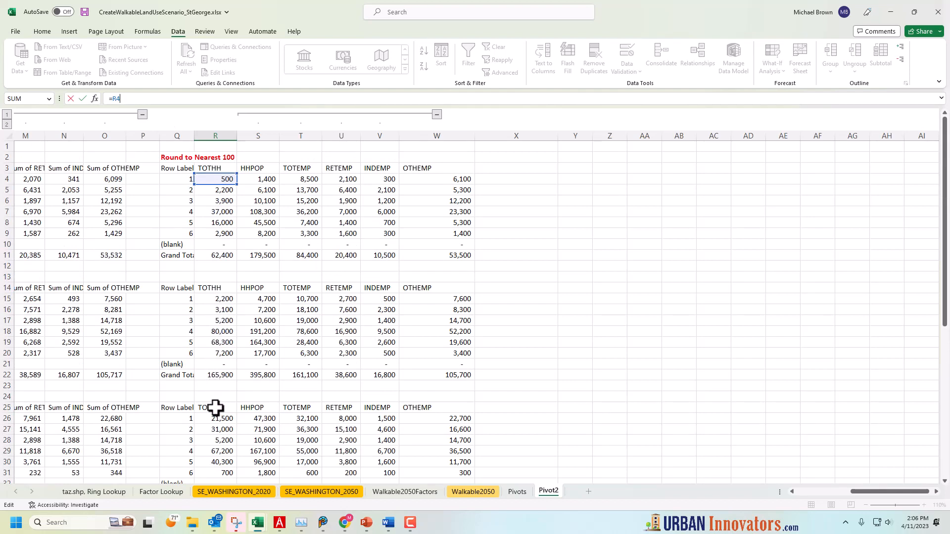
key("Return")
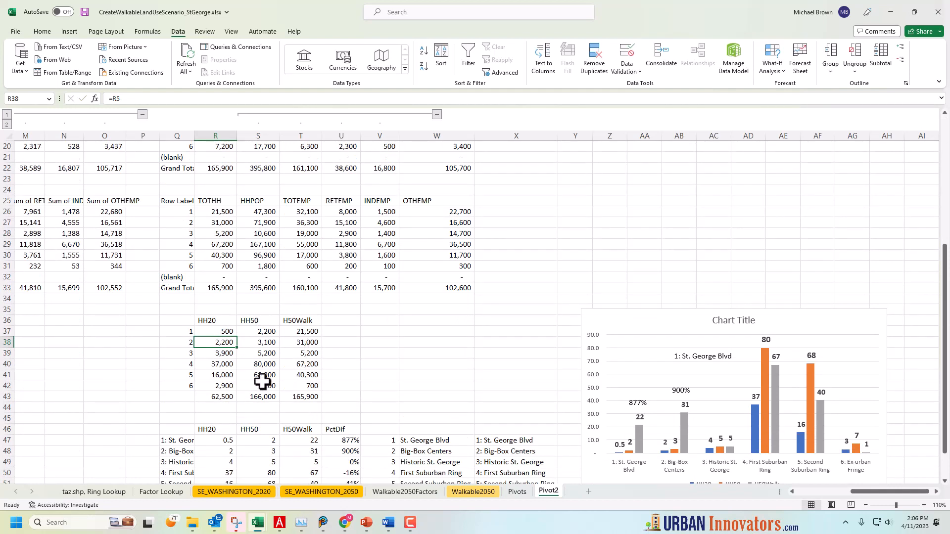
Enter the title "Households" in Q35 above the HH20, HH50 and H50Walk table
left_click(188, 309)
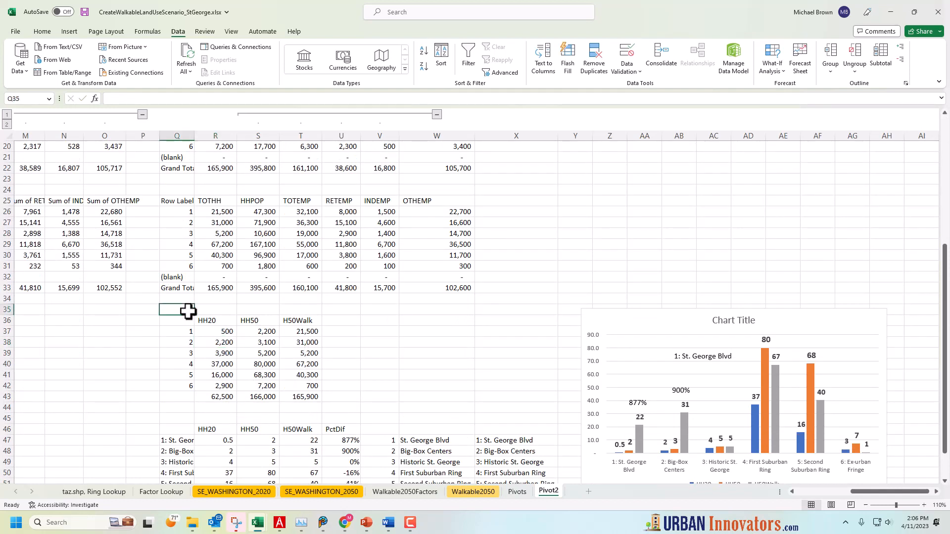
type("Househ")
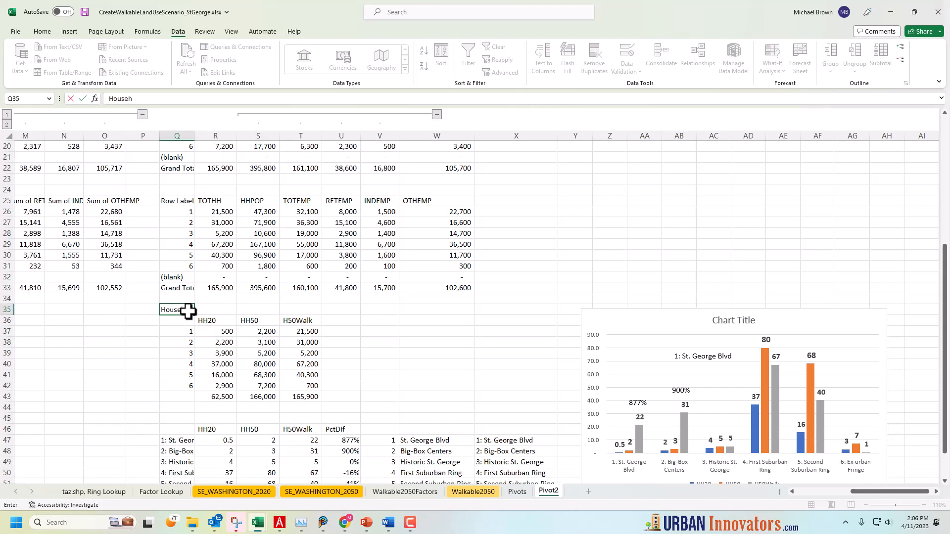
type("olds")
key("Return")
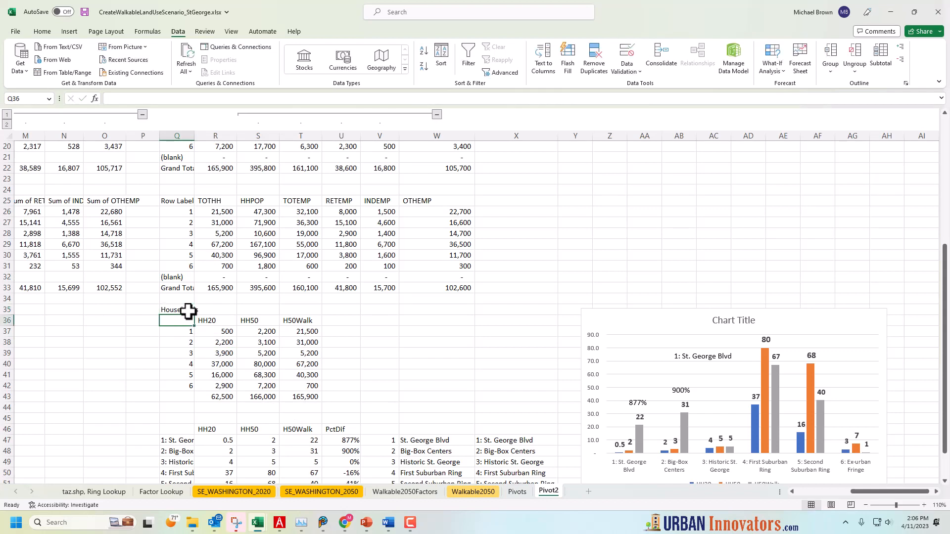
Examine the source ranges of the household column chart and the available options for its H50Walk series
scroll(222, 364, "down", 3)
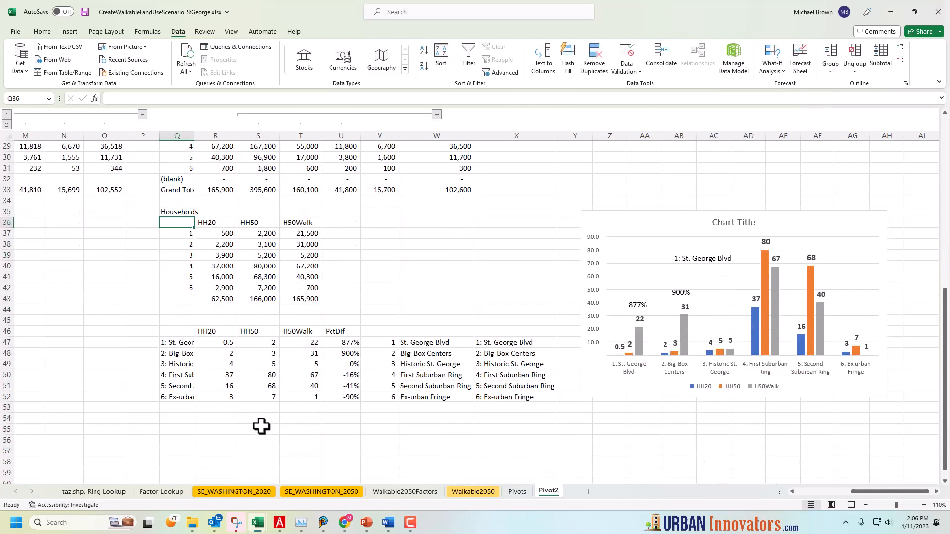
left_click(639, 233)
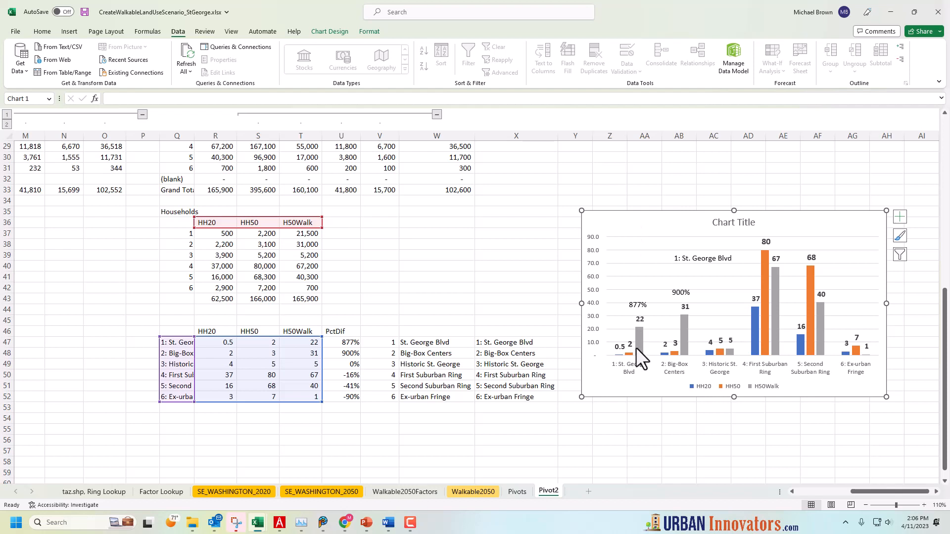
left_click(638, 334)
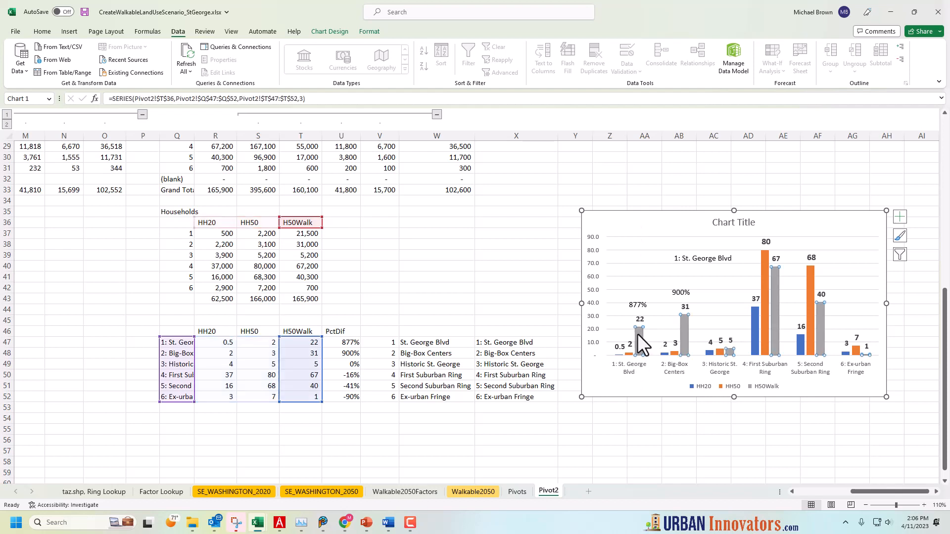
right_click(638, 334)
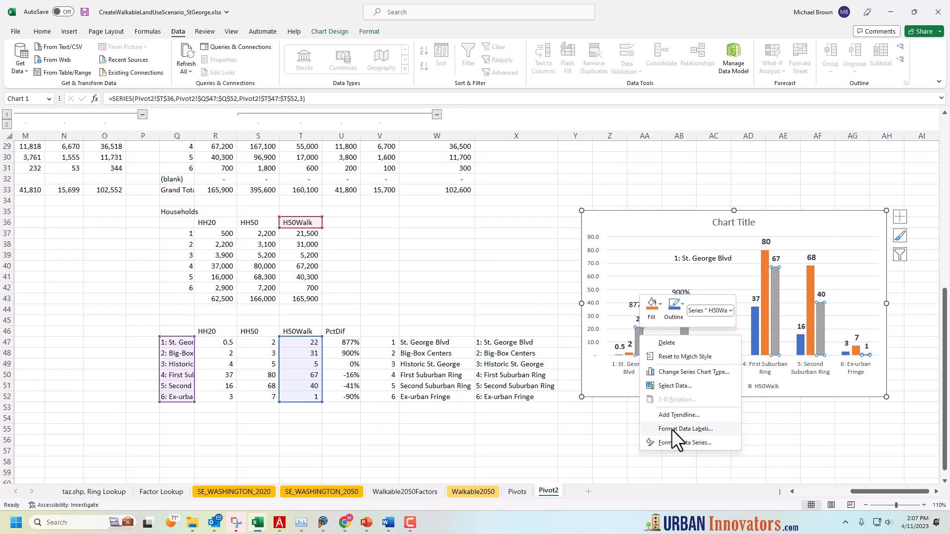
key("Escape")
key("Escape")
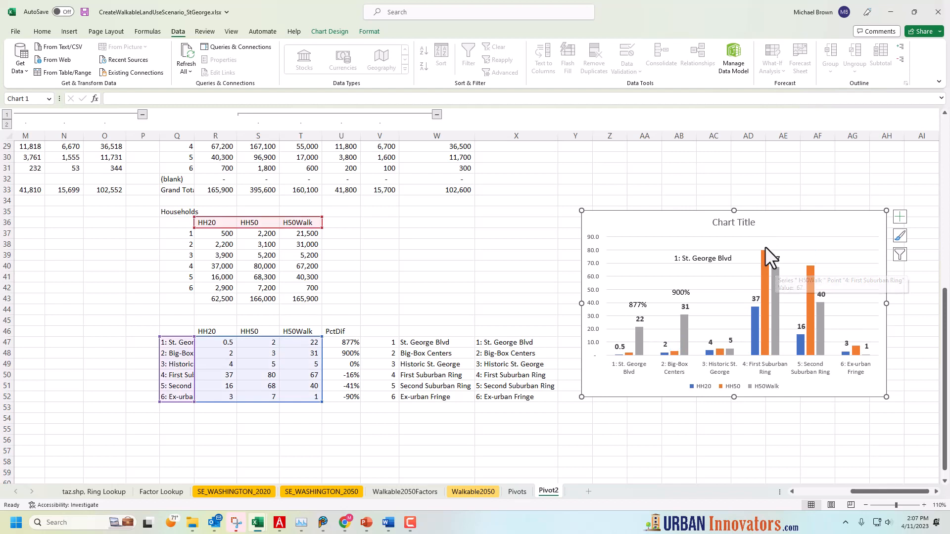
Add data labels to the HH50 series of the household column chart
left_click(762, 256)
right_click(762, 256)
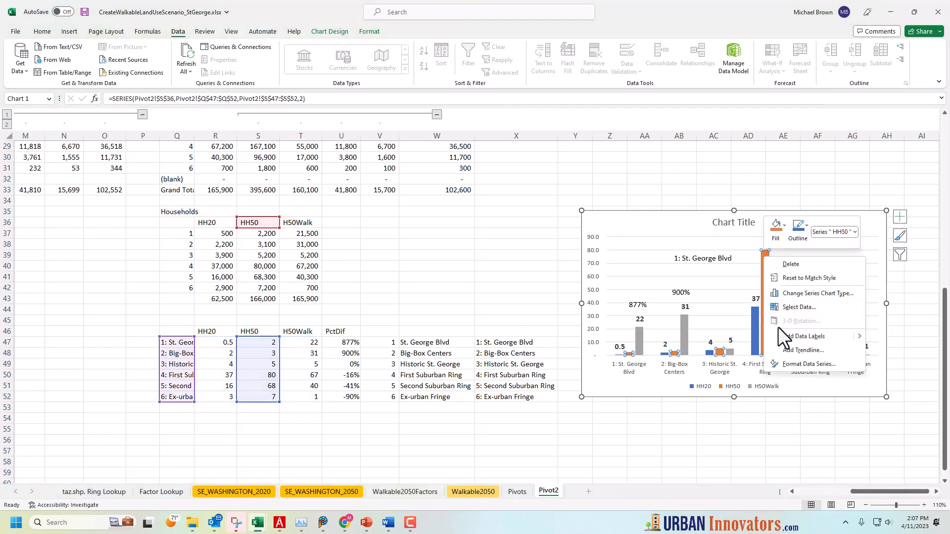
left_click(789, 338)
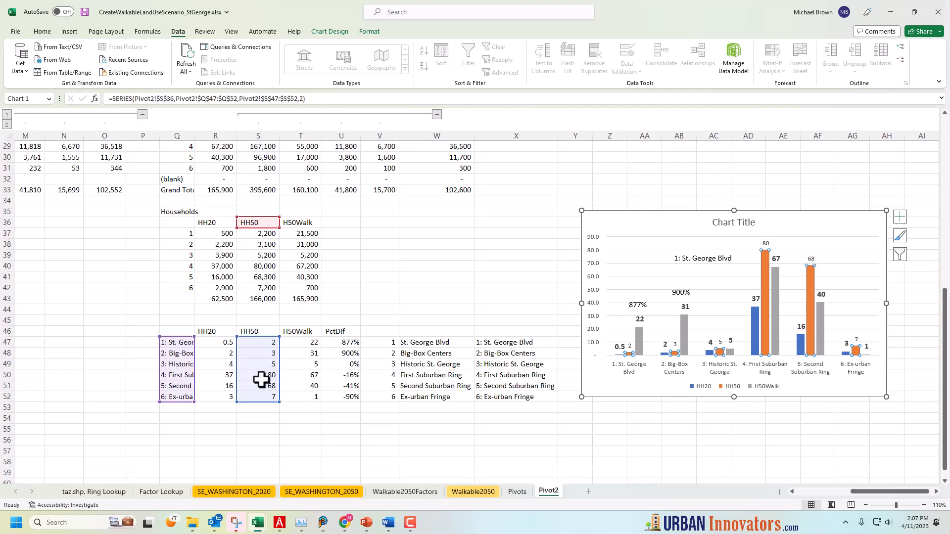
Format the chart's HH50 data labels as bold at font size 12
left_click(766, 245)
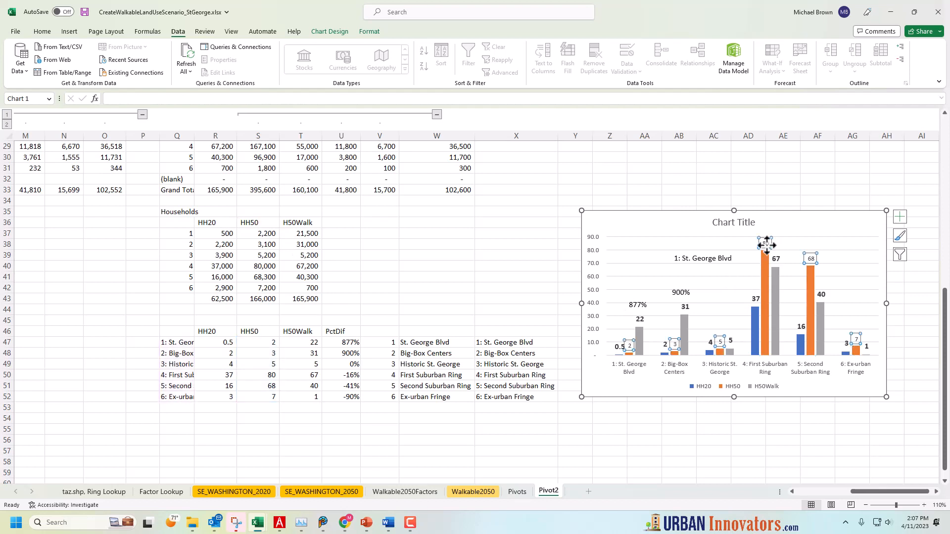
left_click(45, 31)
left_click(213, 51)
left_click(213, 51)
left_click(213, 51)
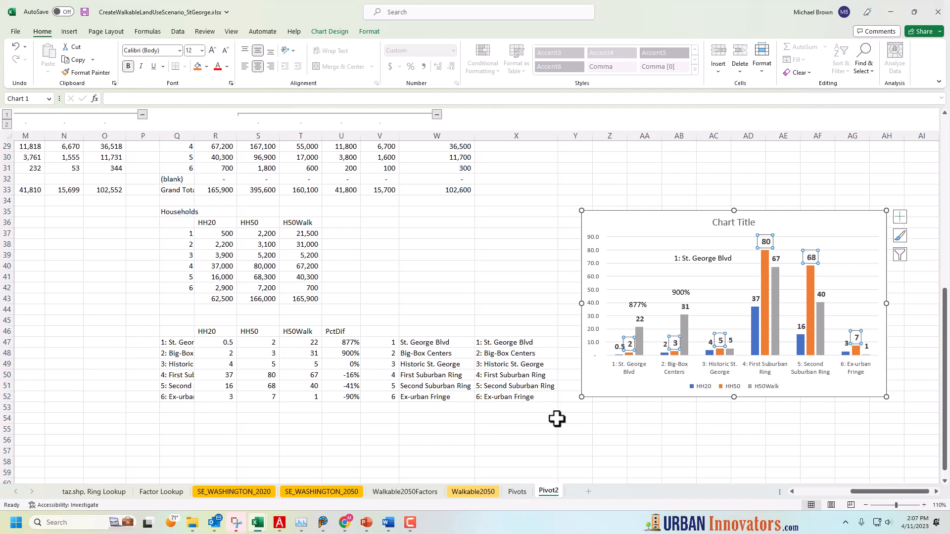
left_click(583, 416)
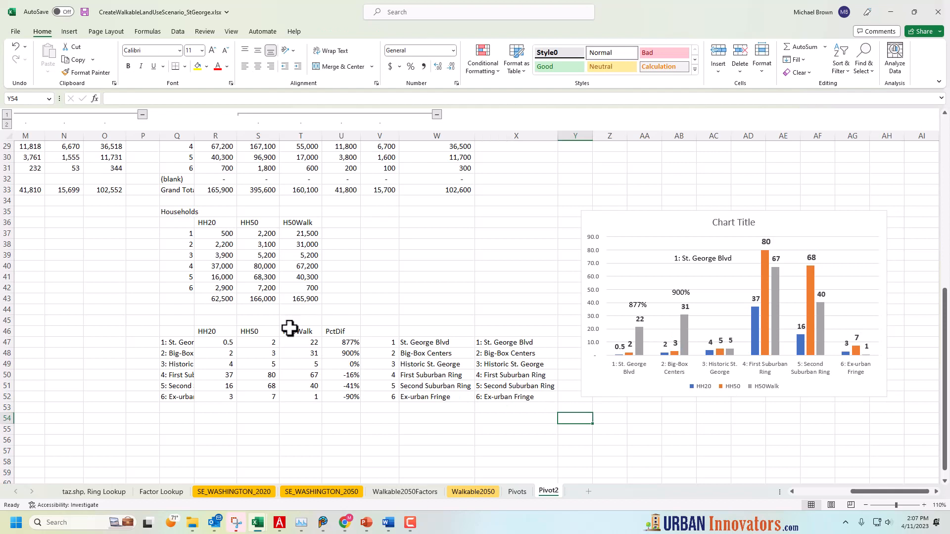
Compare the chart's HH50 labels with S37:S42 and check the formulas in S51 and S49 that divide household values by 1000
left_click_drag(263, 232, 262, 282)
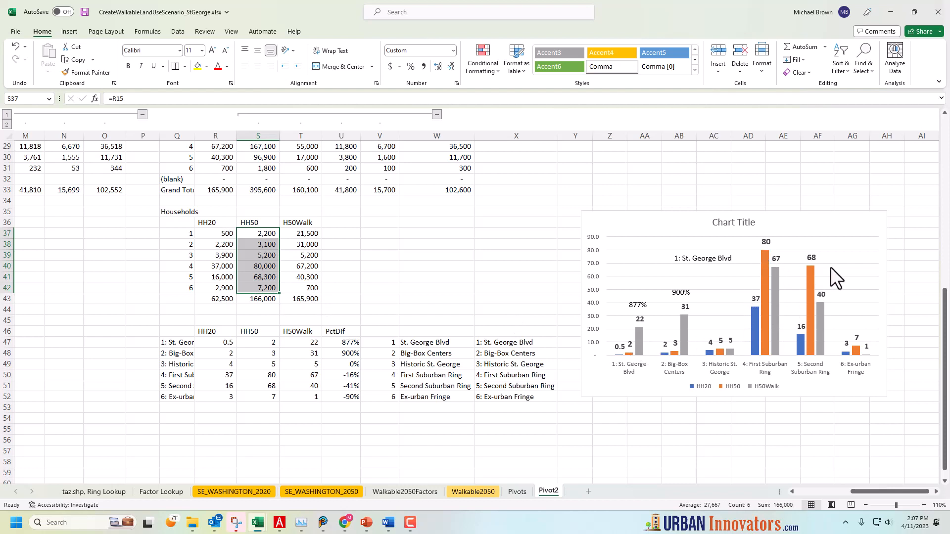
left_click(812, 260)
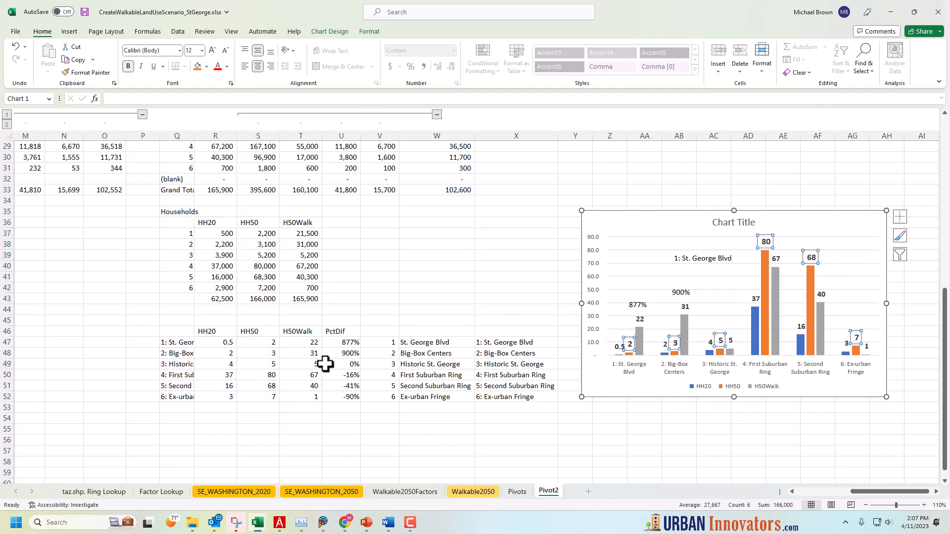
left_click(287, 409)
left_click(268, 385)
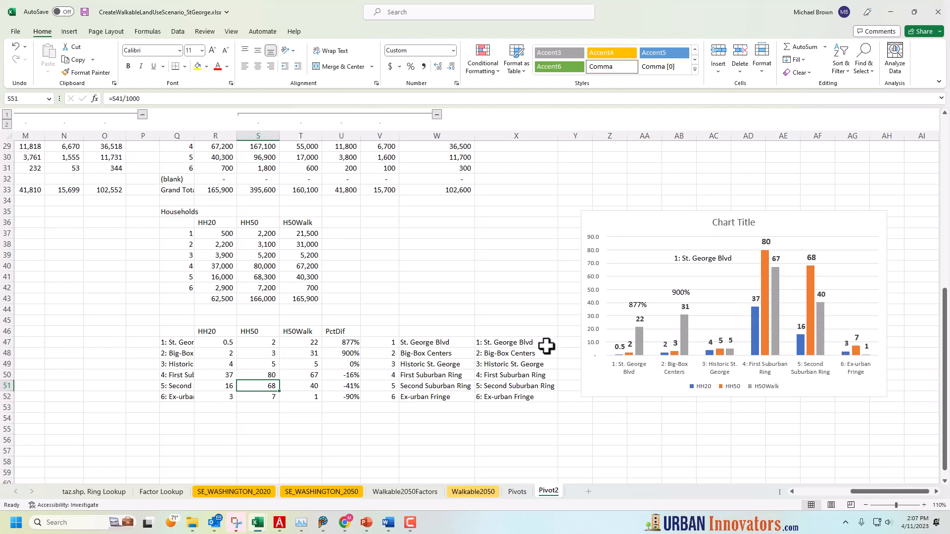
left_click(266, 255)
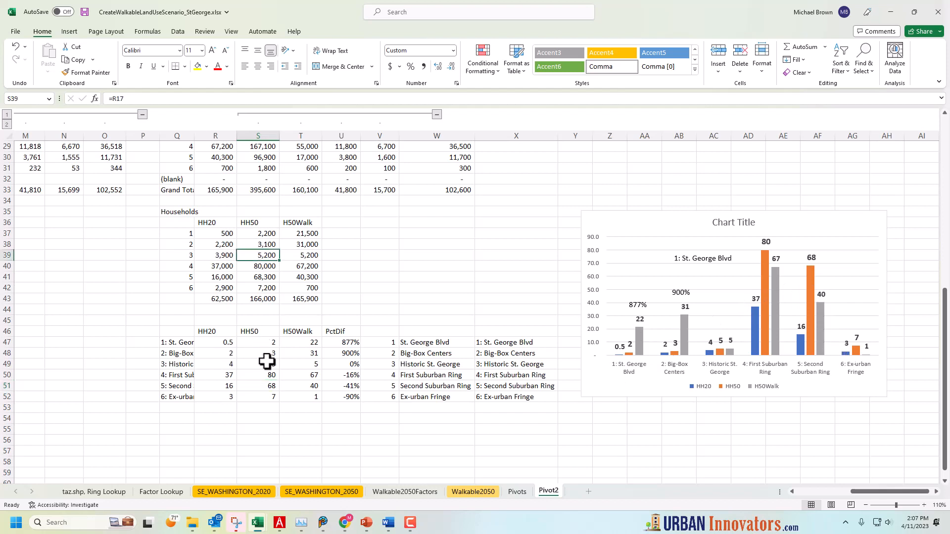
left_click(267, 364)
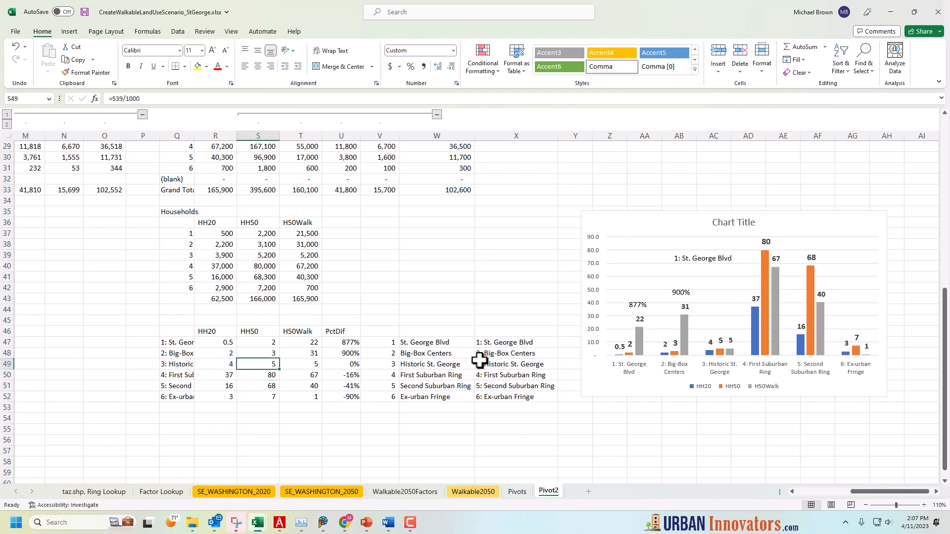
Ungroup columns R through W on the Pivot2 sheet
left_click(604, 394)
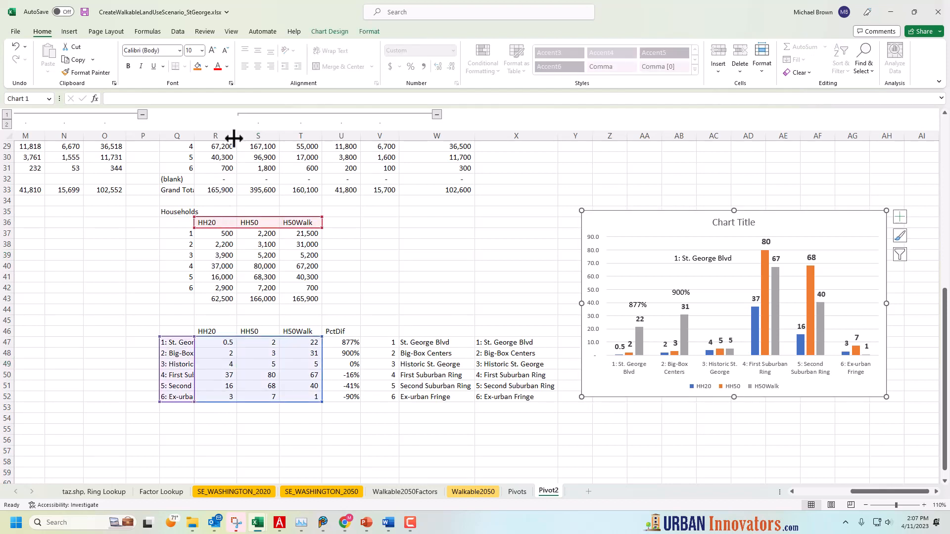
left_click_drag(223, 135, 437, 171)
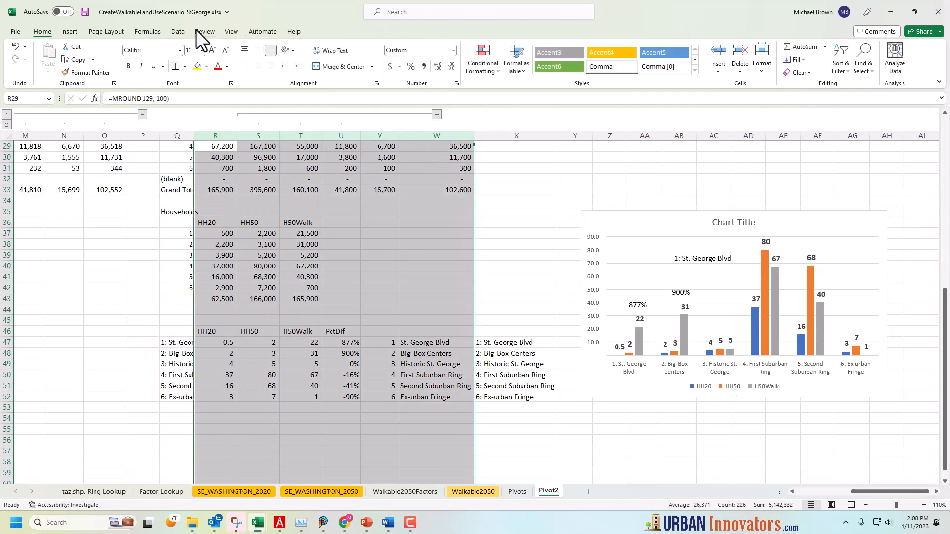
left_click(177, 31)
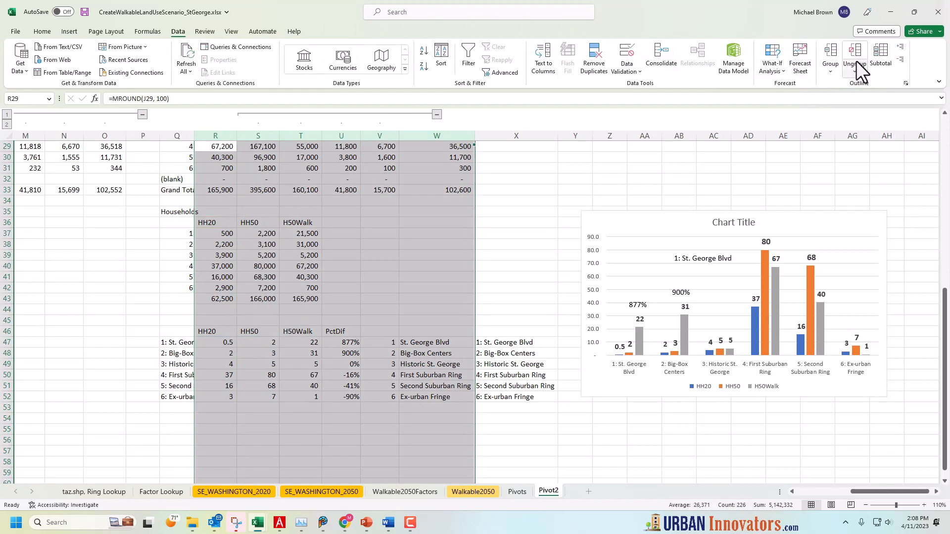
left_click(856, 60)
left_click(856, 52)
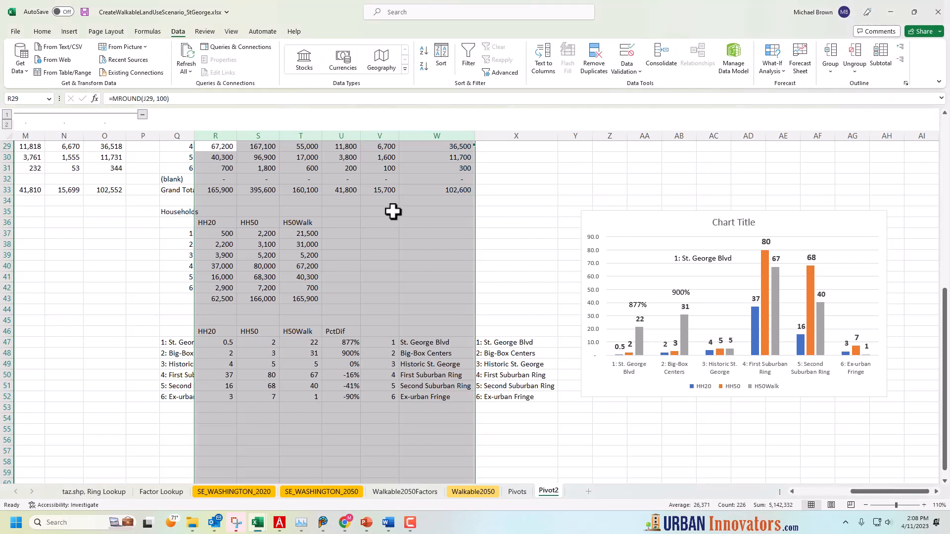
left_click(499, 213)
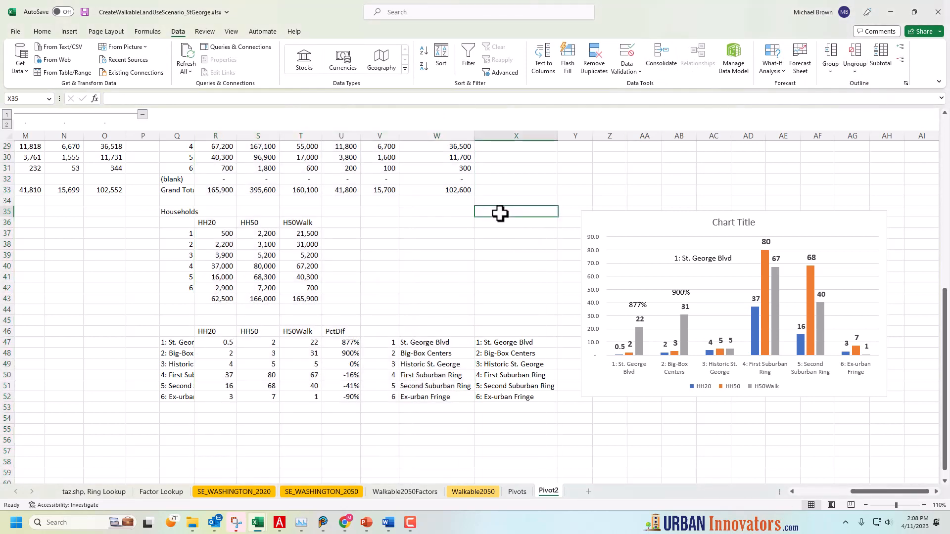
Group column R on its own and collapse the group to hide HH20 in the tables and chart
left_click(215, 136)
left_click(831, 57)
left_click(325, 201)
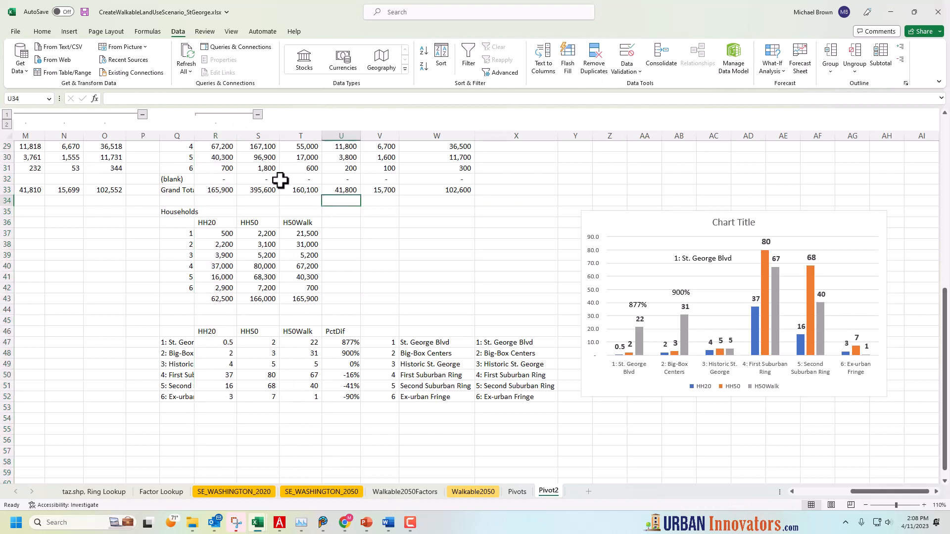
left_click(258, 114)
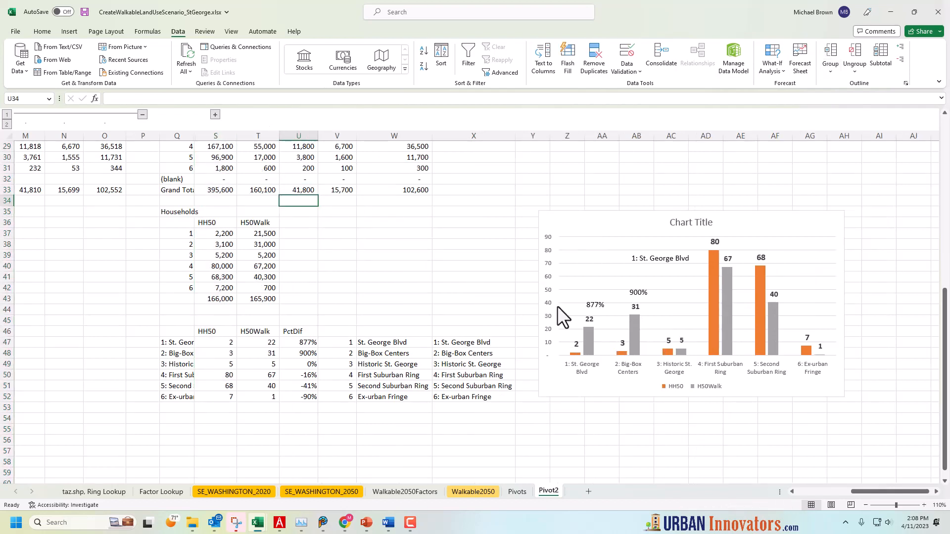
Reposition the household chart slightly higher beside the tables and expand the column R group to restore HH20
left_click(604, 387)
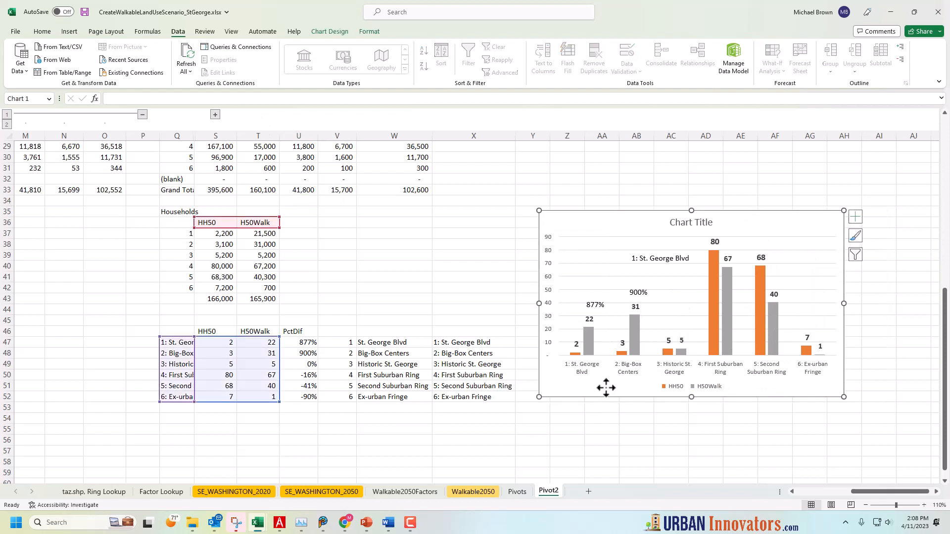
left_click_drag(619, 221, 484, 225)
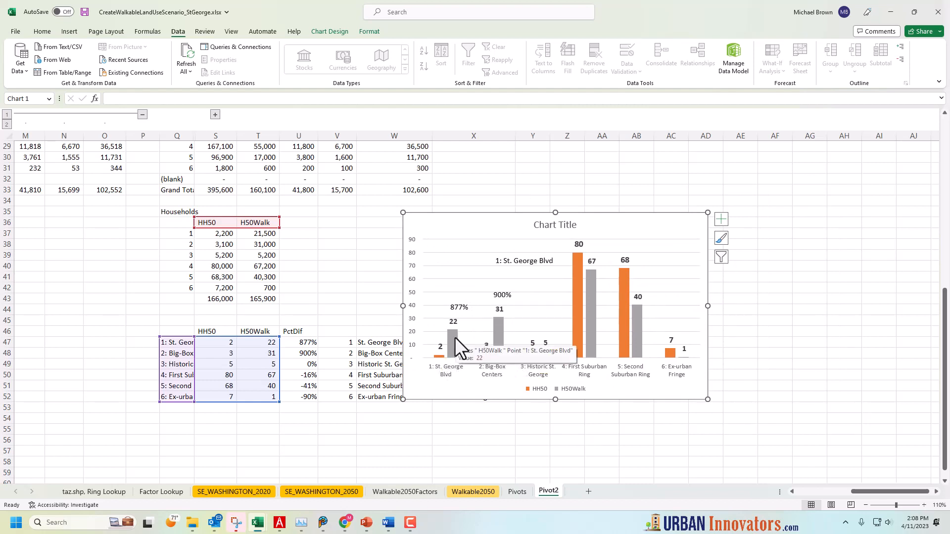
left_click_drag(503, 220, 635, 194)
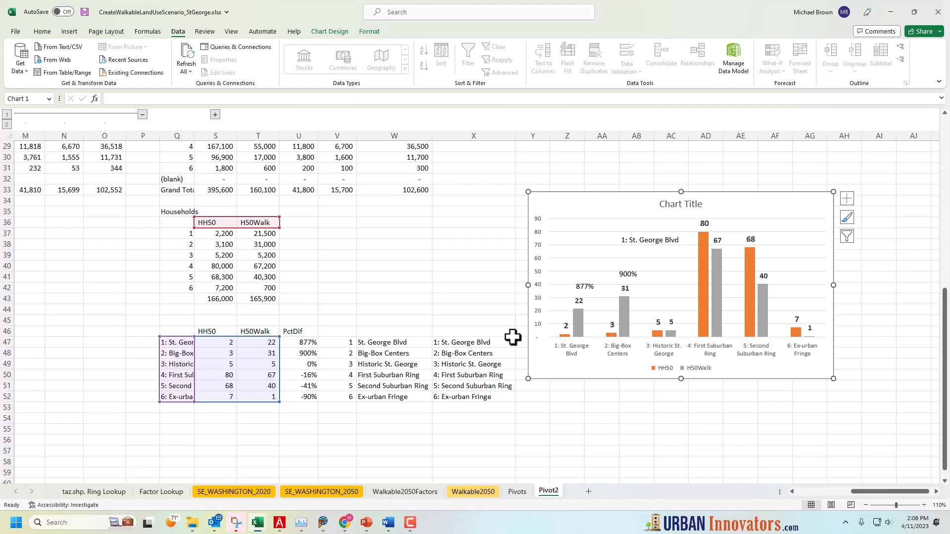
left_click(216, 114)
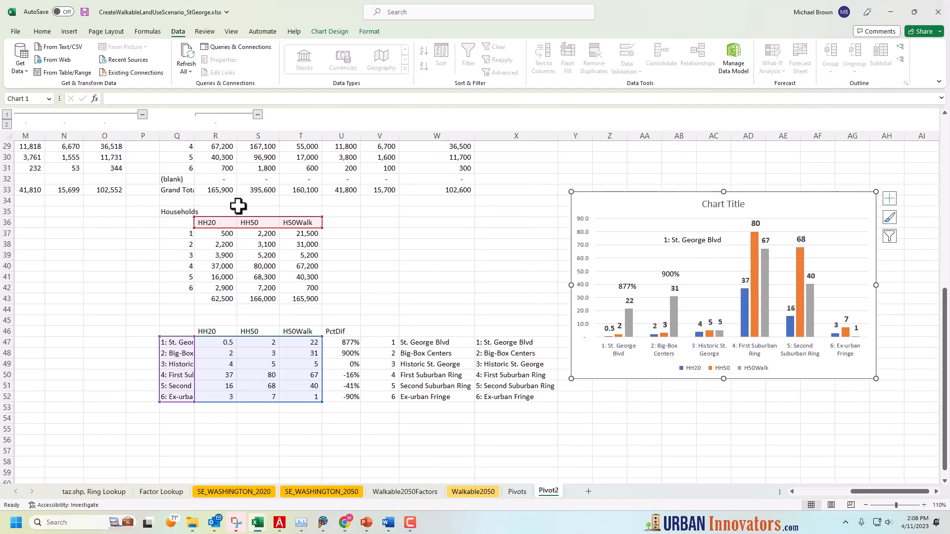
left_click(233, 311)
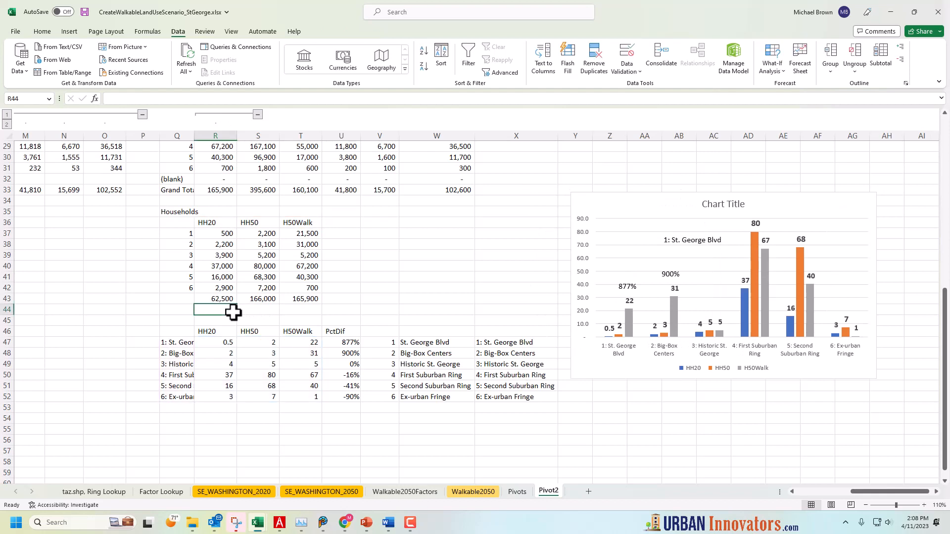
Check the cell references behind the first-ring HH20, HH50 and H50Walk households in R37, S37 and T37
scroll(233, 311, "up", 3)
left_click(226, 331)
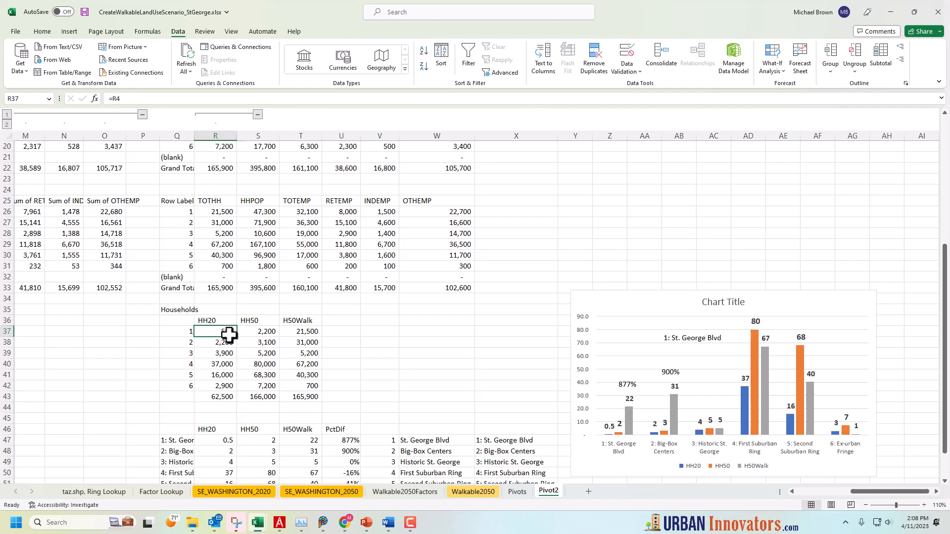
left_click(260, 334)
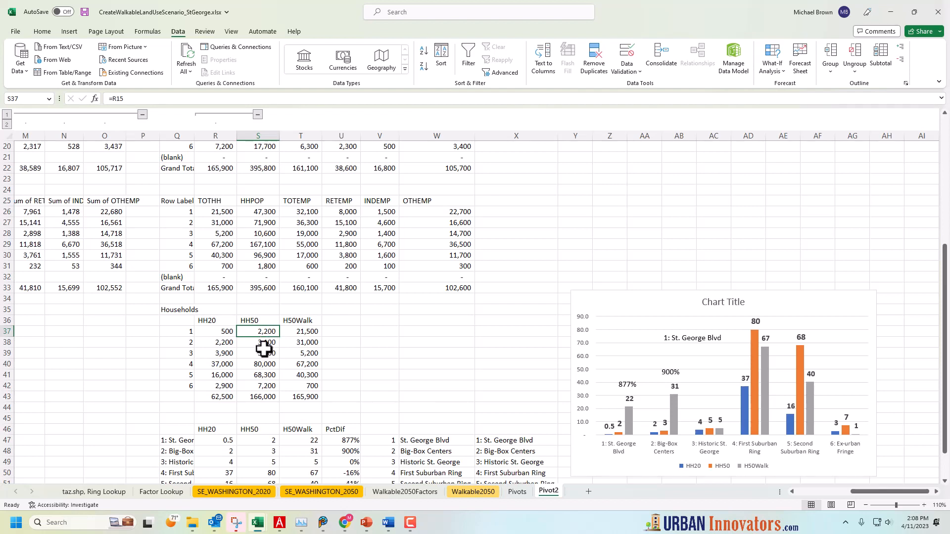
left_click(310, 332)
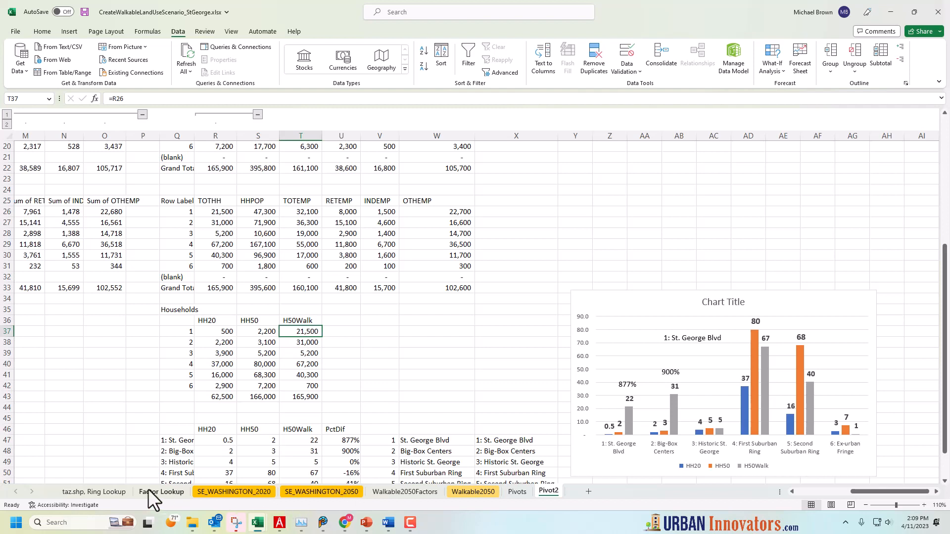
Open the Factor Lookup sheet and examine the regional and close-up ring maps
left_click(168, 493)
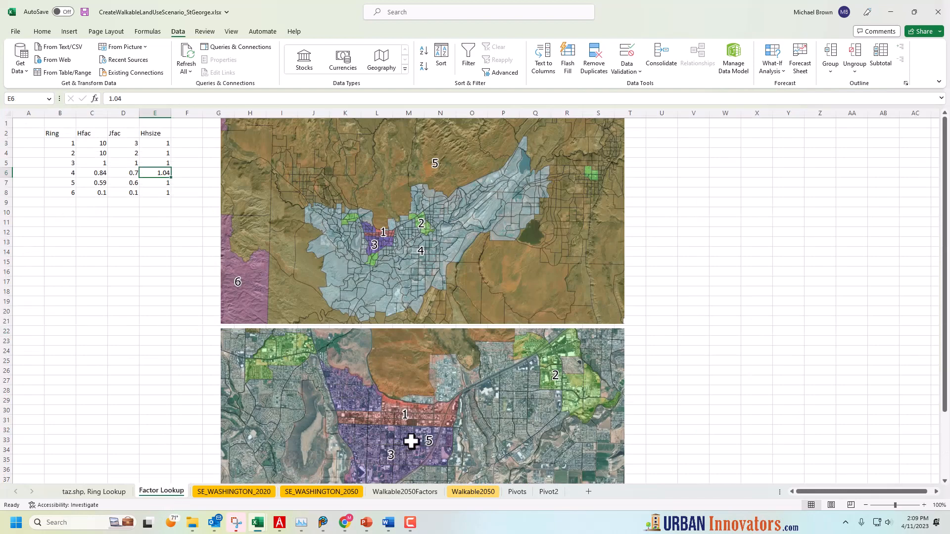
scroll(411, 442, "down", 2)
scroll(411, 442, "down", 1)
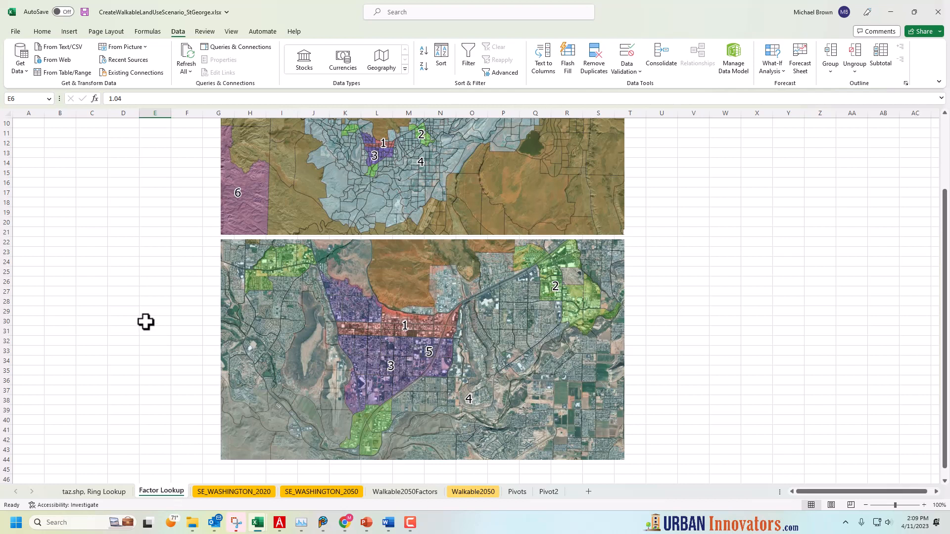
scroll(144, 322, "up", 3)
Examine the ring 1 Hfac and Jfac factors in C3 and D3, and return to the Pivot2 sheet
left_click(131, 221)
left_click(102, 144)
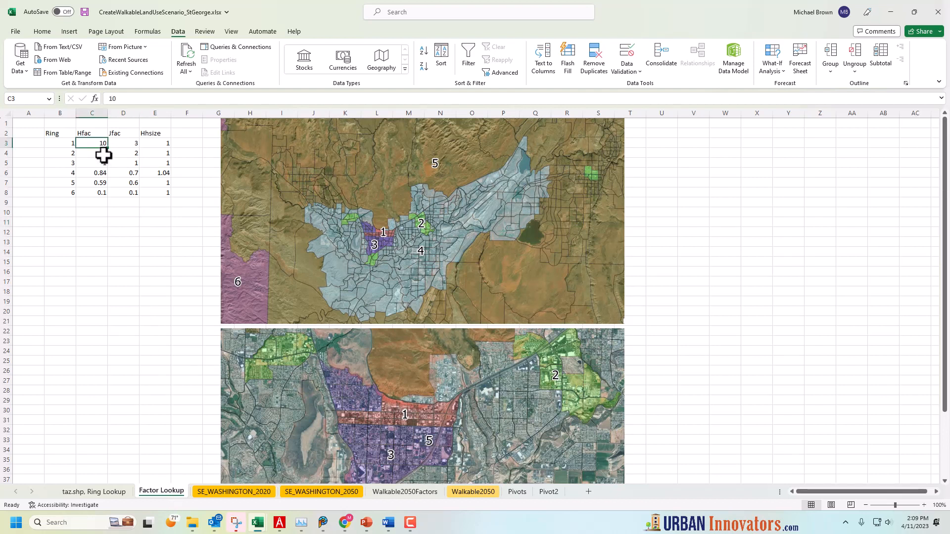
left_click(128, 144)
left_click(93, 144)
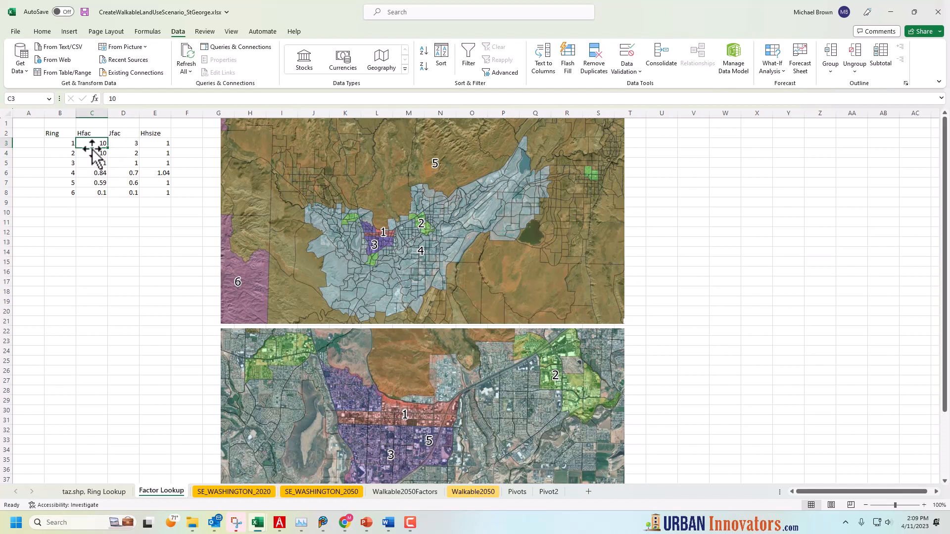
left_click(123, 143)
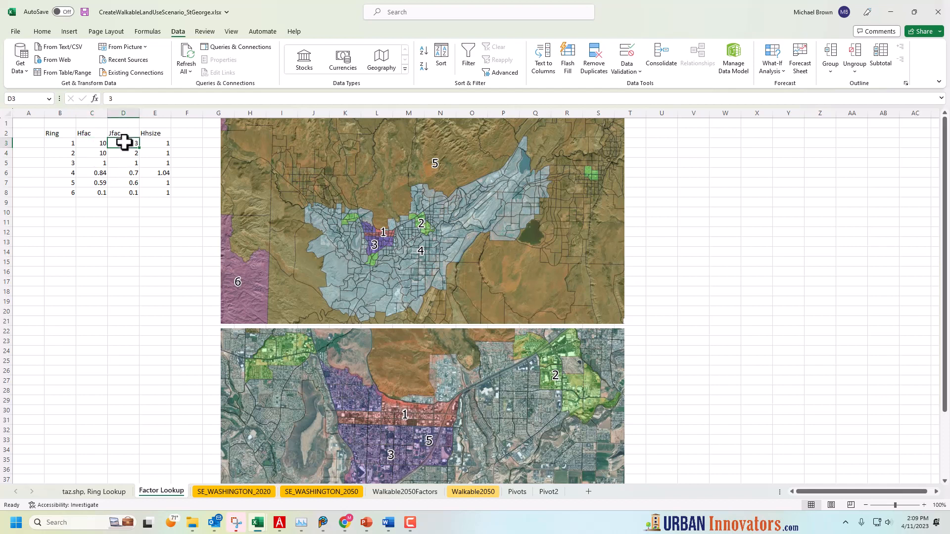
left_click(95, 144)
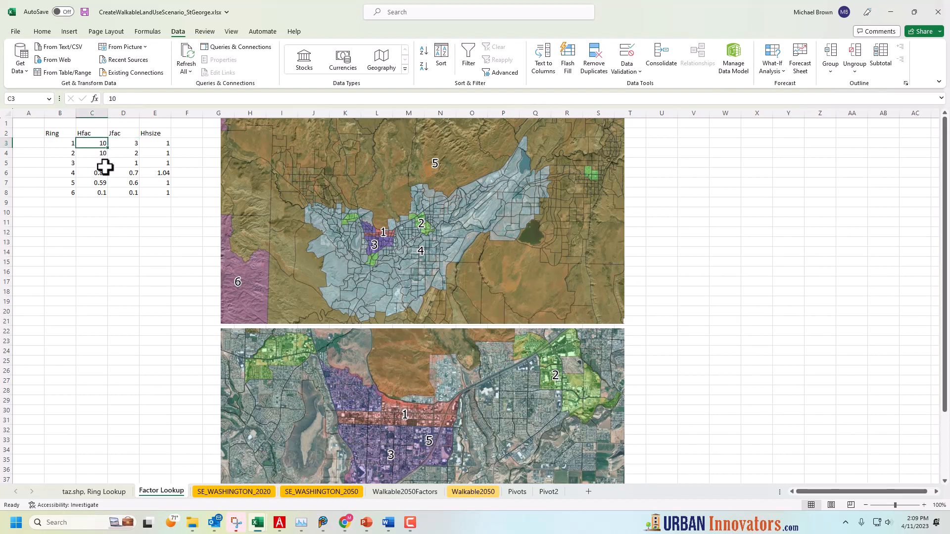
left_click(122, 291)
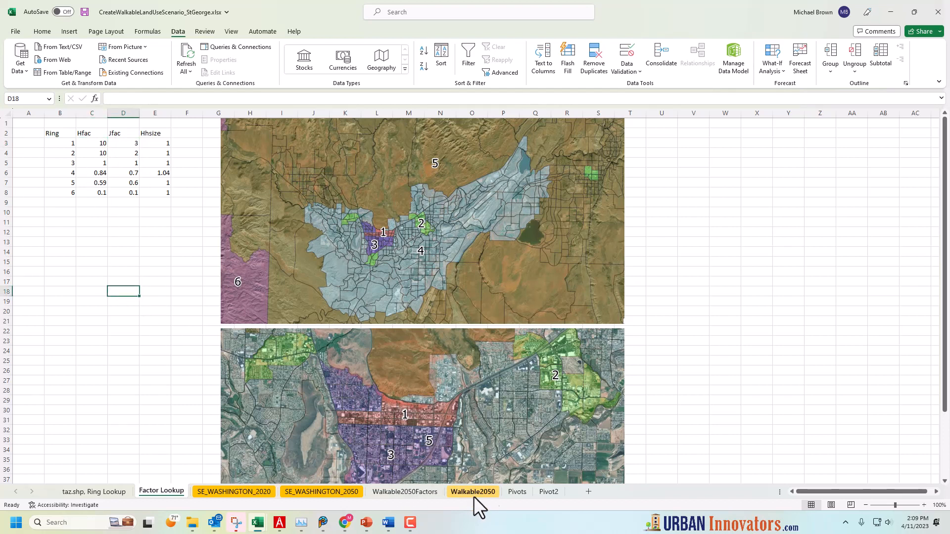
left_click(548, 493)
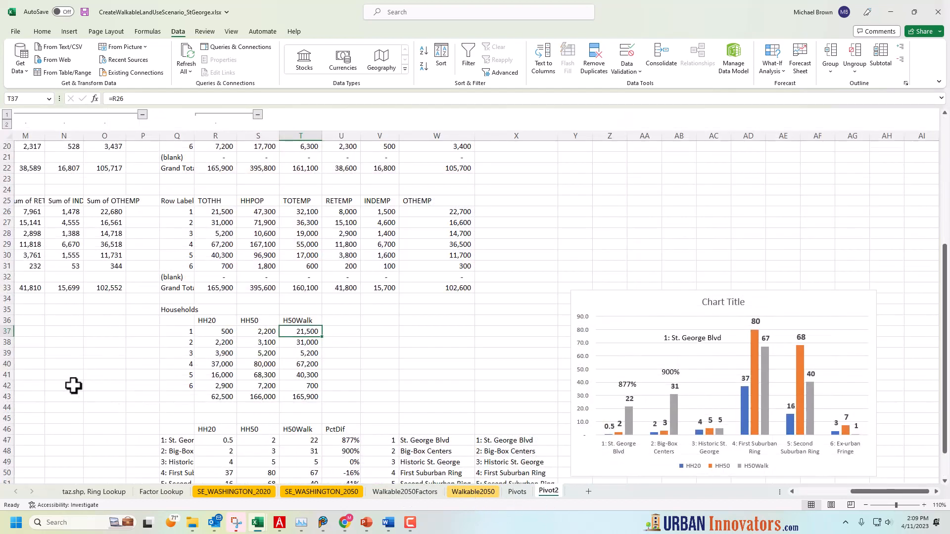
left_click(129, 350)
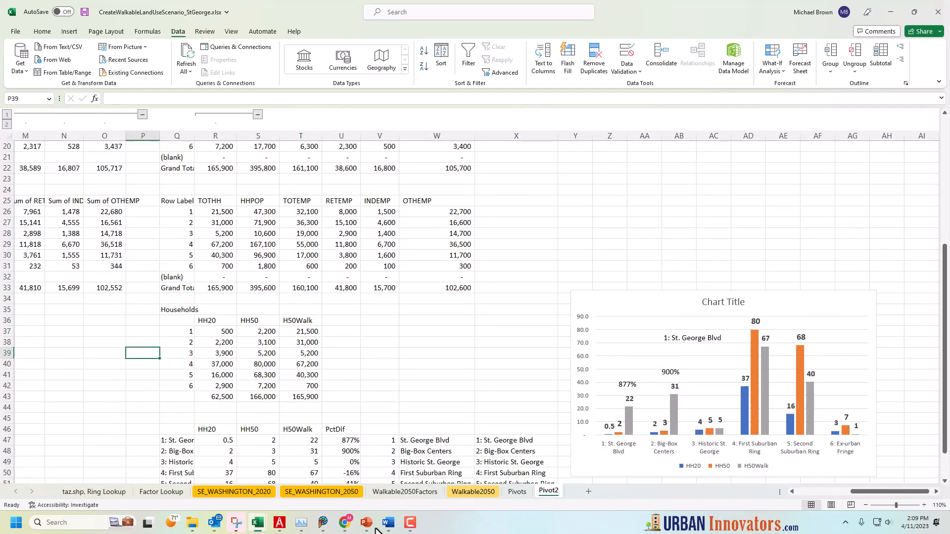
Compare the grand totals of households, population and employment between the 2050 and 2050 Walkable pivot tables
left_click(810, 492)
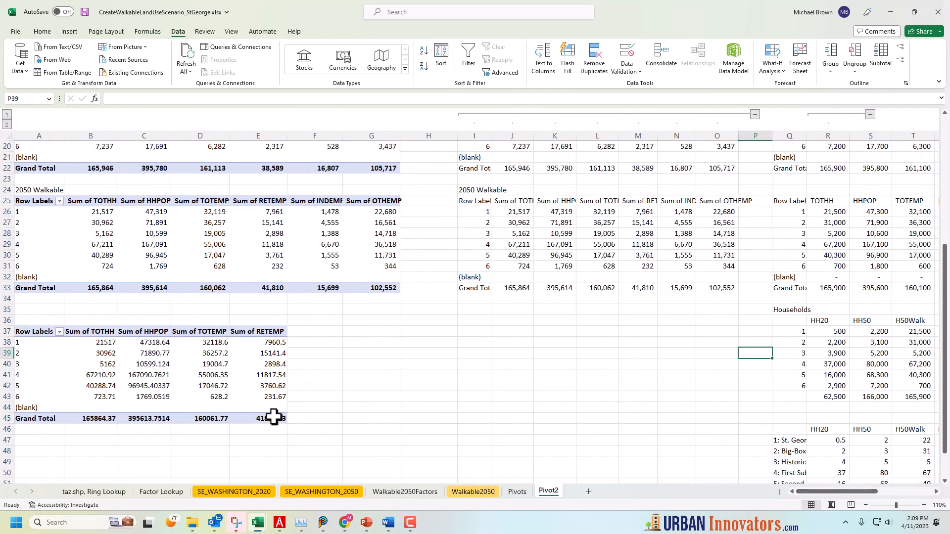
scroll(226, 382, "up", 3)
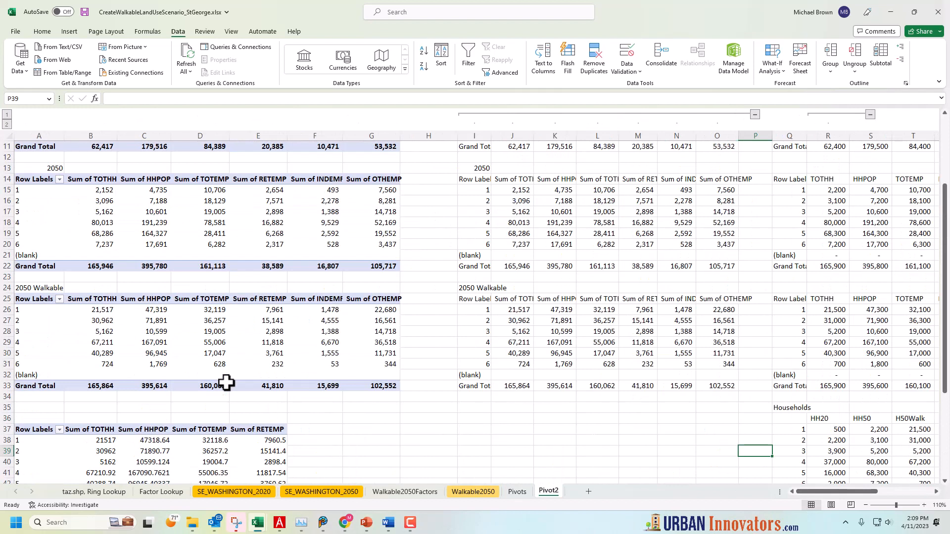
left_click(41, 289)
left_click(102, 265)
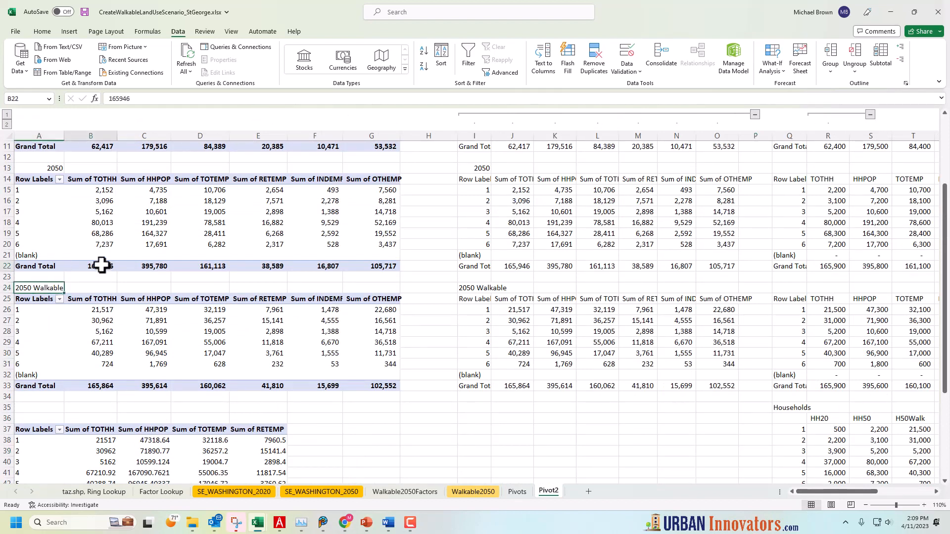
left_click(105, 387)
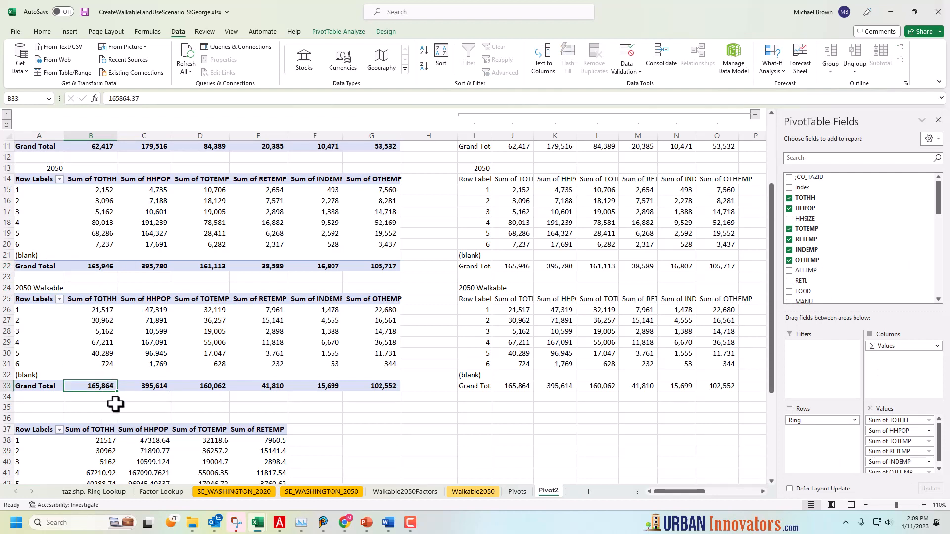
left_click(153, 386)
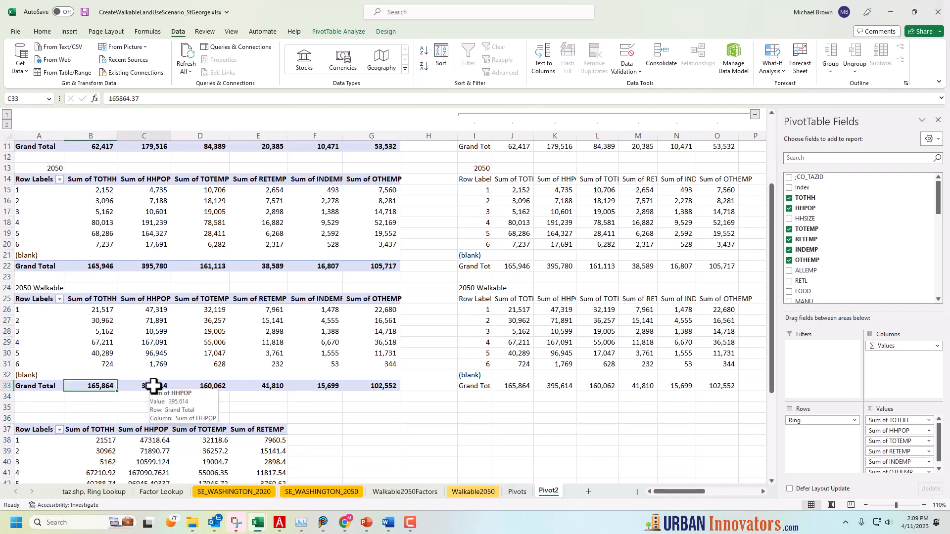
left_click(212, 386)
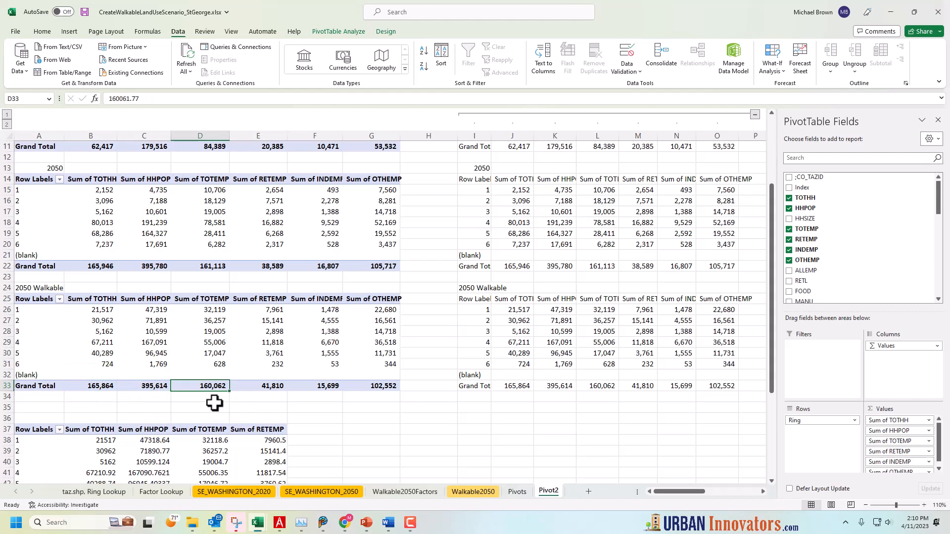
left_click(276, 396)
scroll(276, 396, "down", 2)
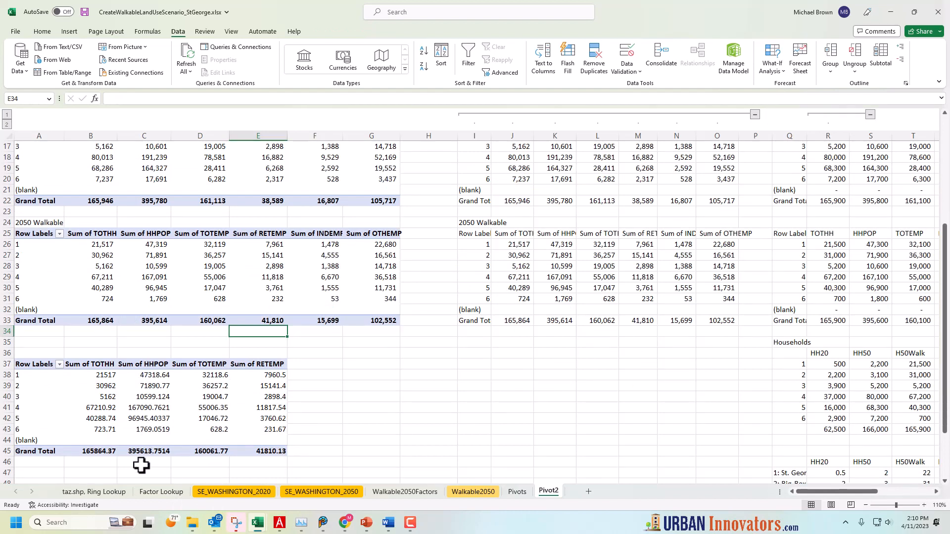
Review the Hfac values of rings 1 to 3 and rings 4 to 6 on the Factor Lookup sheet
left_click(154, 492)
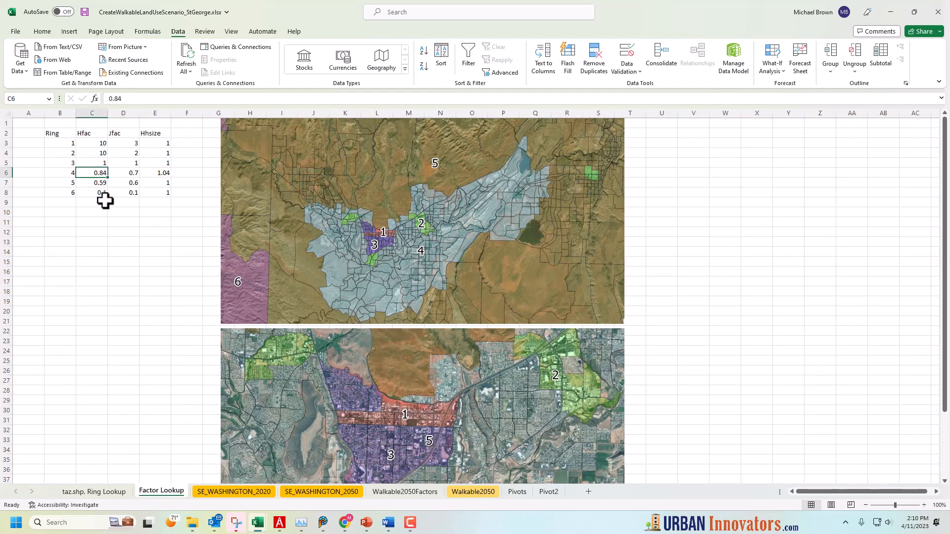
left_click(100, 193)
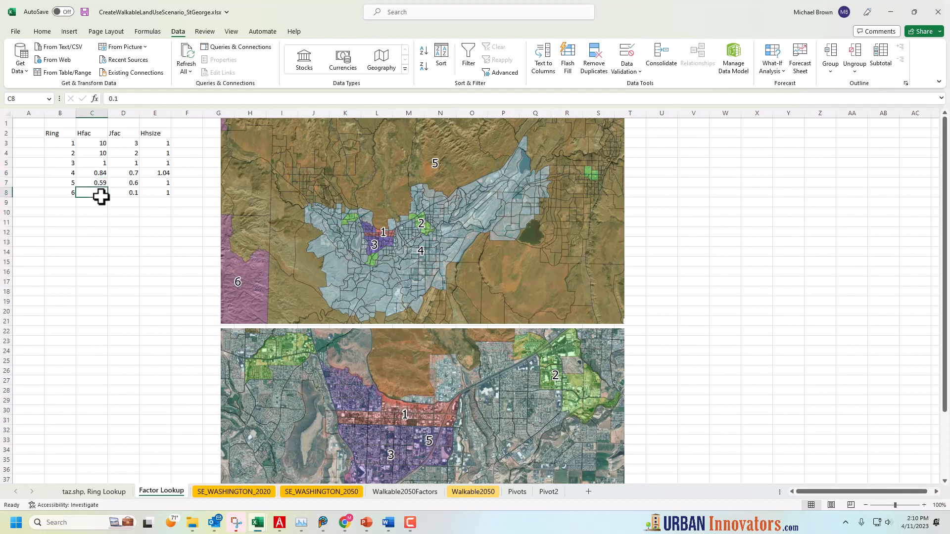
left_click(101, 148)
left_click_drag(101, 148, 101, 166)
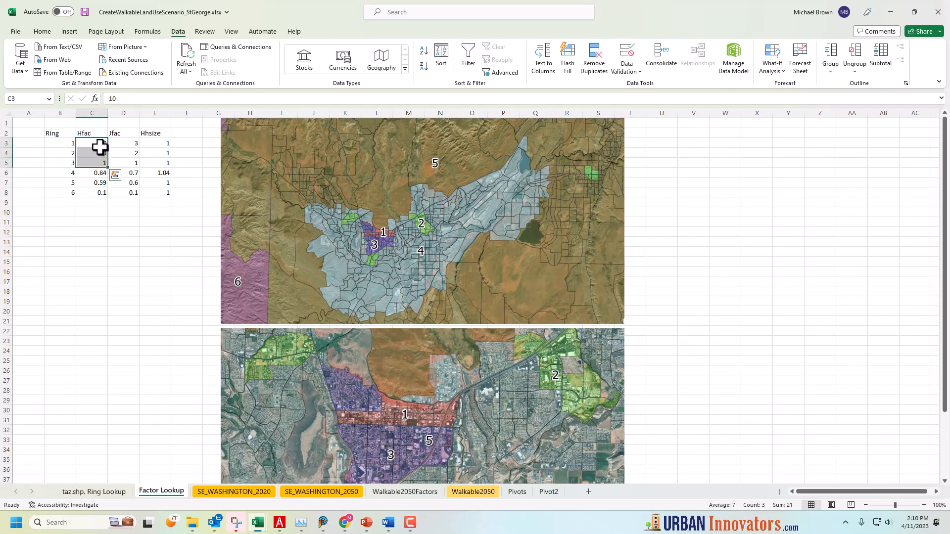
left_click_drag(98, 174, 100, 192)
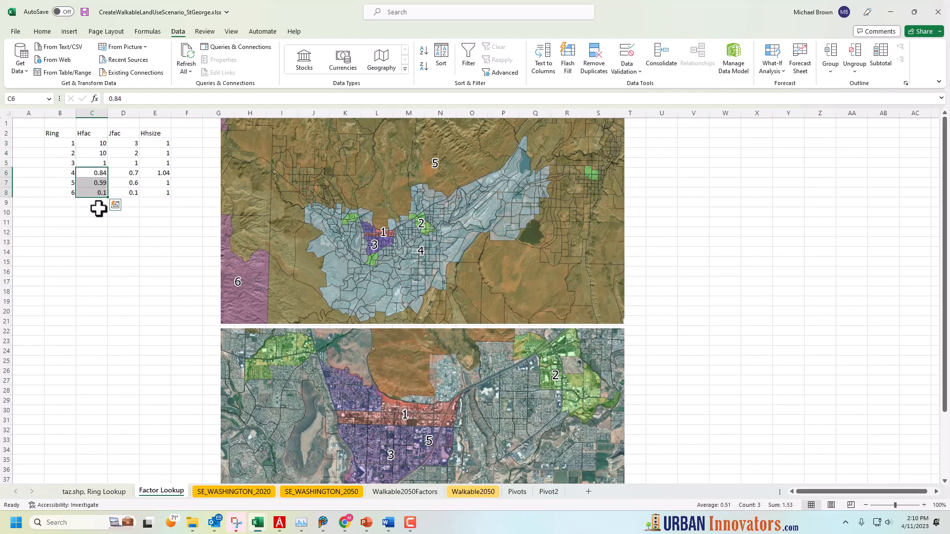
left_click_drag(100, 143, 99, 195)
left_click(97, 237)
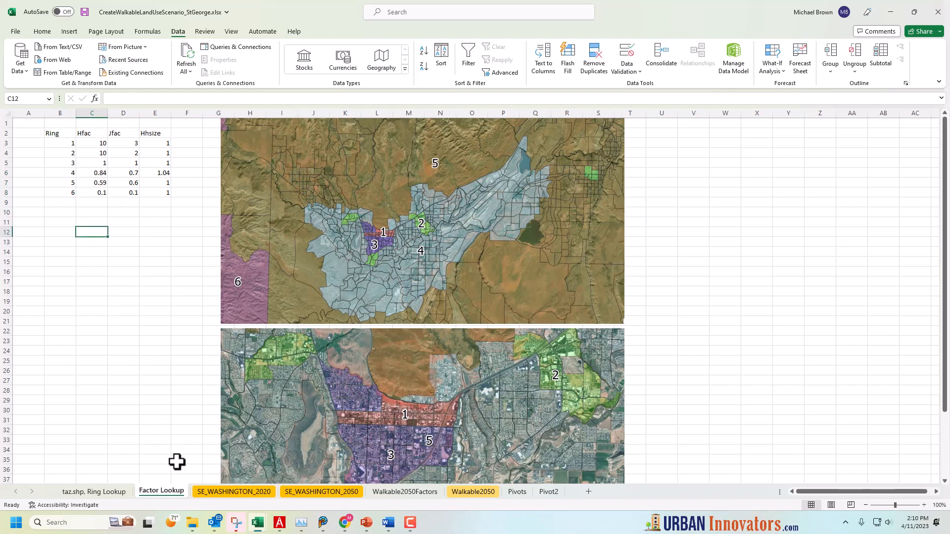
Return to the Pivot2 household chart and delete the percentage text box above the St. George Blvd bars
left_click(548, 491)
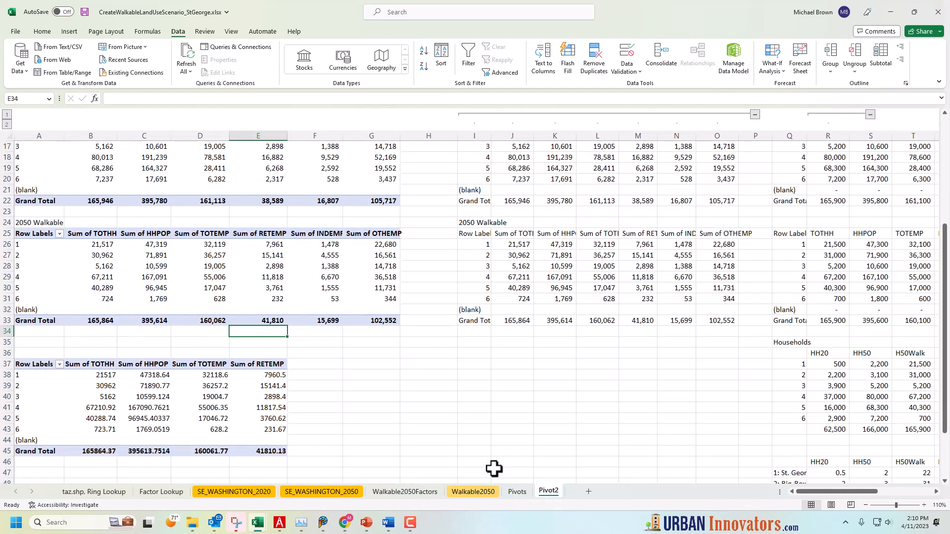
left_click_drag(861, 492, 915, 493)
scroll(607, 420, "down", 3)
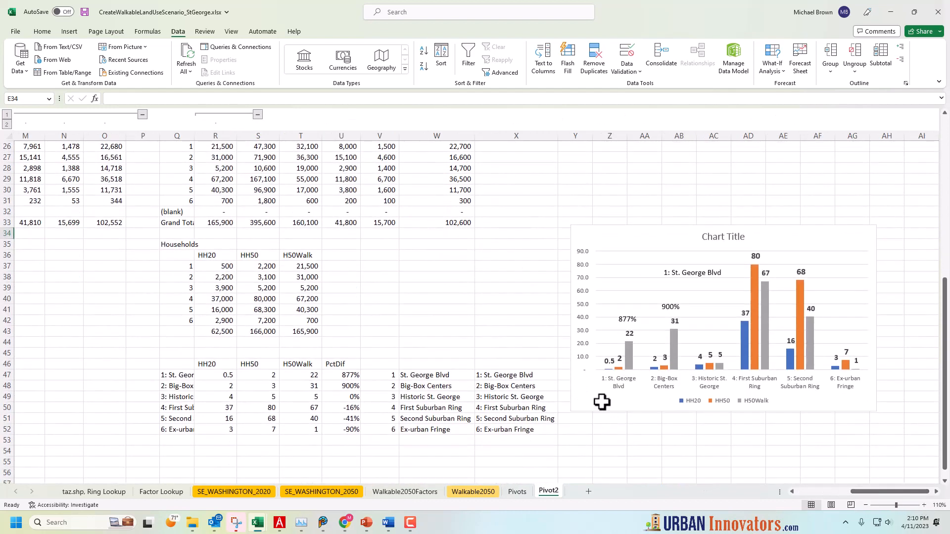
left_click(624, 399)
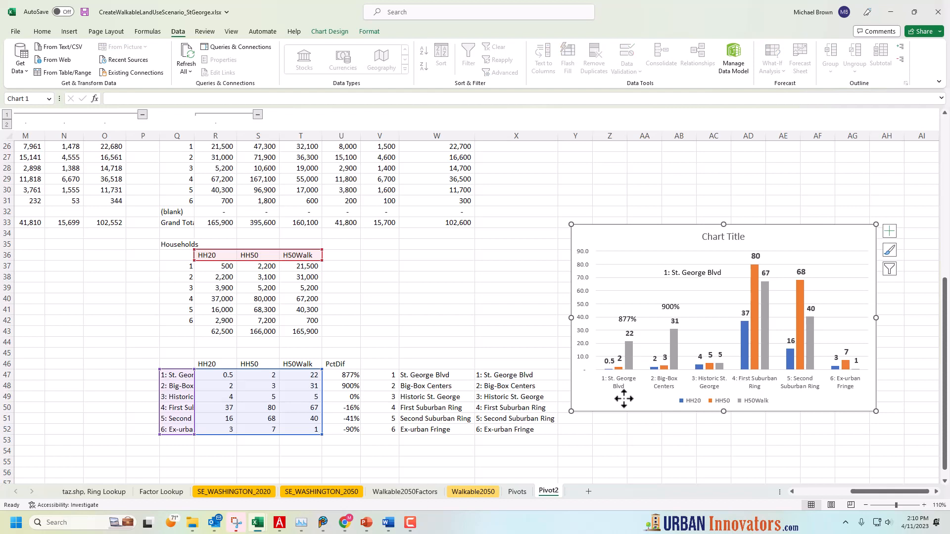
left_click(620, 325)
mouse_move(643, 312)
left_mouse_down()
mouse_move(643, 299)
mouse_move(641, 308)
left_mouse_up()
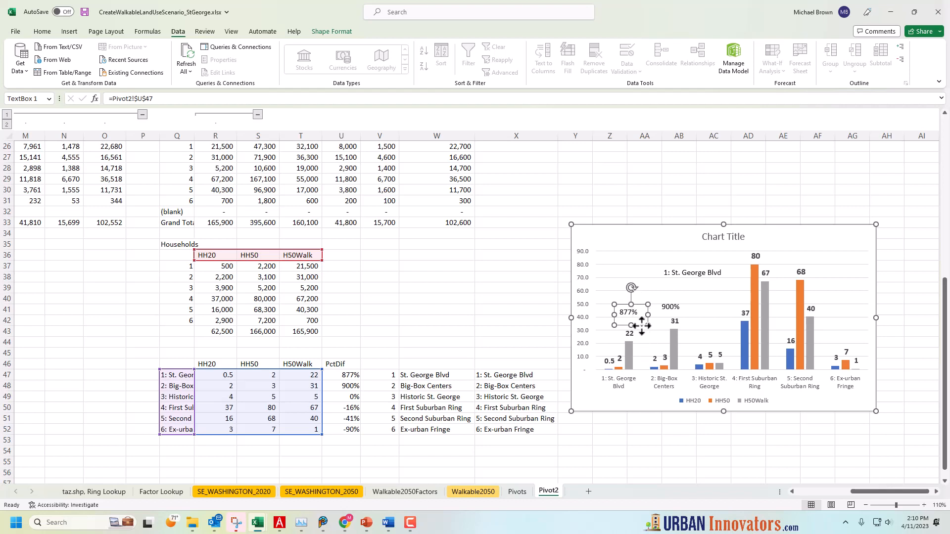
key("Delete")
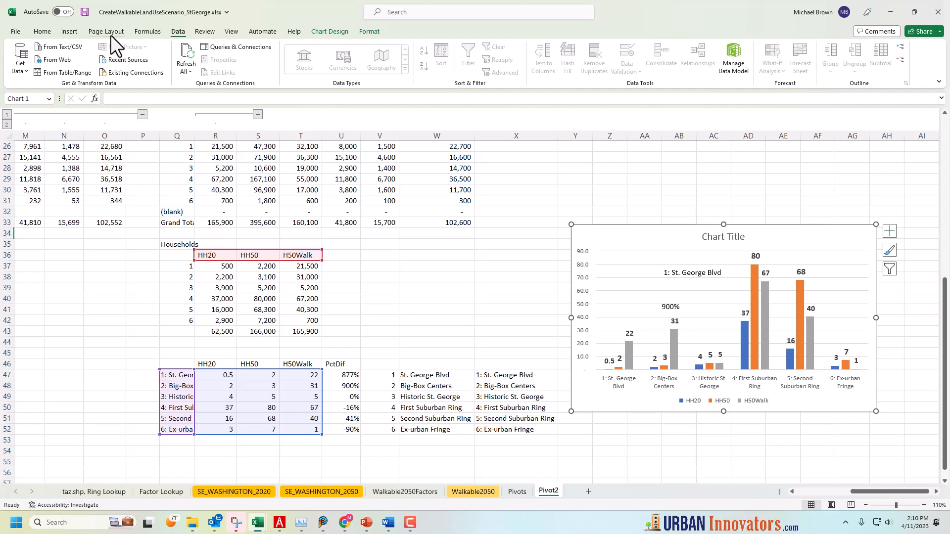
Insert a text box reading "Text" in the household chart and place it above the plot area beside the chart title
left_click(68, 34)
left_click(781, 54)
left_click_drag(597, 246, 646, 273)
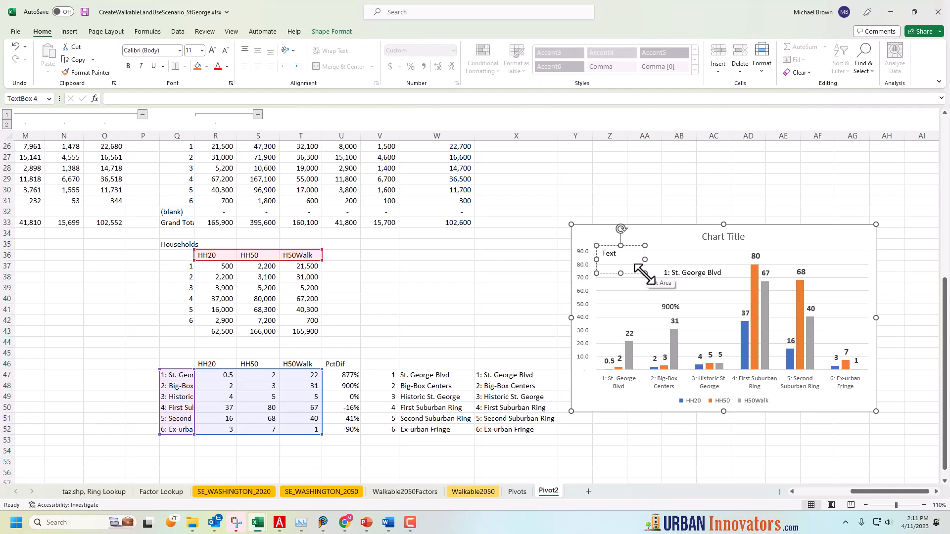
left_click(624, 265)
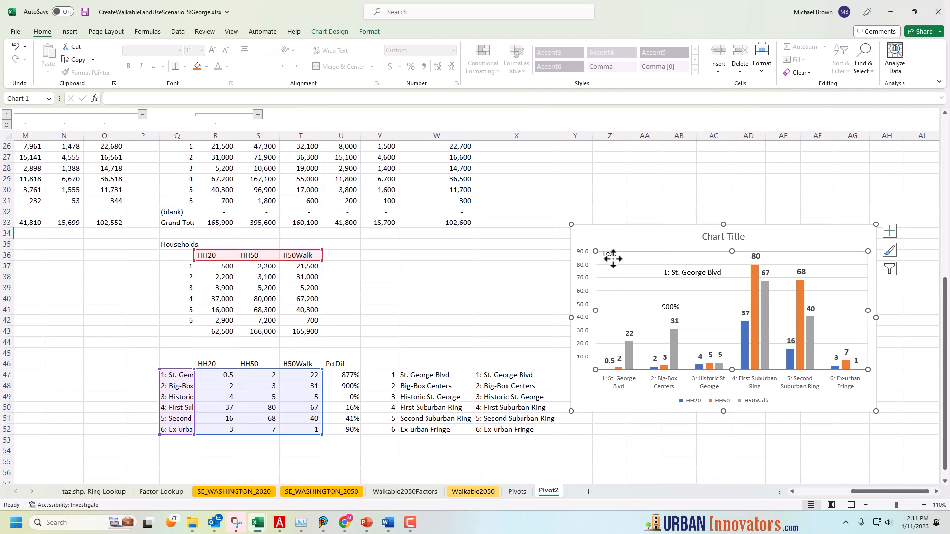
left_click(616, 233)
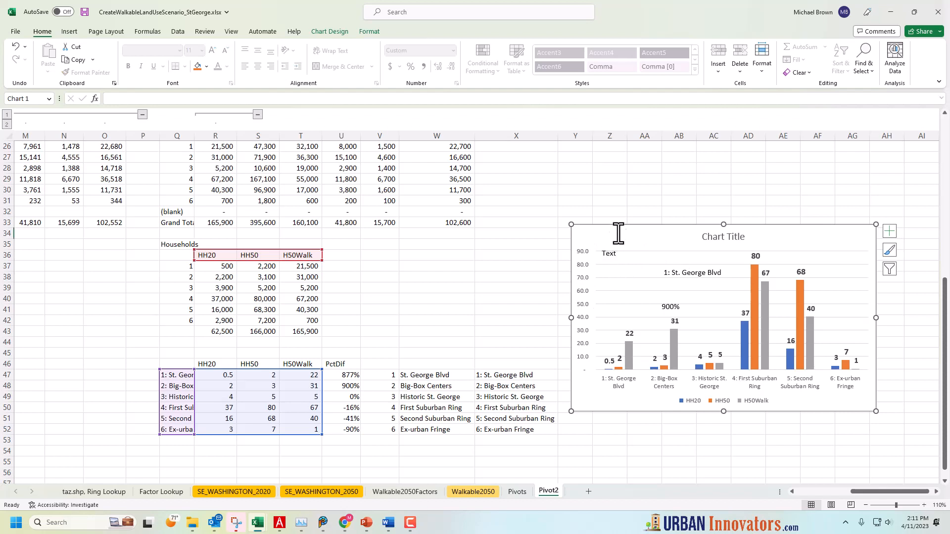
left_click(605, 254)
left_click_drag(605, 254, 608, 240)
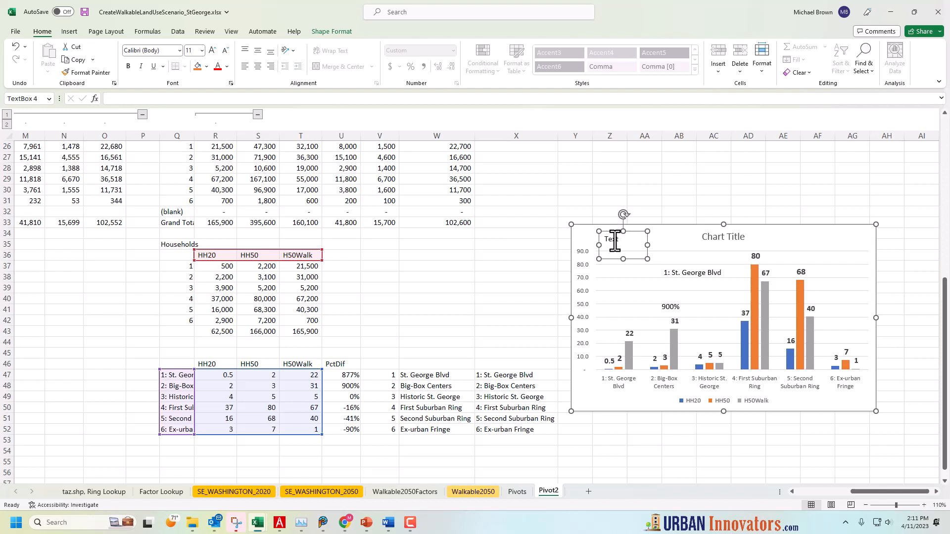
Link the new chart text box to the St. George Blvd PctDif cell with =Pivot2!$U$47
left_click(159, 98)
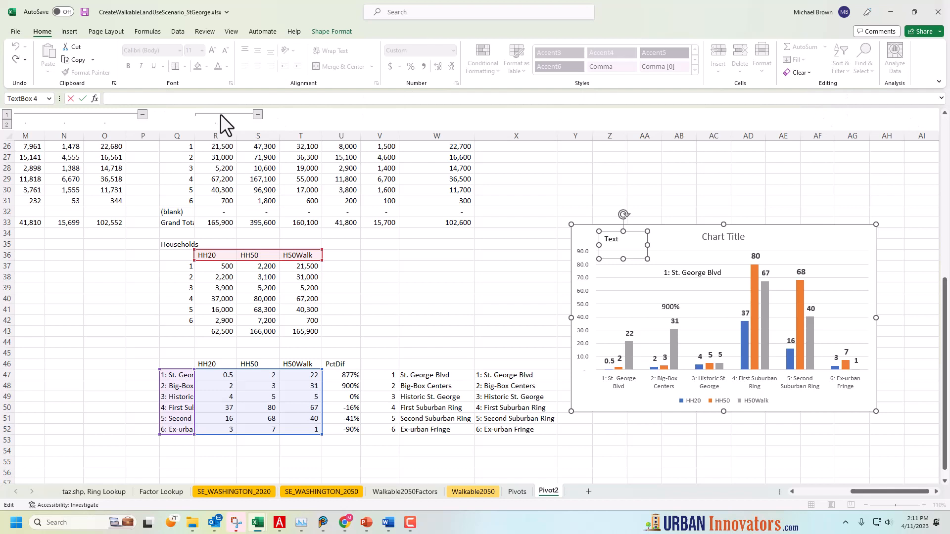
type("=")
left_click(351, 376)
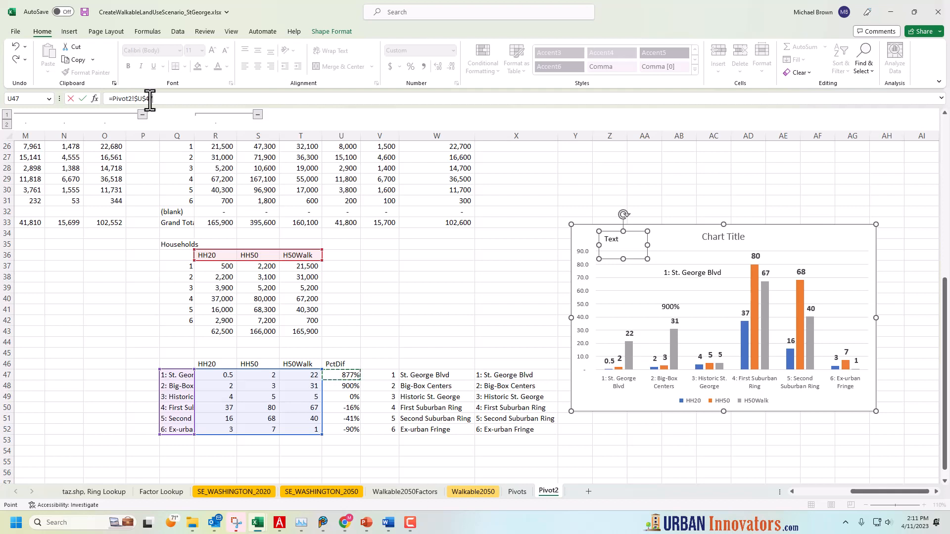
key("Return")
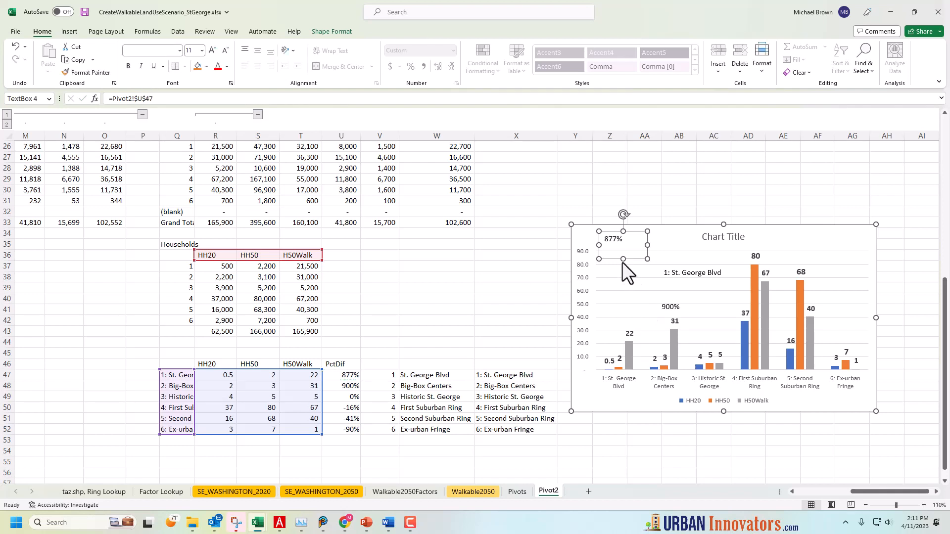
Shrink the linked percentage text box, shift it slightly, and format its text in red at size 16
left_click_drag(648, 259, 641, 248)
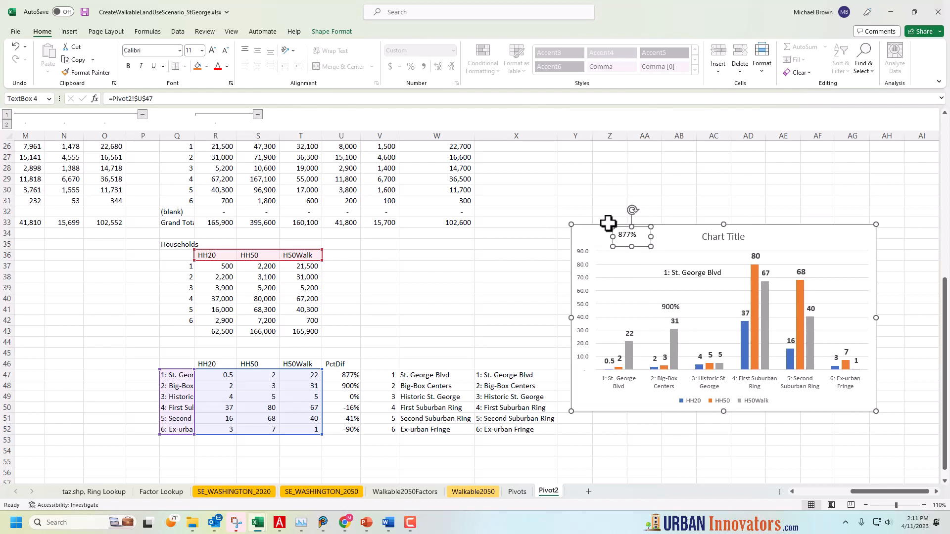
left_click(217, 65)
left_click(212, 51)
left_click(212, 50)
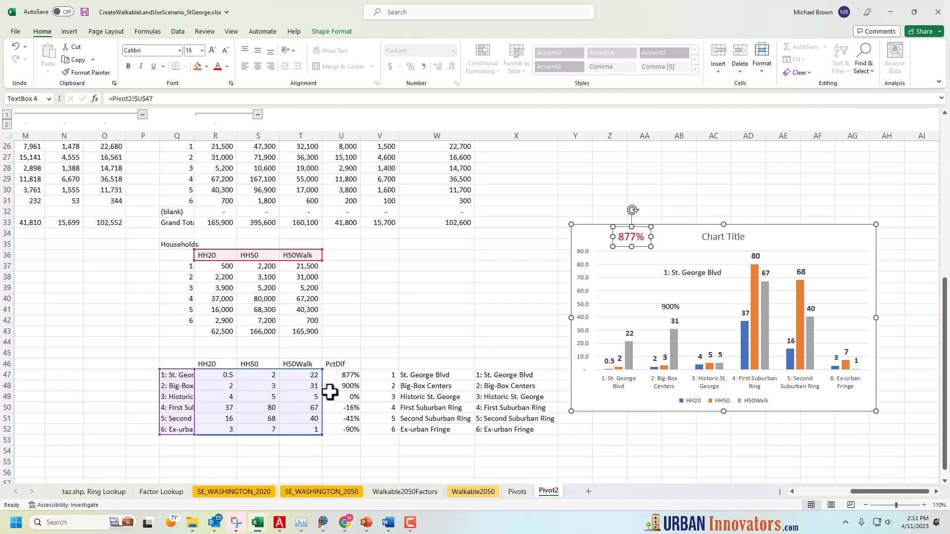
Test the linked label by setting the PctDif in U47 to 50%, and undo that change
left_click(348, 378)
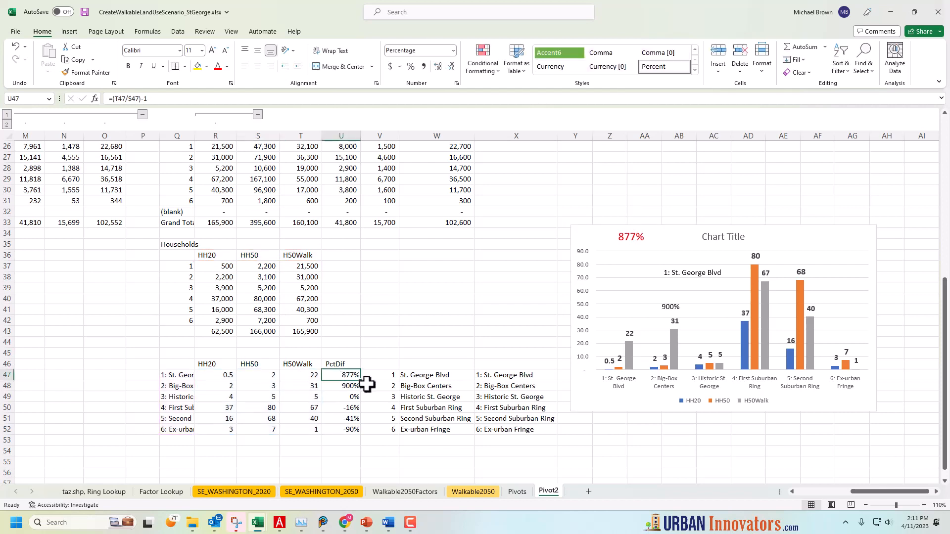
key("Return")
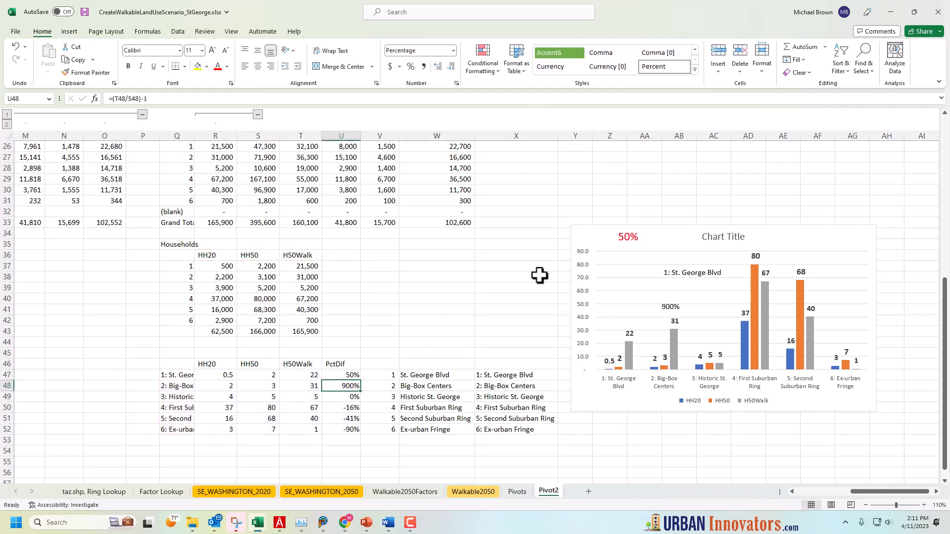
key("ctrl+z")
key("Up")
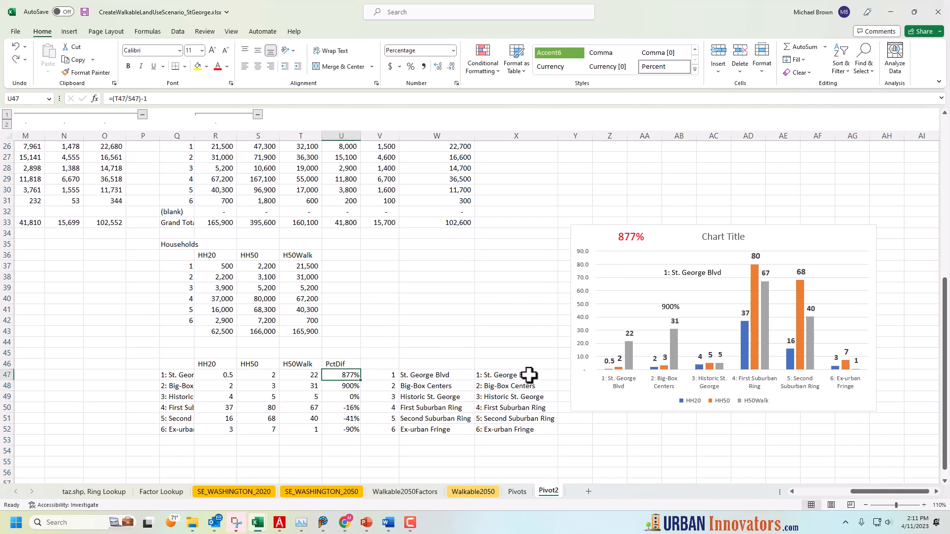
Re-link the chart's St. George Blvd name text box to the ring label cell with =Pivot2!$X$47
left_click(629, 235)
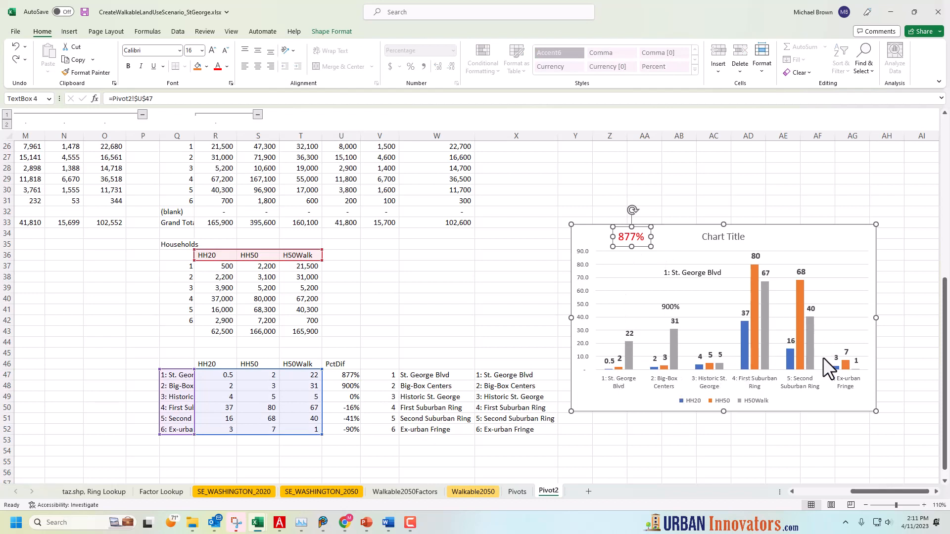
left_click(693, 278)
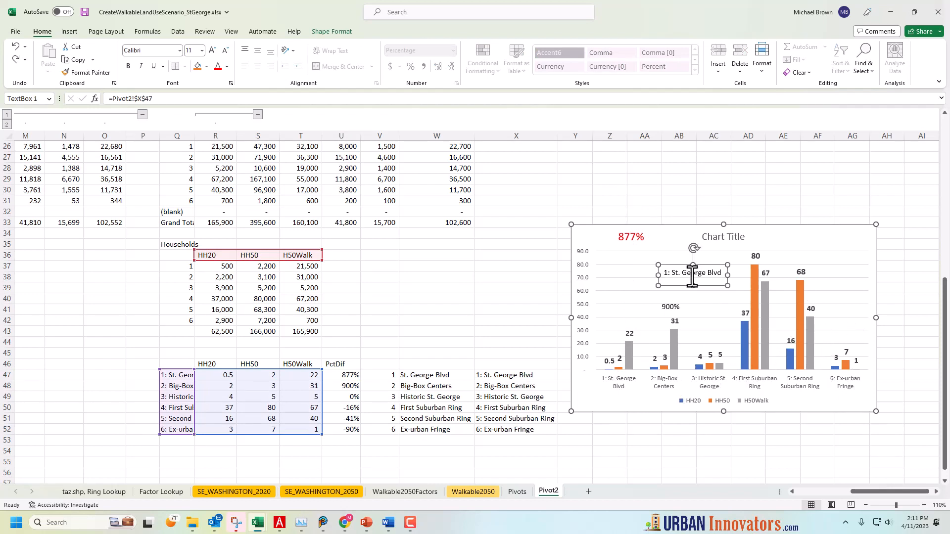
left_click(162, 99)
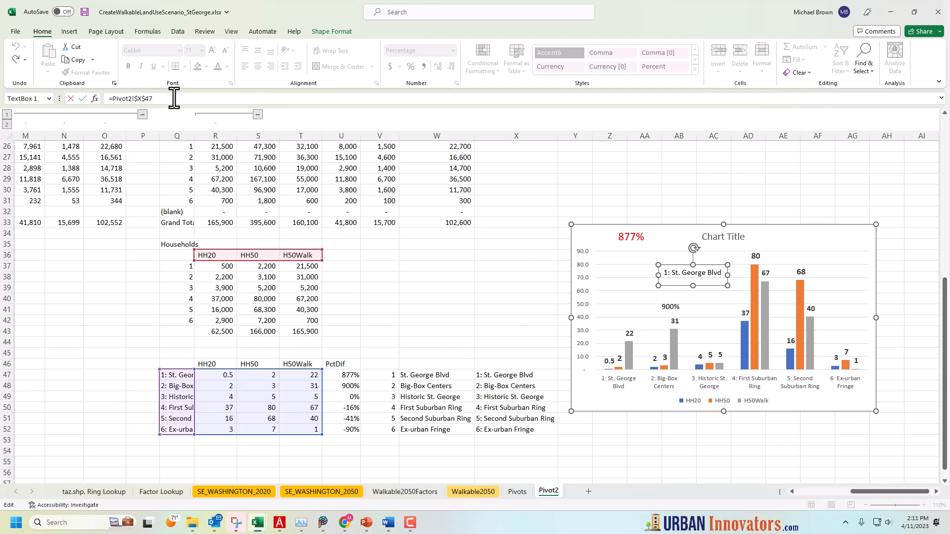
left_click_drag(174, 99, 82, 99)
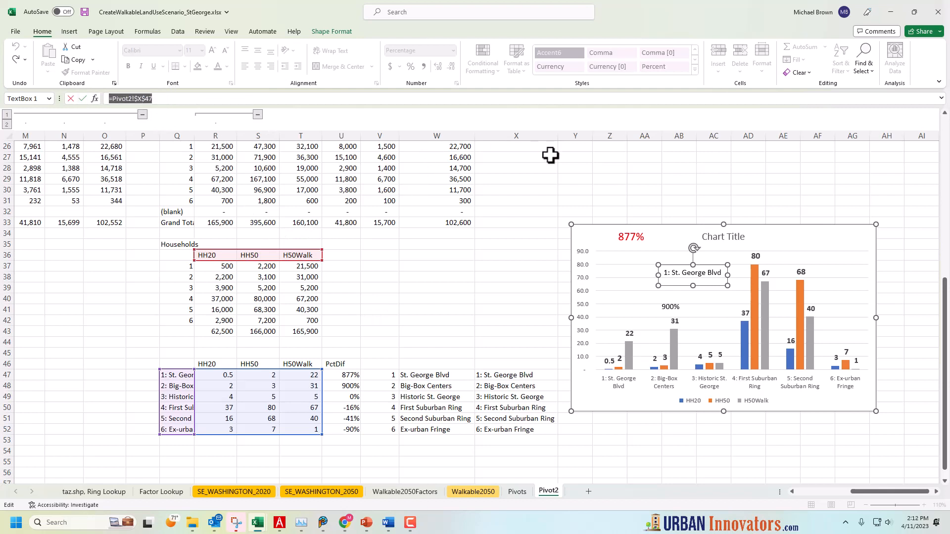
left_click(513, 377)
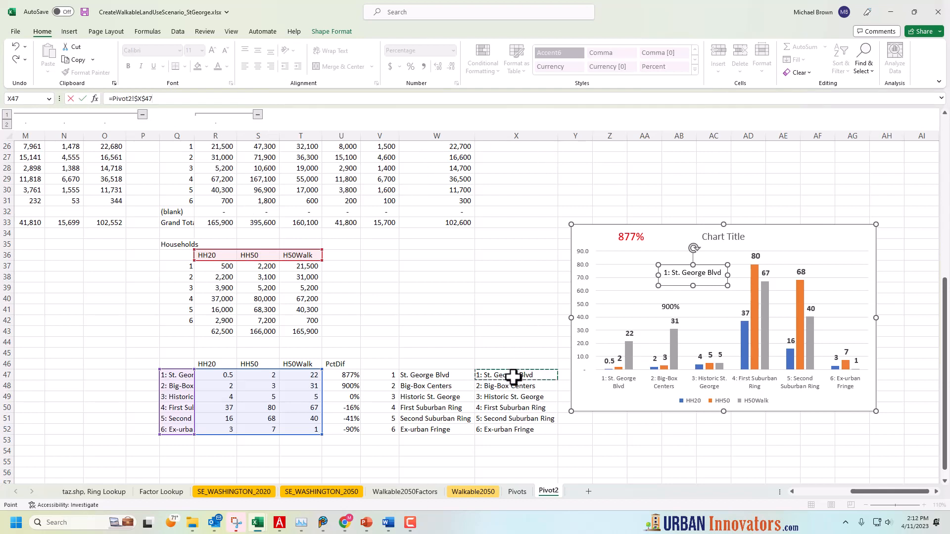
key("Return")
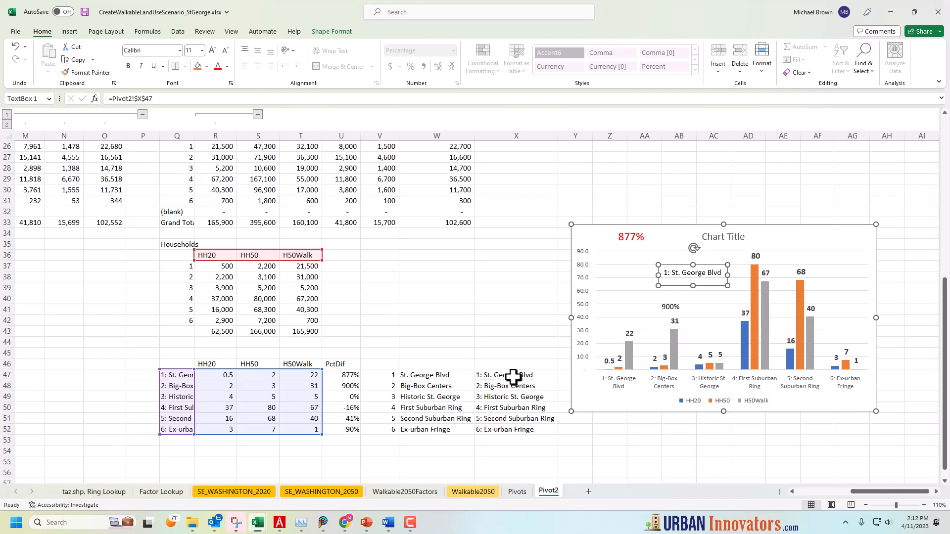
Compare the ring number, name and combined label in V47, W47 and X47 with the chart's category axis labels
left_click(489, 408)
left_click(490, 375)
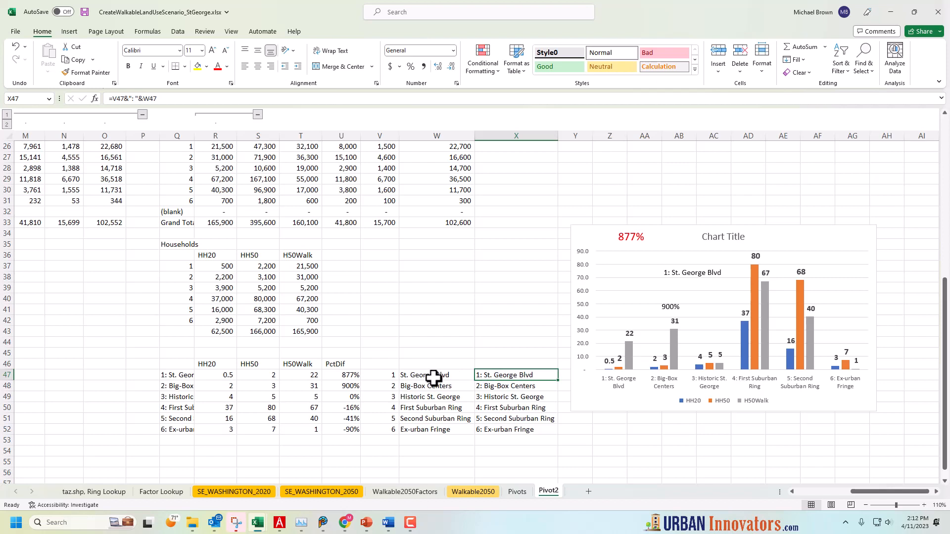
left_click(387, 376)
left_click(434, 376)
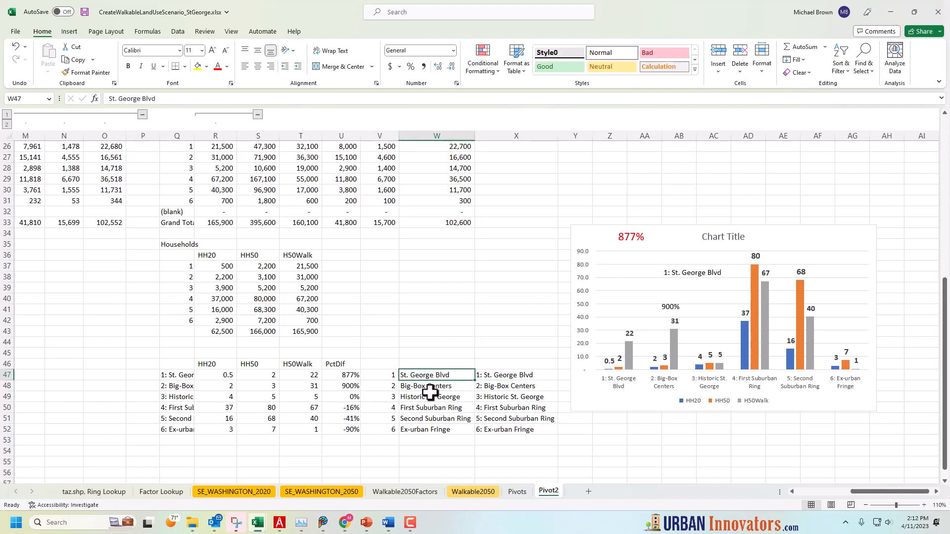
left_click(505, 375)
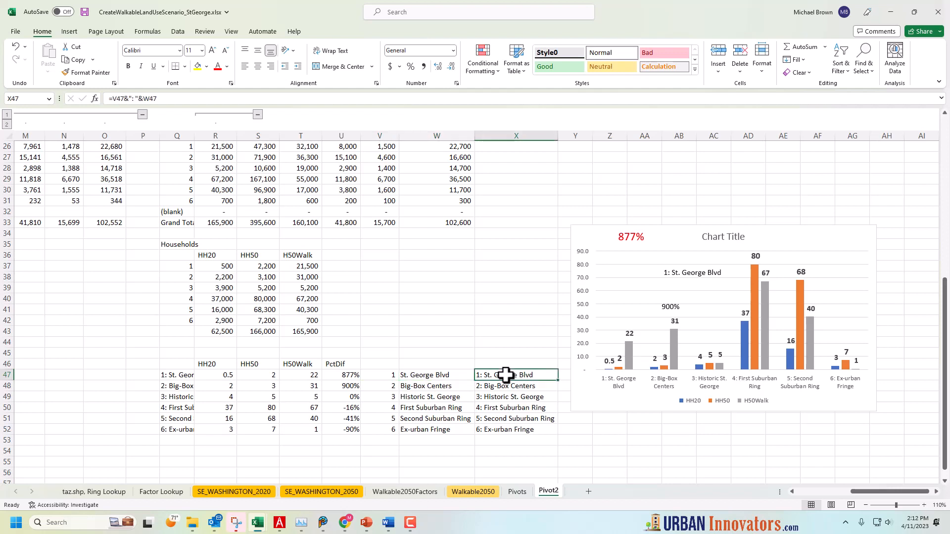
left_click(614, 380)
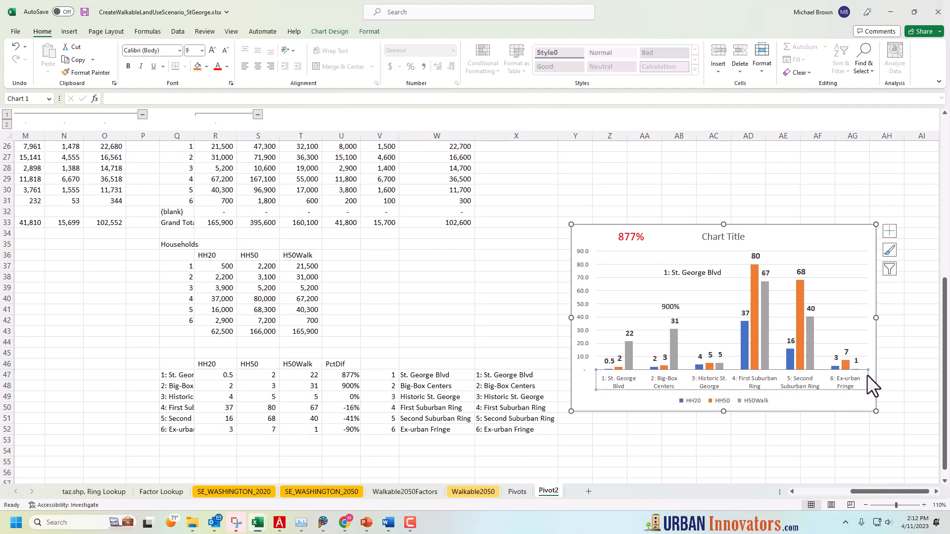
Examine how the formula in X47 joins the ring number, the colon separator and the ring name
left_click_drag(523, 380, 518, 383)
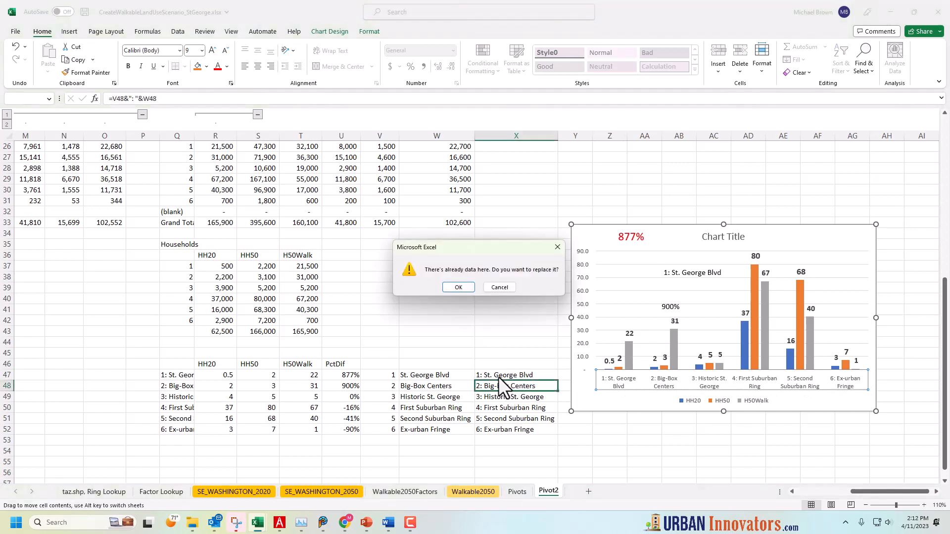
left_click(508, 286)
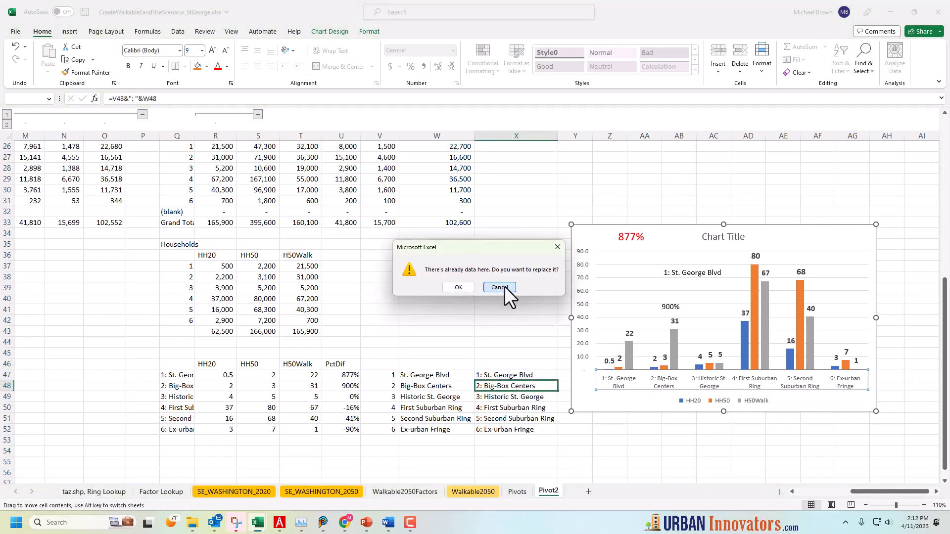
left_click(511, 375)
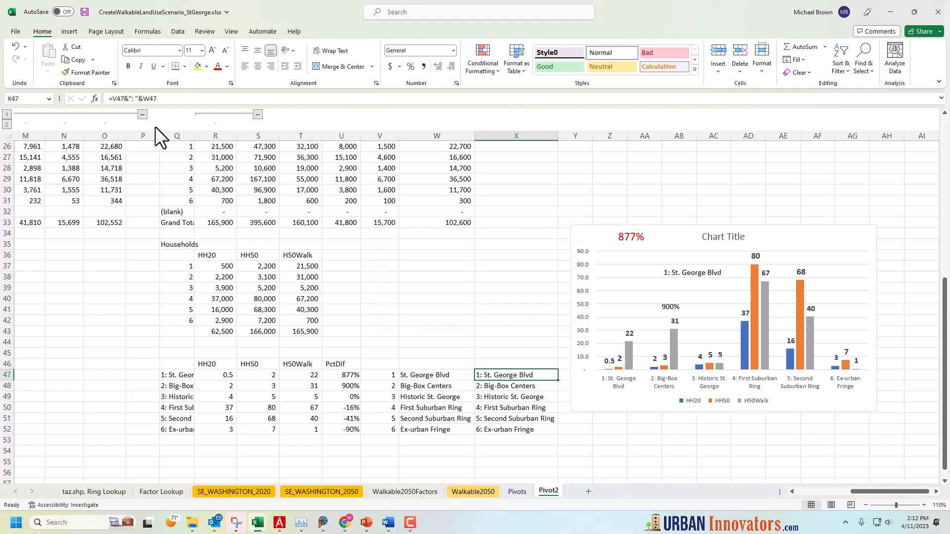
left_click(127, 99)
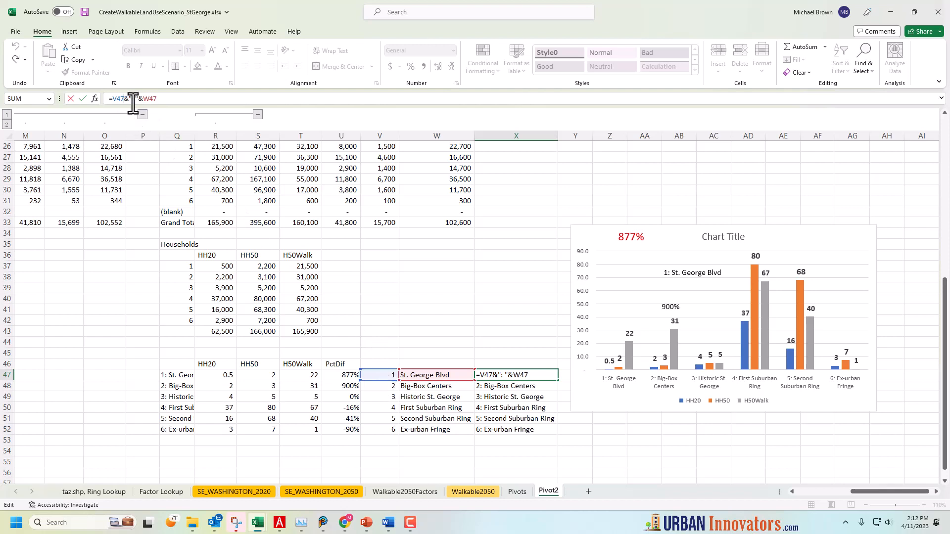
left_click_drag(128, 99, 134, 99)
left_click_drag(133, 98, 142, 99)
key("Return")
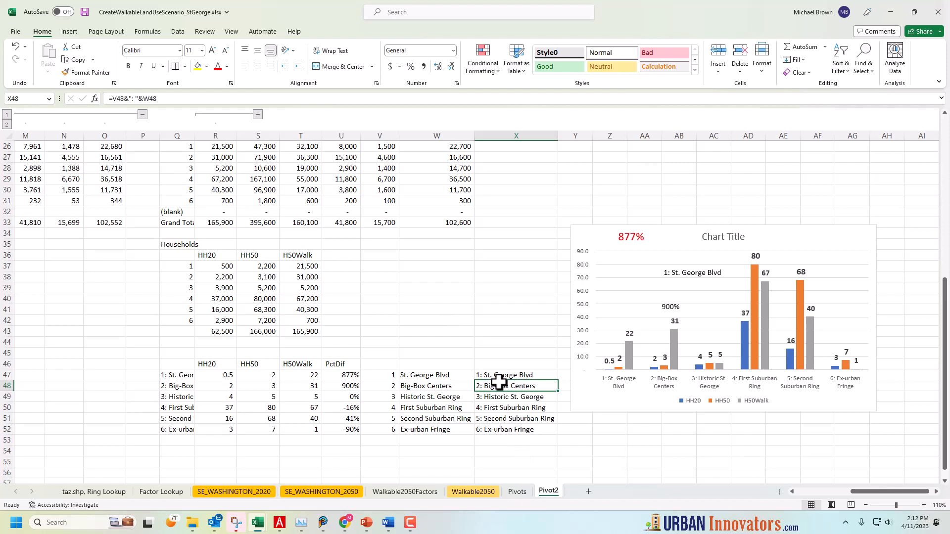
Review the summary tables above the household chart and check which cell the red percentage label links to
left_click(491, 365)
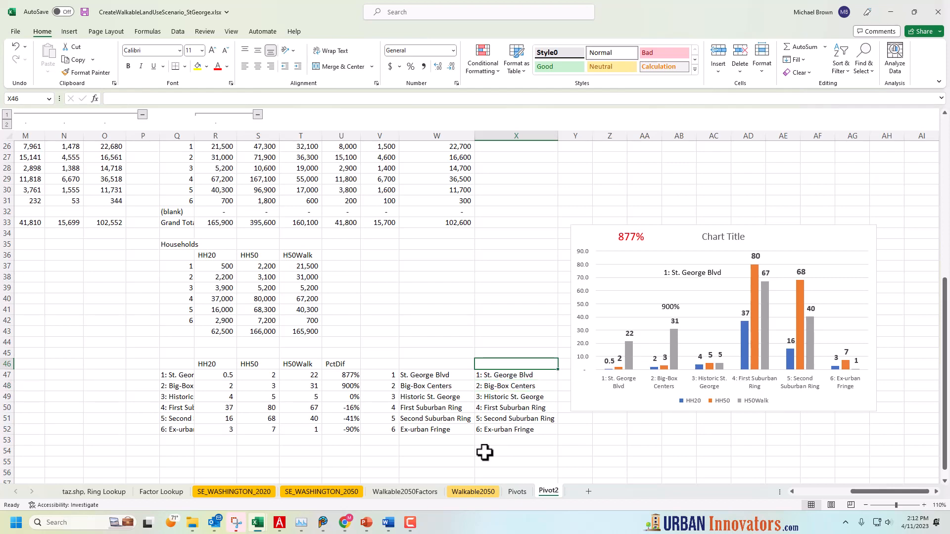
scroll(471, 453, "up", 4)
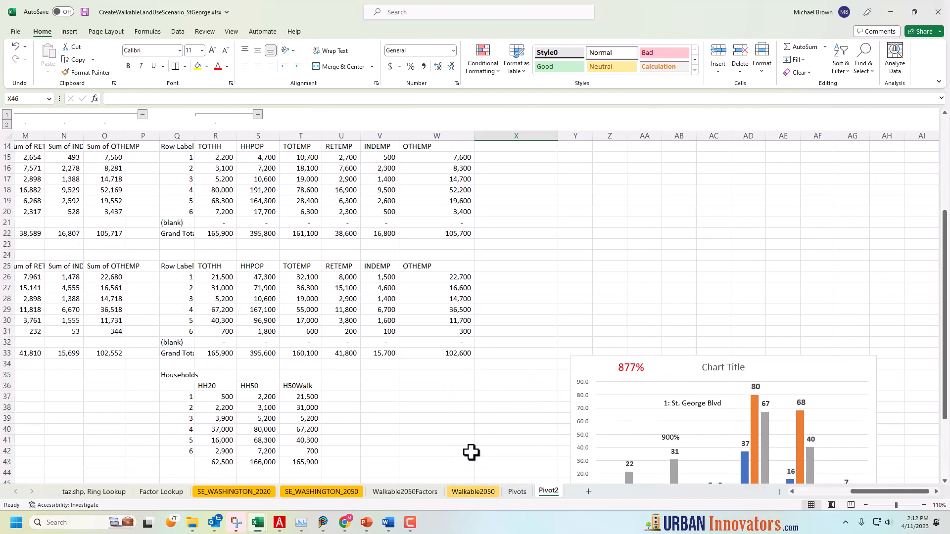
scroll(471, 453, "up", 1)
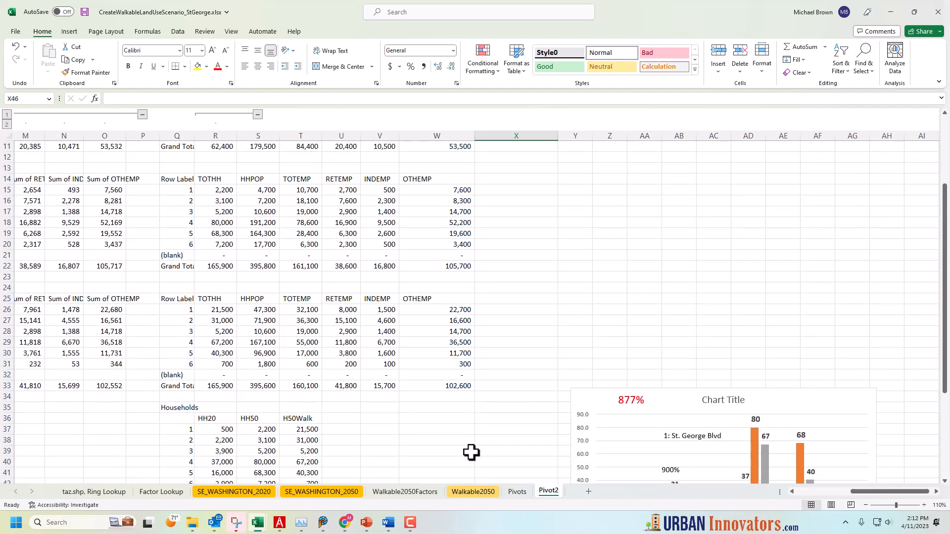
scroll(471, 452, "down", 5)
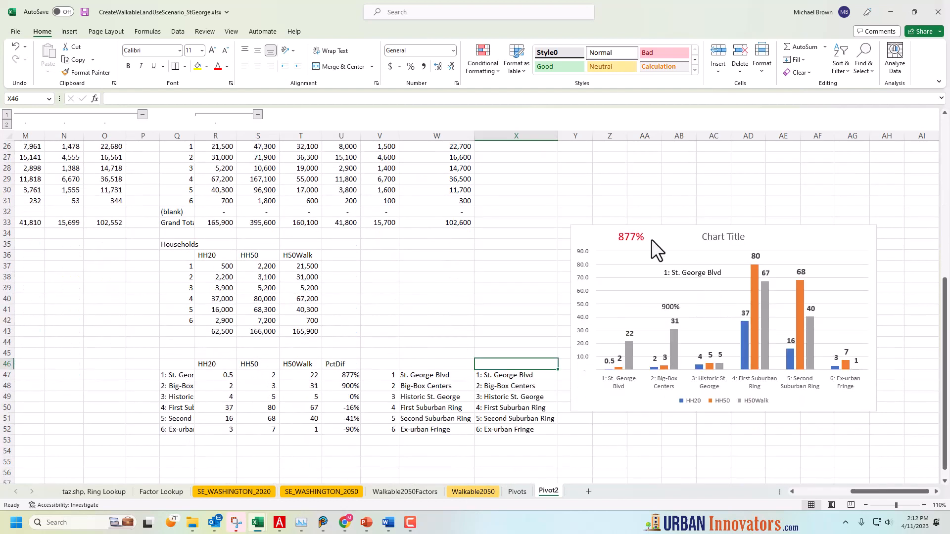
left_click(632, 236)
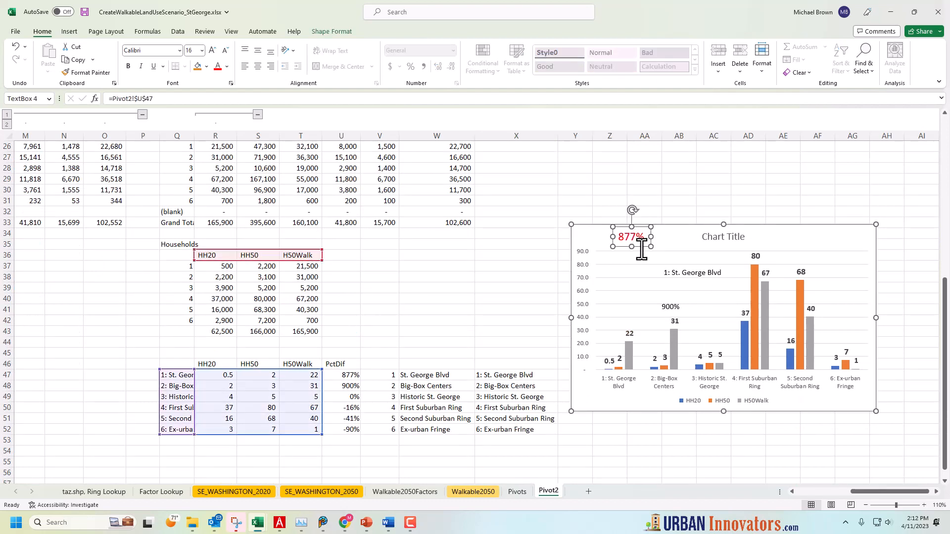
Check the X48 label formula and the source references of the HH20 values for rings 2 and 4
left_click(493, 388)
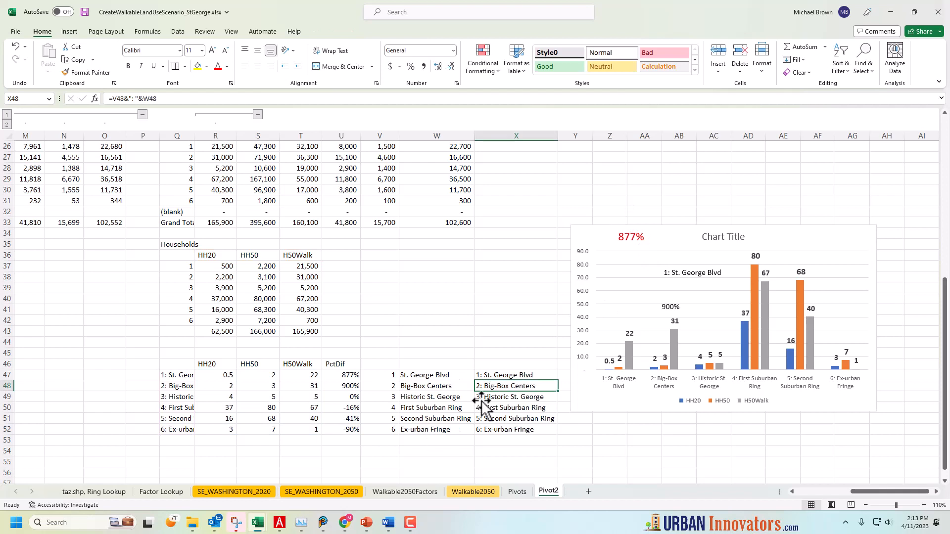
scroll(336, 388, "up", 2)
scroll(336, 388, "up", 2)
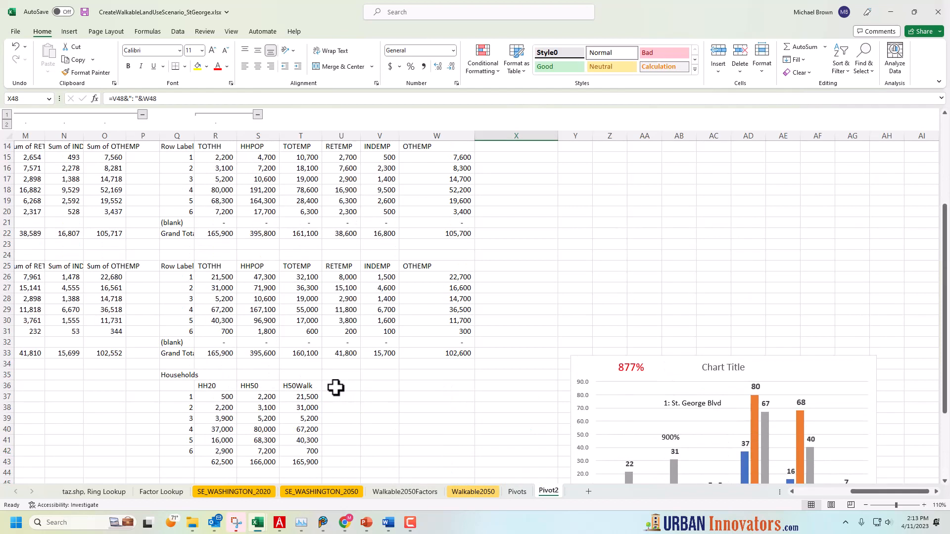
left_click(224, 407)
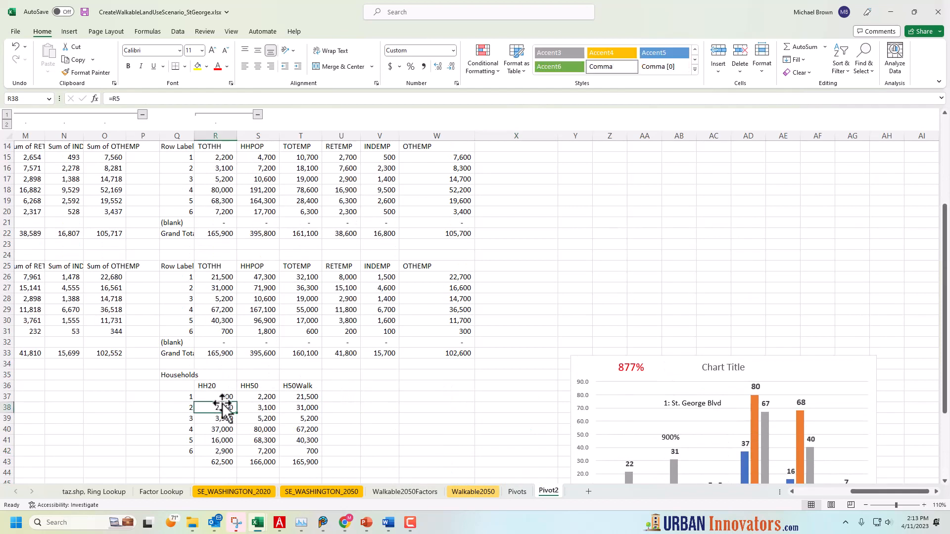
left_click(230, 428)
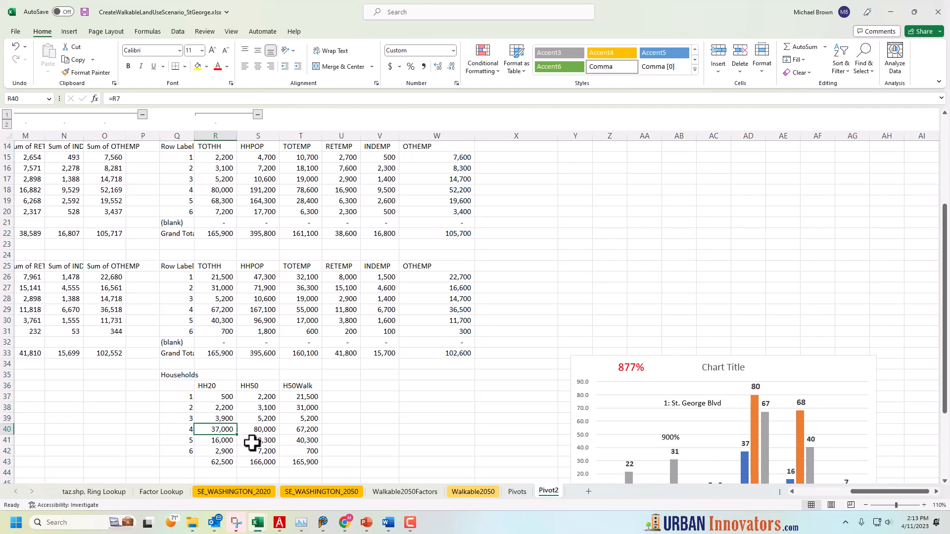
scroll(251, 443, "down", 3)
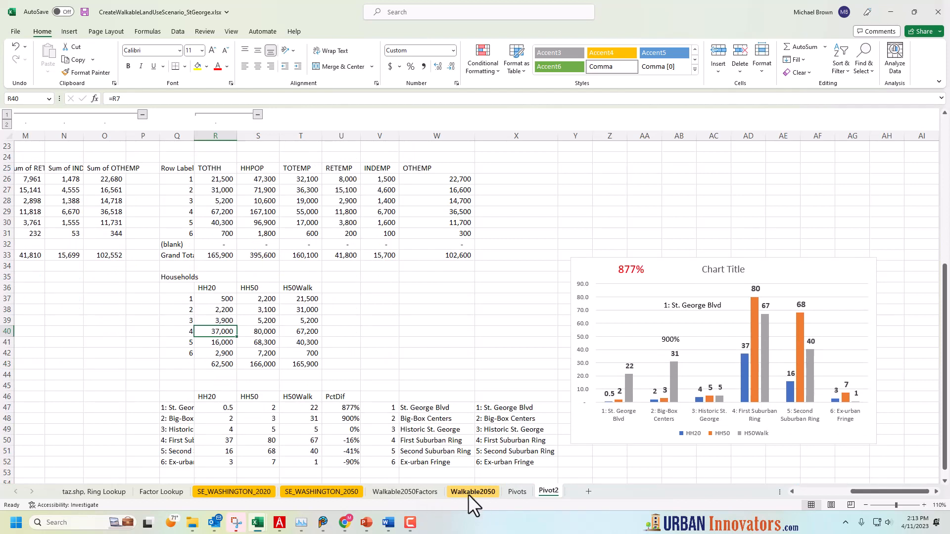
Inspect the lookup formula in L218 of the Walkable2050Factors sheet and view the resulting Walkable2050 sheet
left_click(417, 491)
left_click(267, 306)
left_click(326, 312)
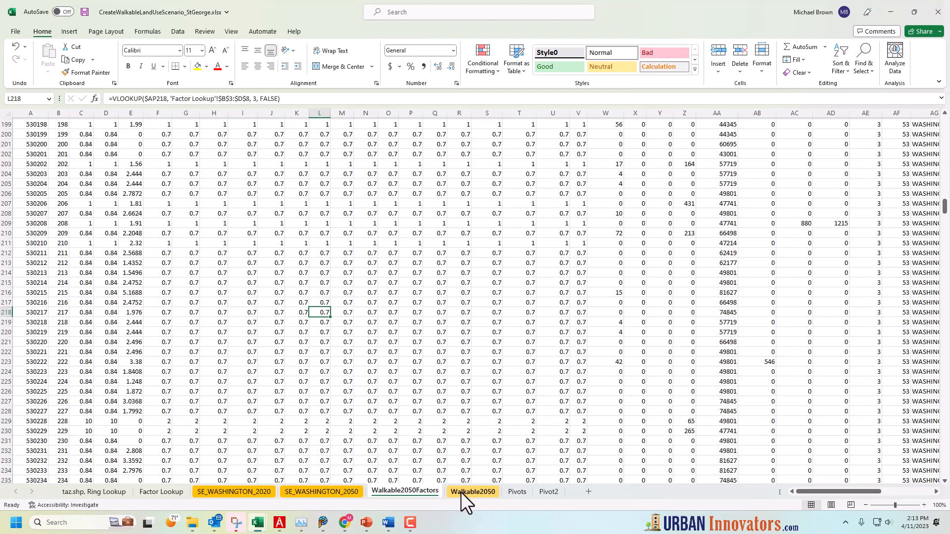
left_click(474, 492)
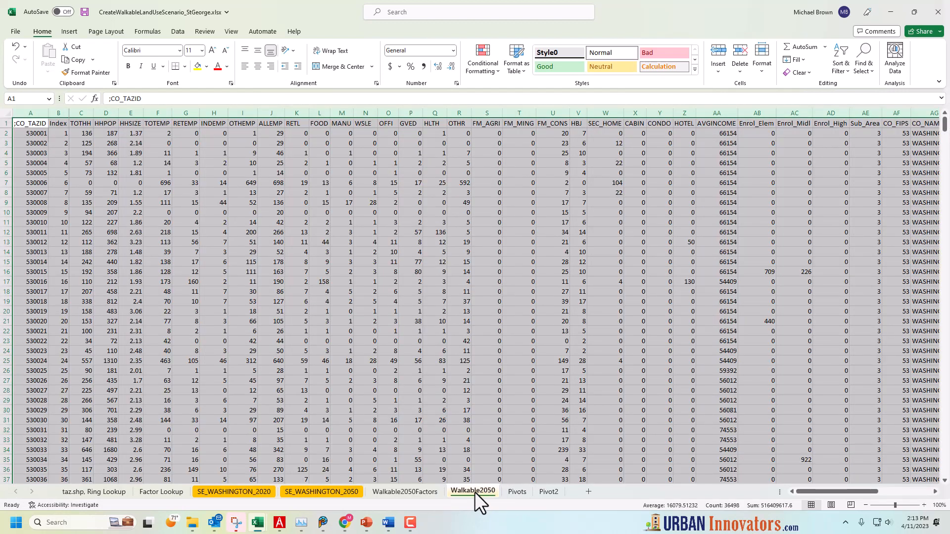
left_click(483, 418)
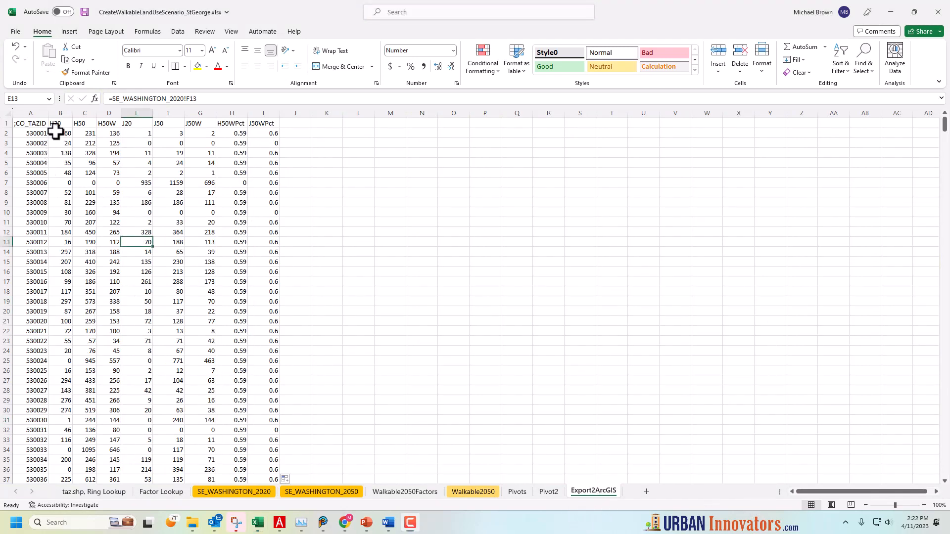
Examine the CO_TAZID values and the H20 source formula in B2 of the Export2ArcGIS sheet
left_click(36, 133)
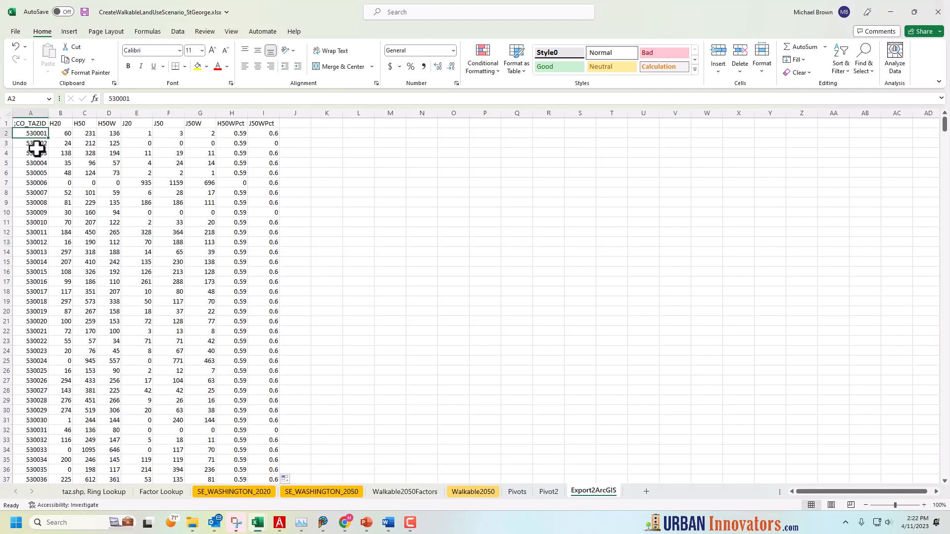
left_click(37, 151)
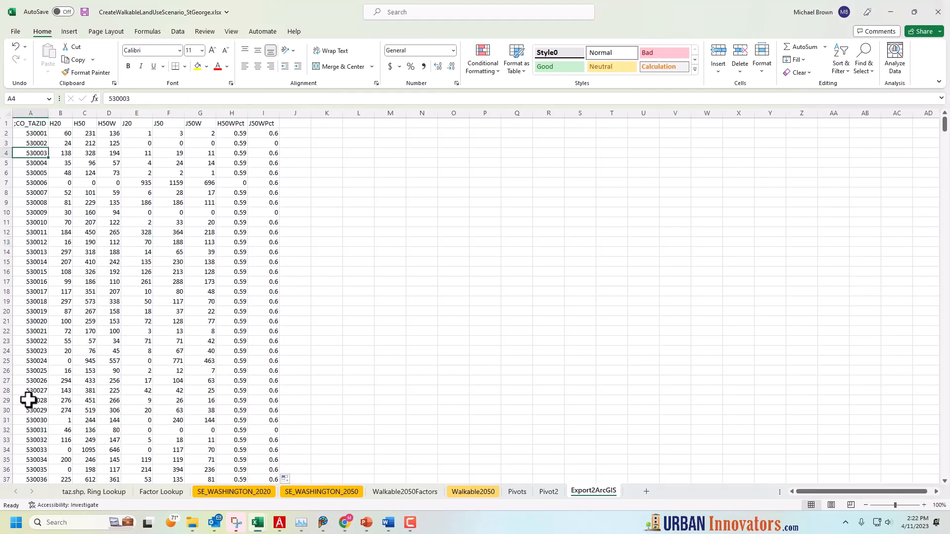
left_click(62, 124)
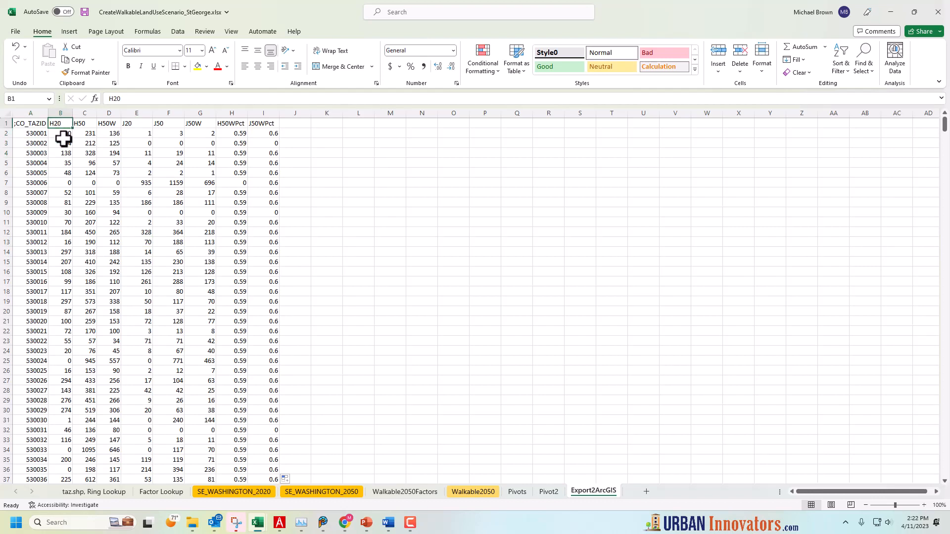
left_click(66, 134)
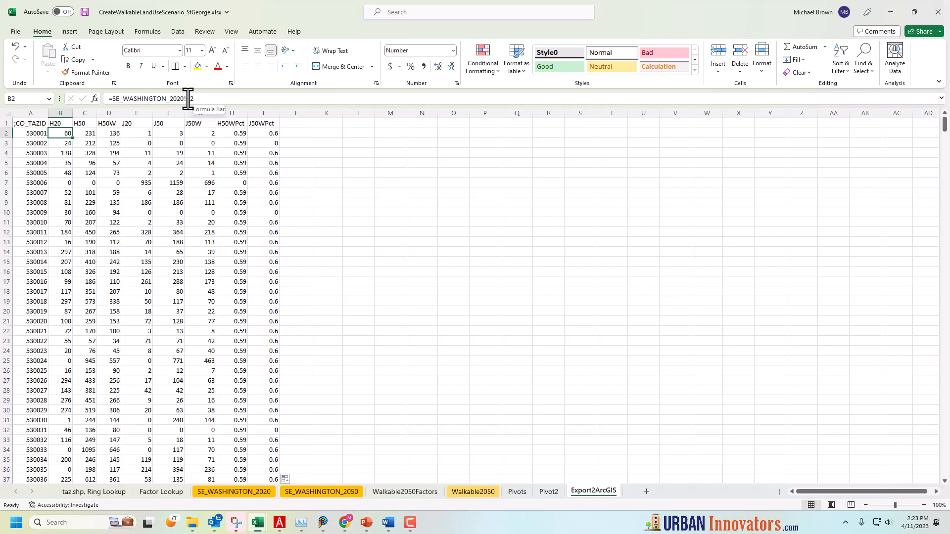
Check the row 2 source formulas of the H50, H50W, J20, J50 and J50W columns
left_click(84, 134)
left_click(115, 135)
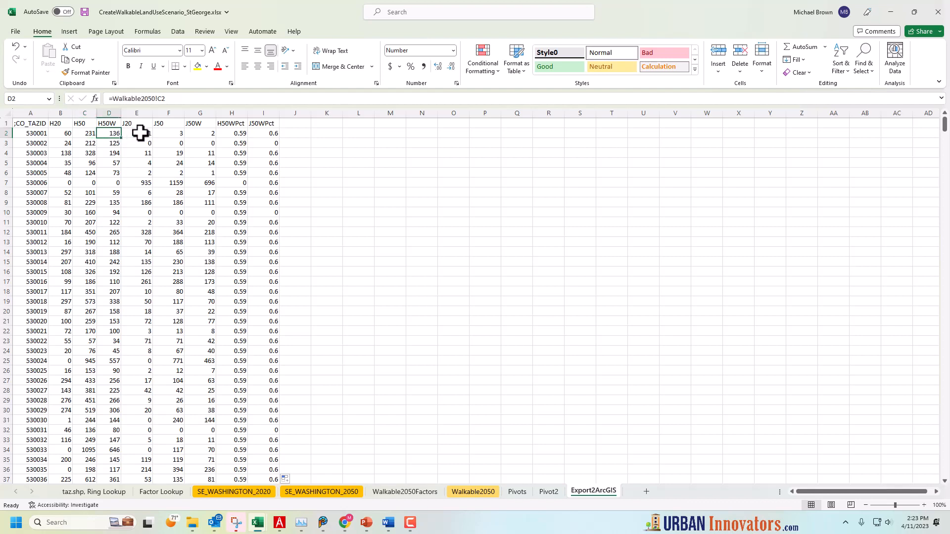
left_click(140, 132)
left_click(169, 132)
left_click(202, 135)
Examine the H50WPct IF formula in H2 and its copies in the rows below
left_click(232, 133)
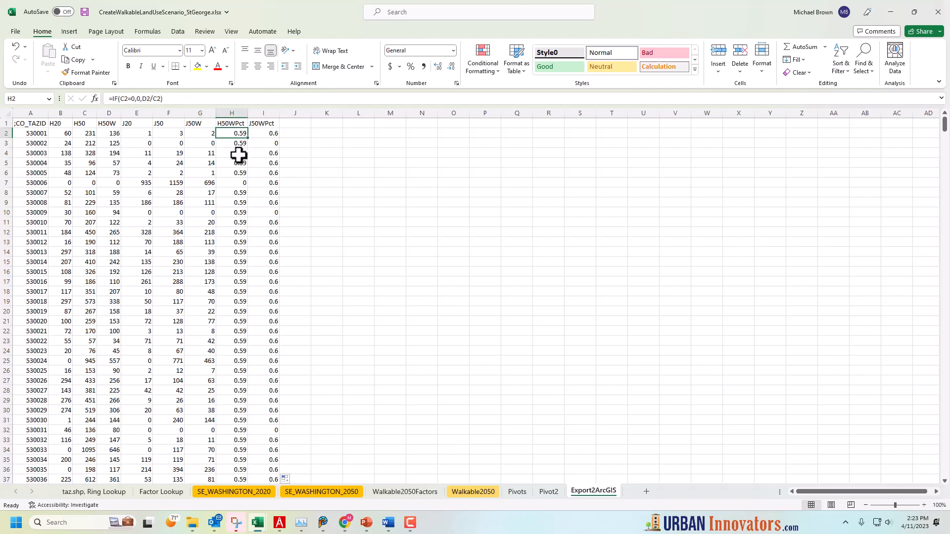
left_click(130, 98)
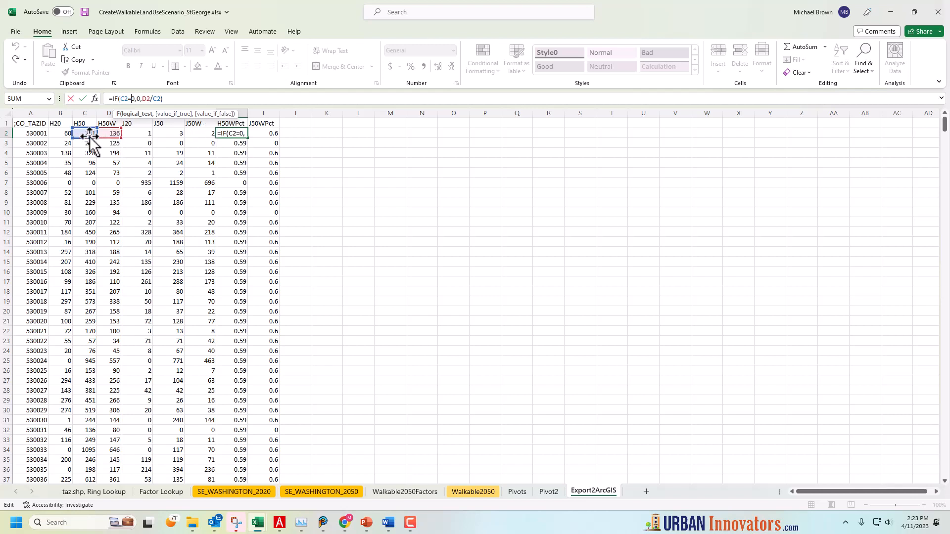
key("Return")
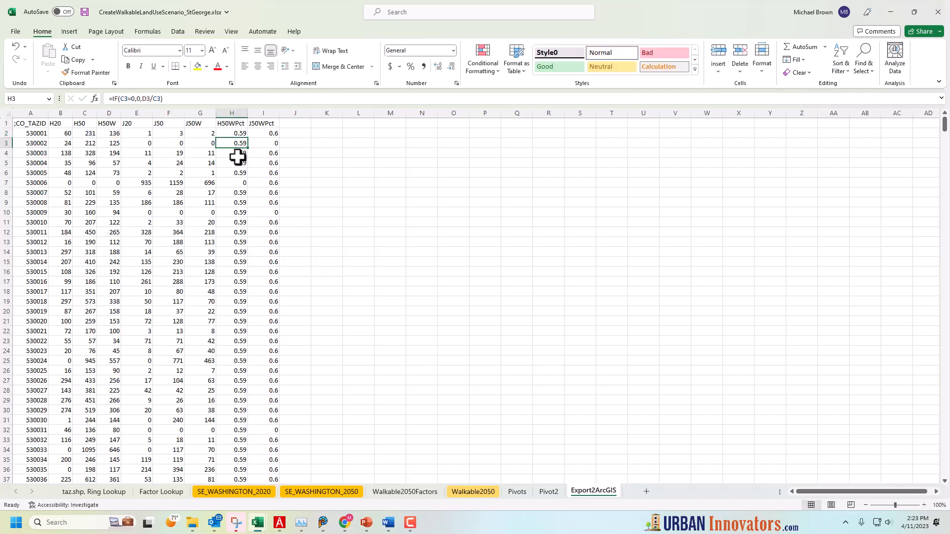
left_click(240, 163)
left_click(259, 331)
left_click(234, 160)
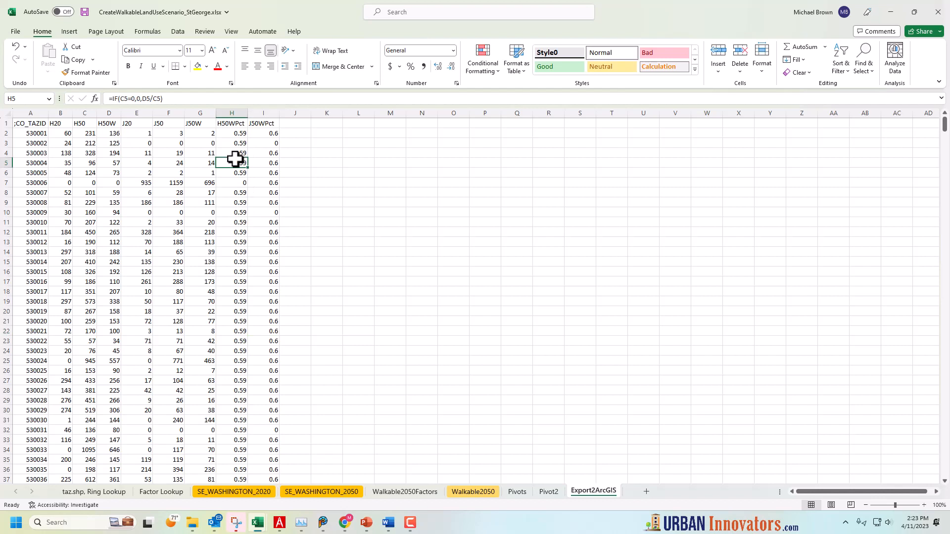
Examine how the H50WPct formula in H7 handles zero households, and check the formula in H12
left_click(243, 184)
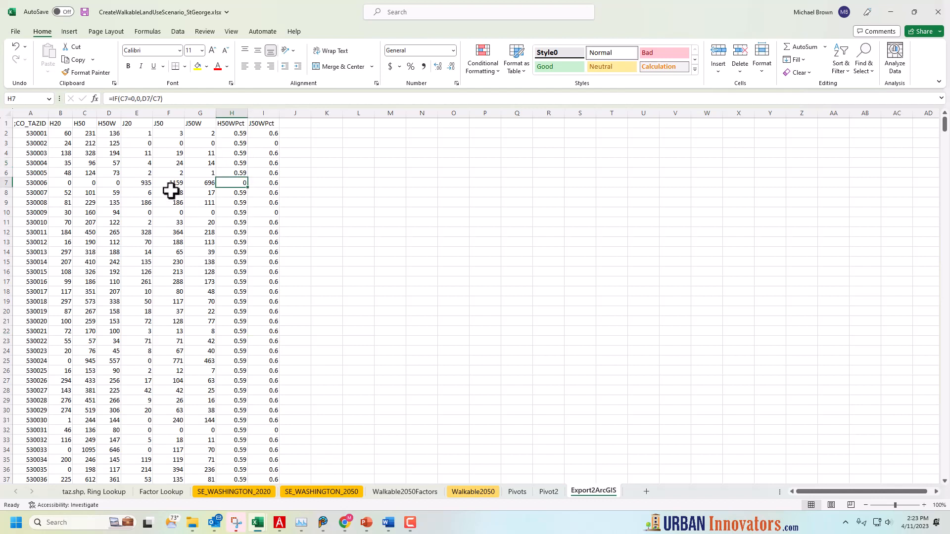
left_click_drag(113, 99, 139, 98)
left_click(148, 99)
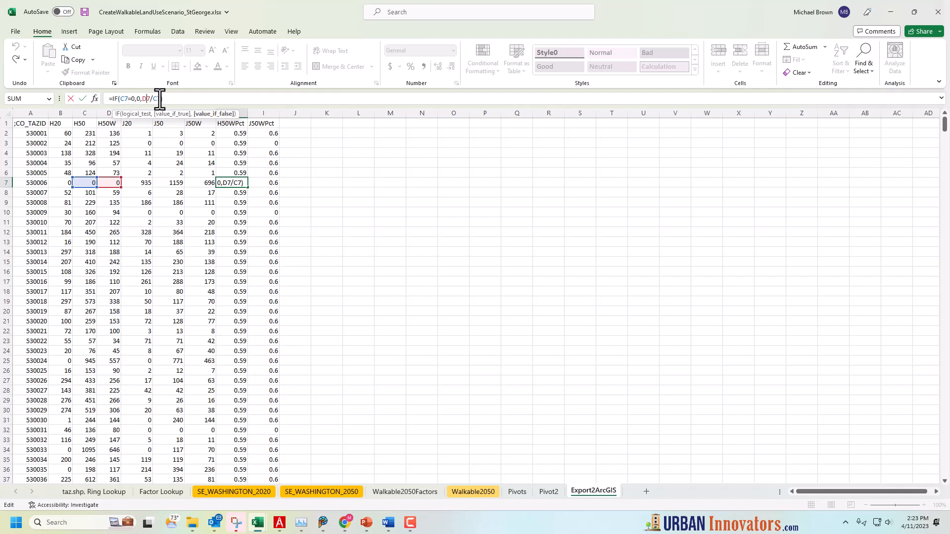
key("ctrl+Return")
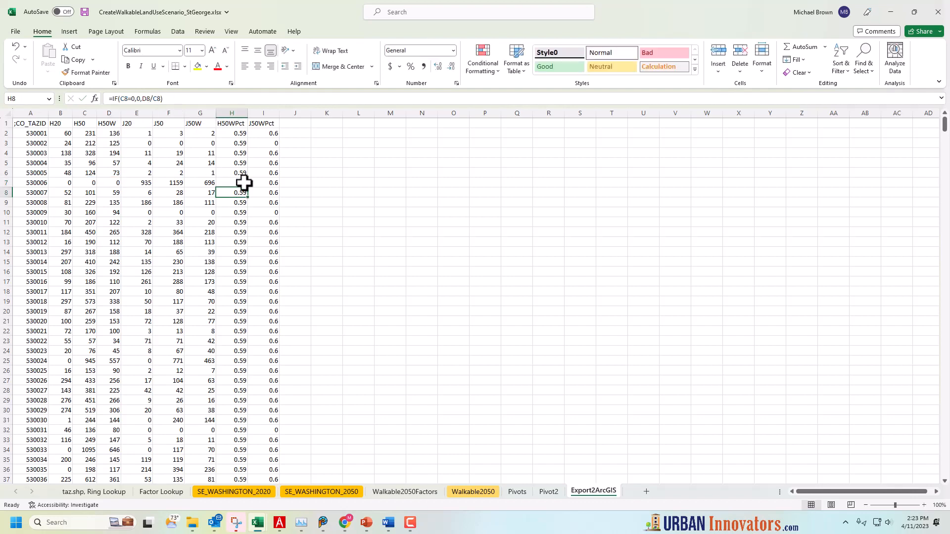
left_click(243, 230)
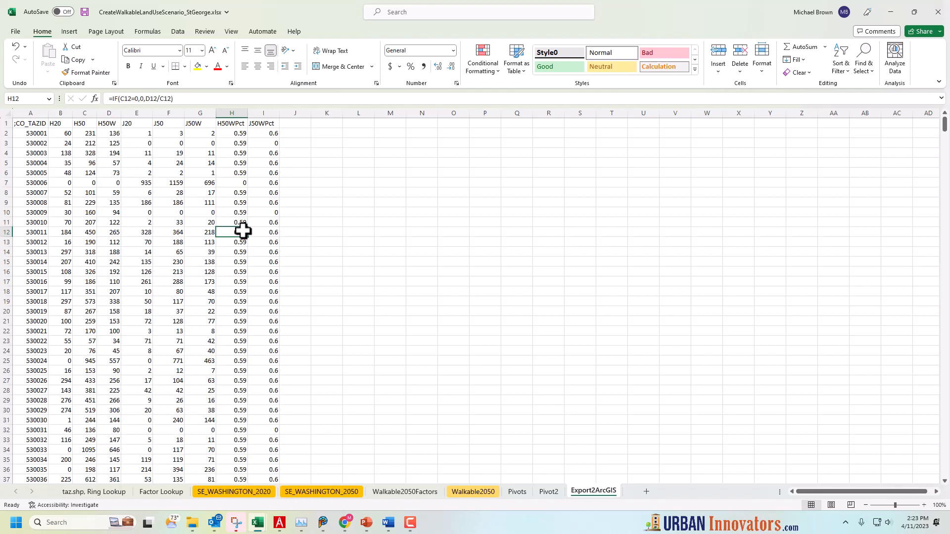